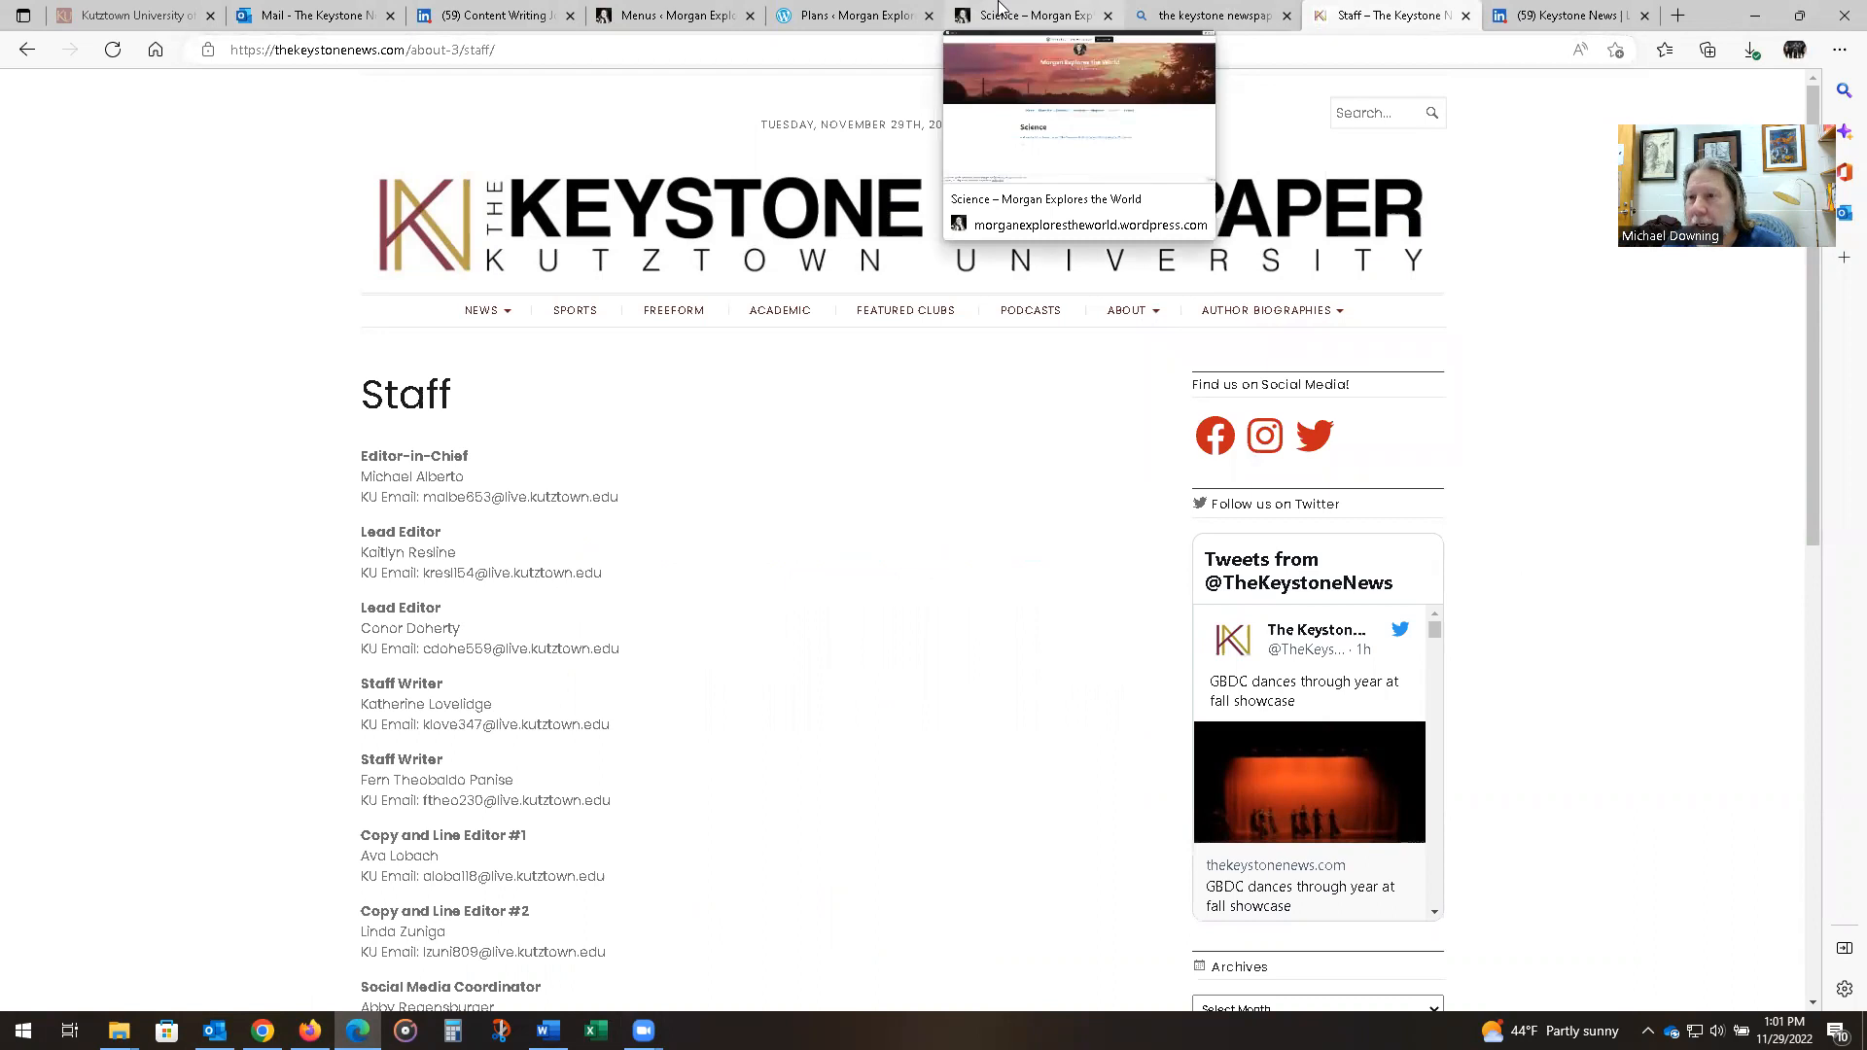
# - View the Science page's Antibiotic Resistance Crisis subpage in a separate tab, looking through the article, and close it
pyautogui.click(1006, 10)
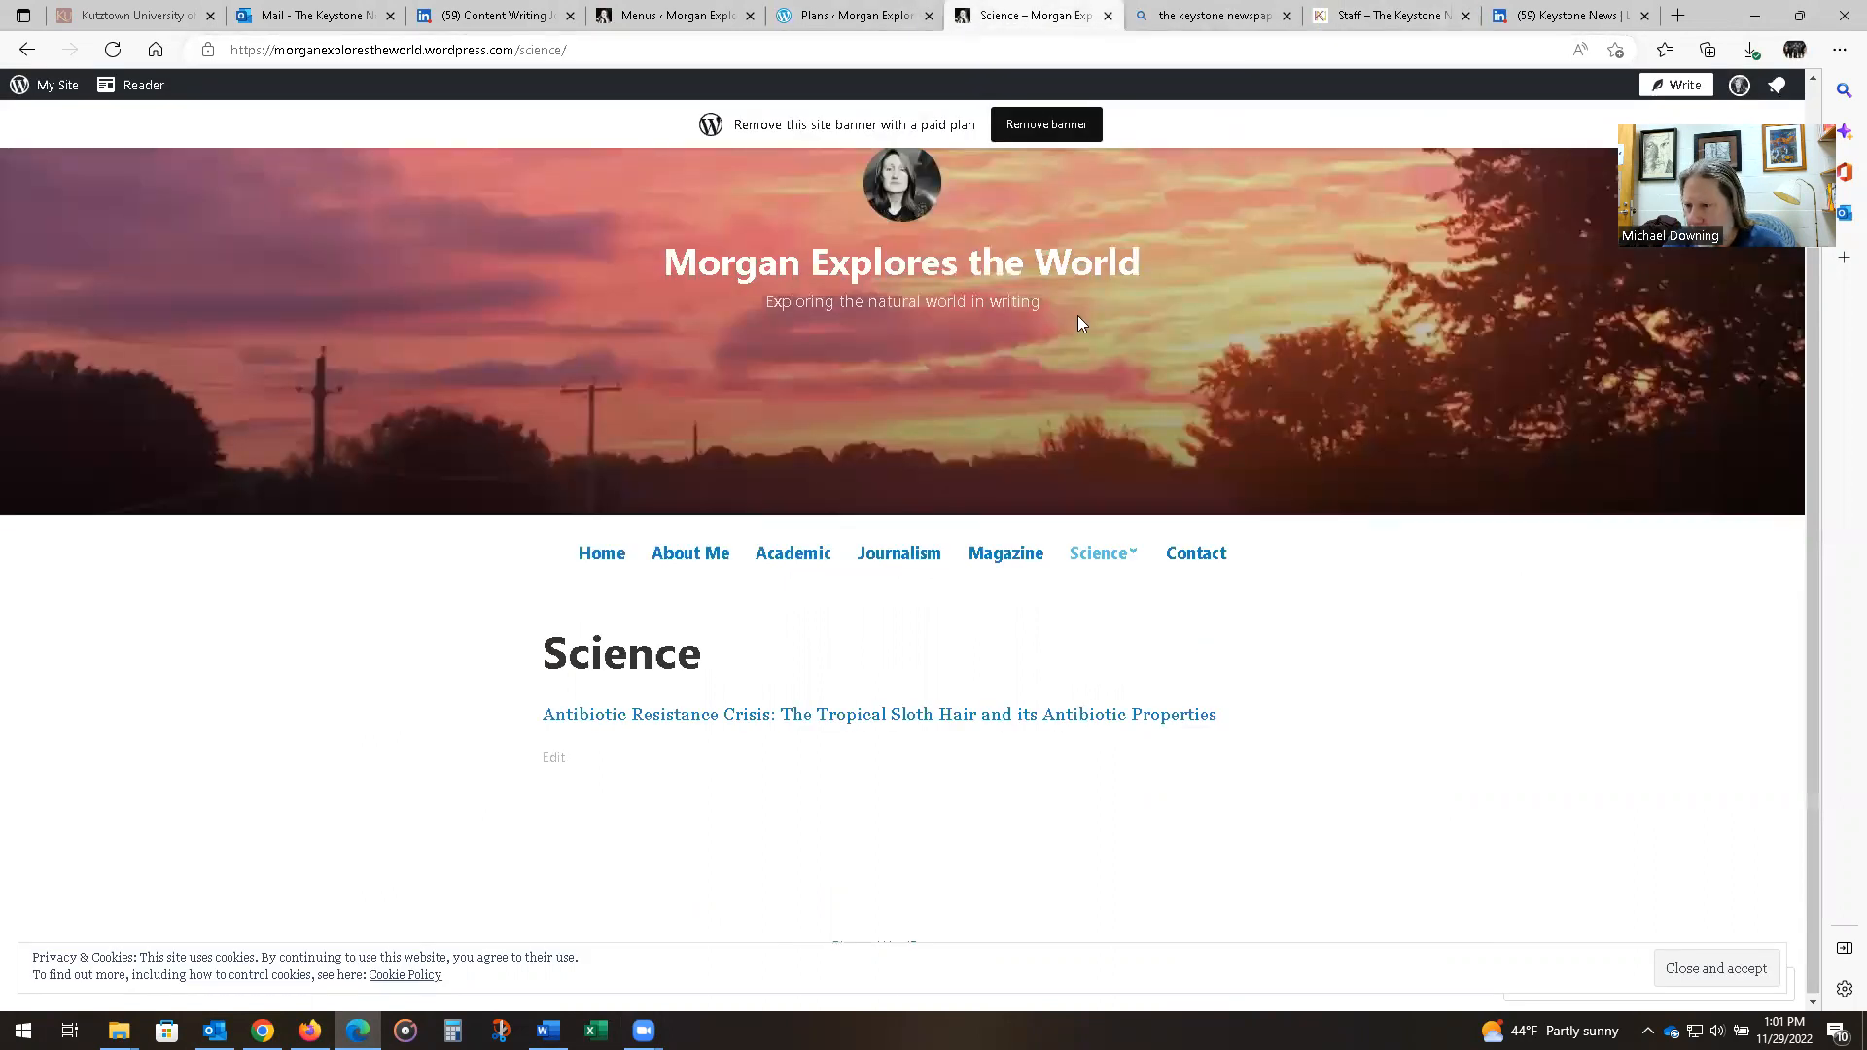
pyautogui.moveTo(1099, 550)
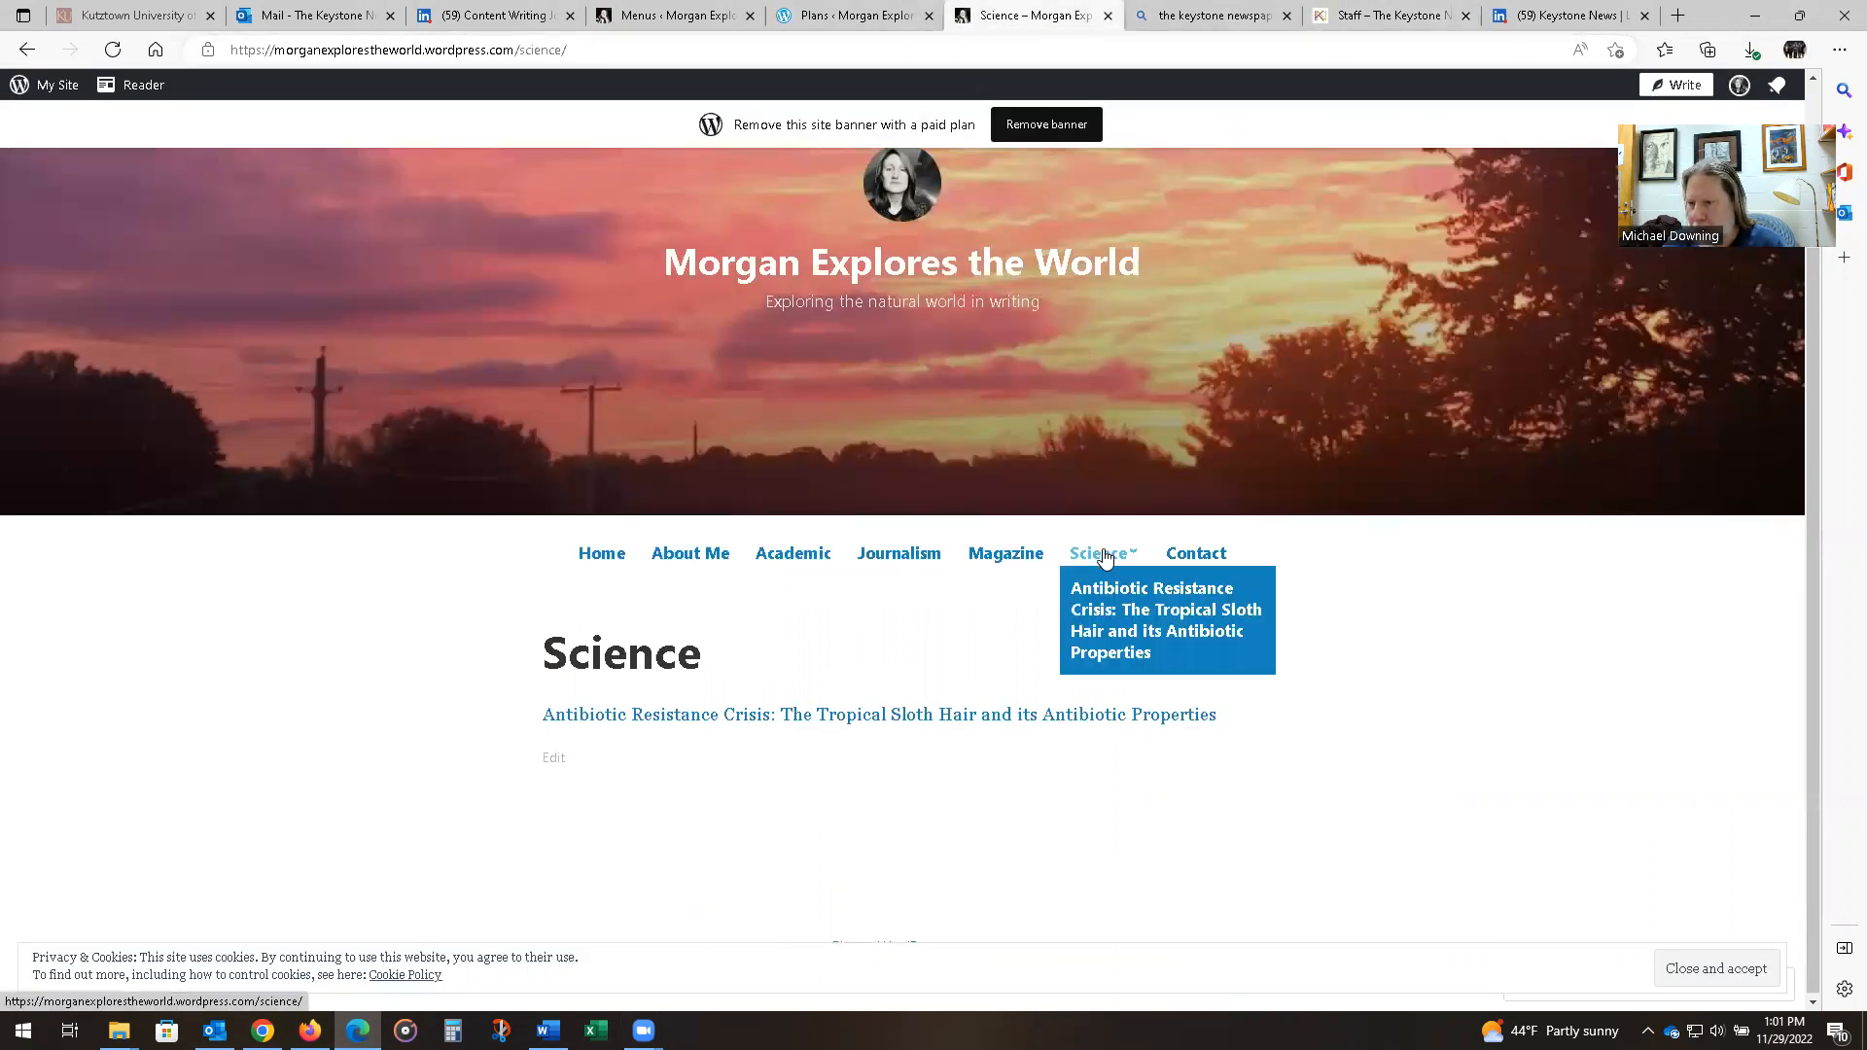
pyautogui.rightClick(1134, 624)
pyautogui.click(1179, 638)
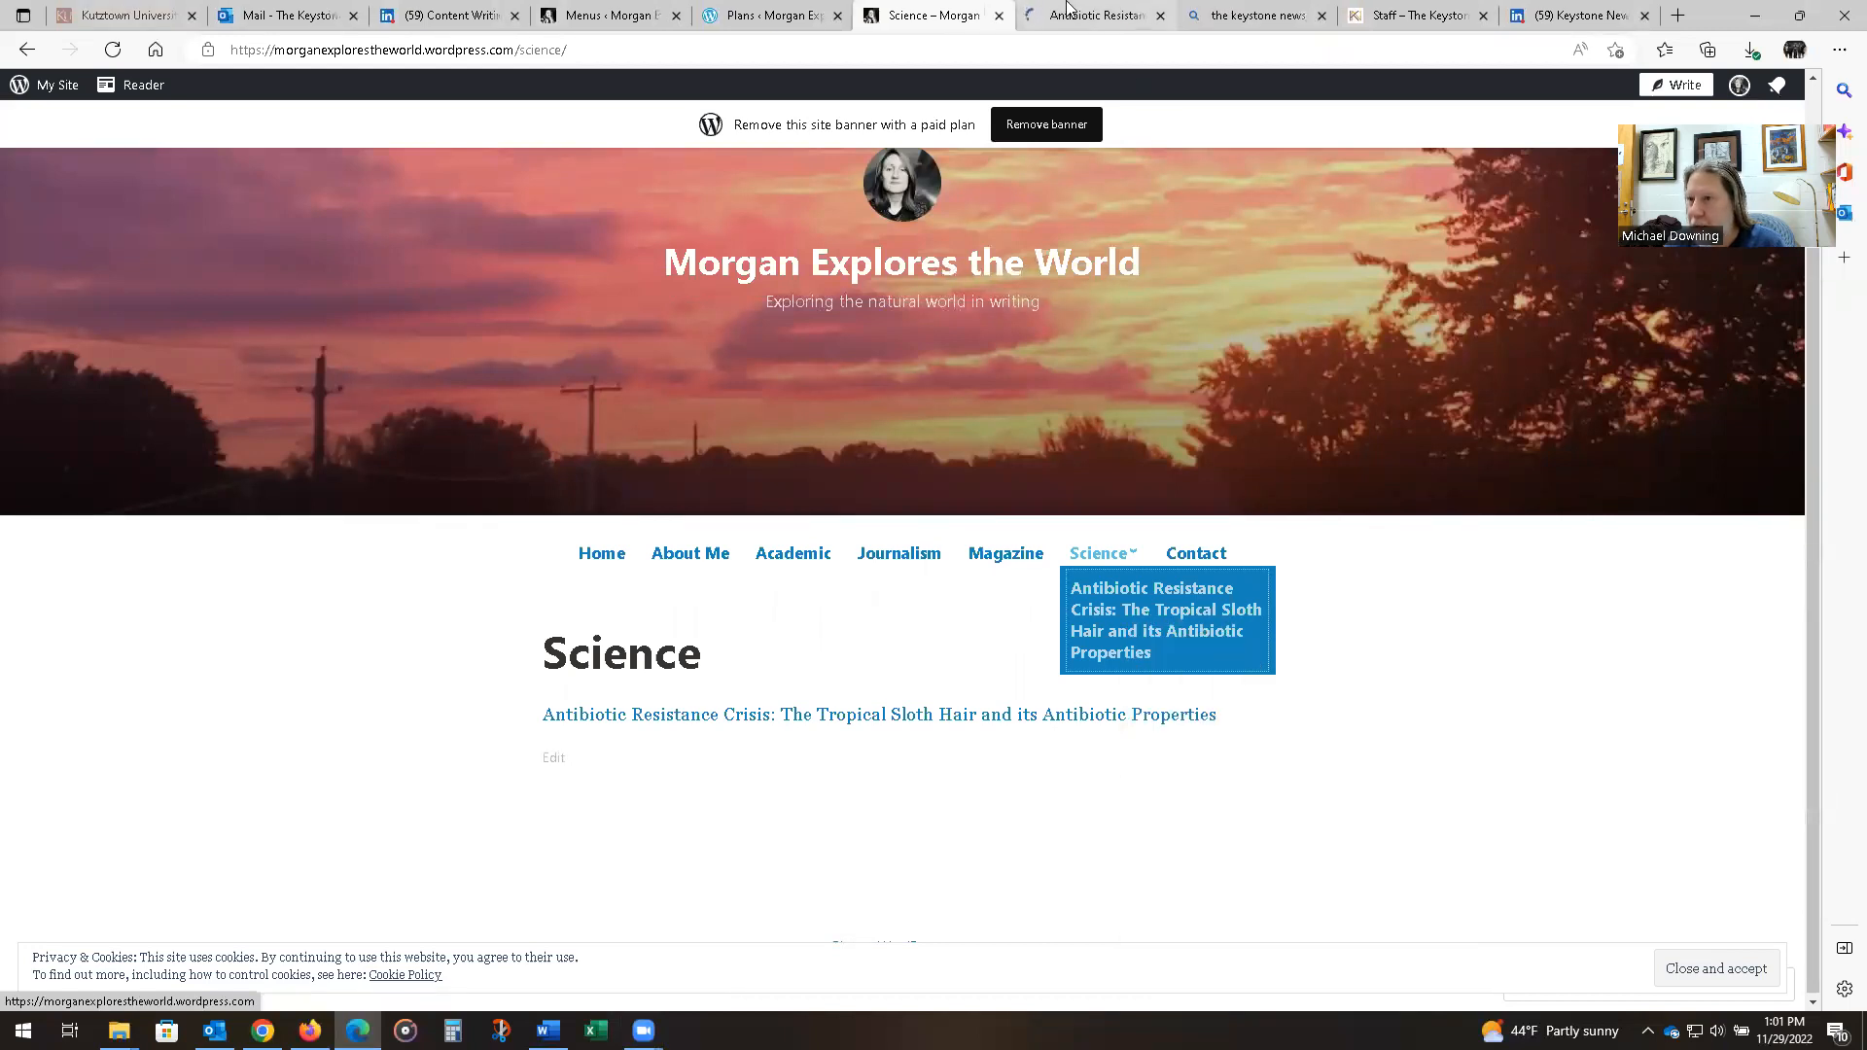
pyautogui.click(1067, 6)
pyautogui.scroll(-5, 1384, 646)
pyautogui.scroll(-1, 1402, 666)
pyautogui.scroll(6, 1400, 661)
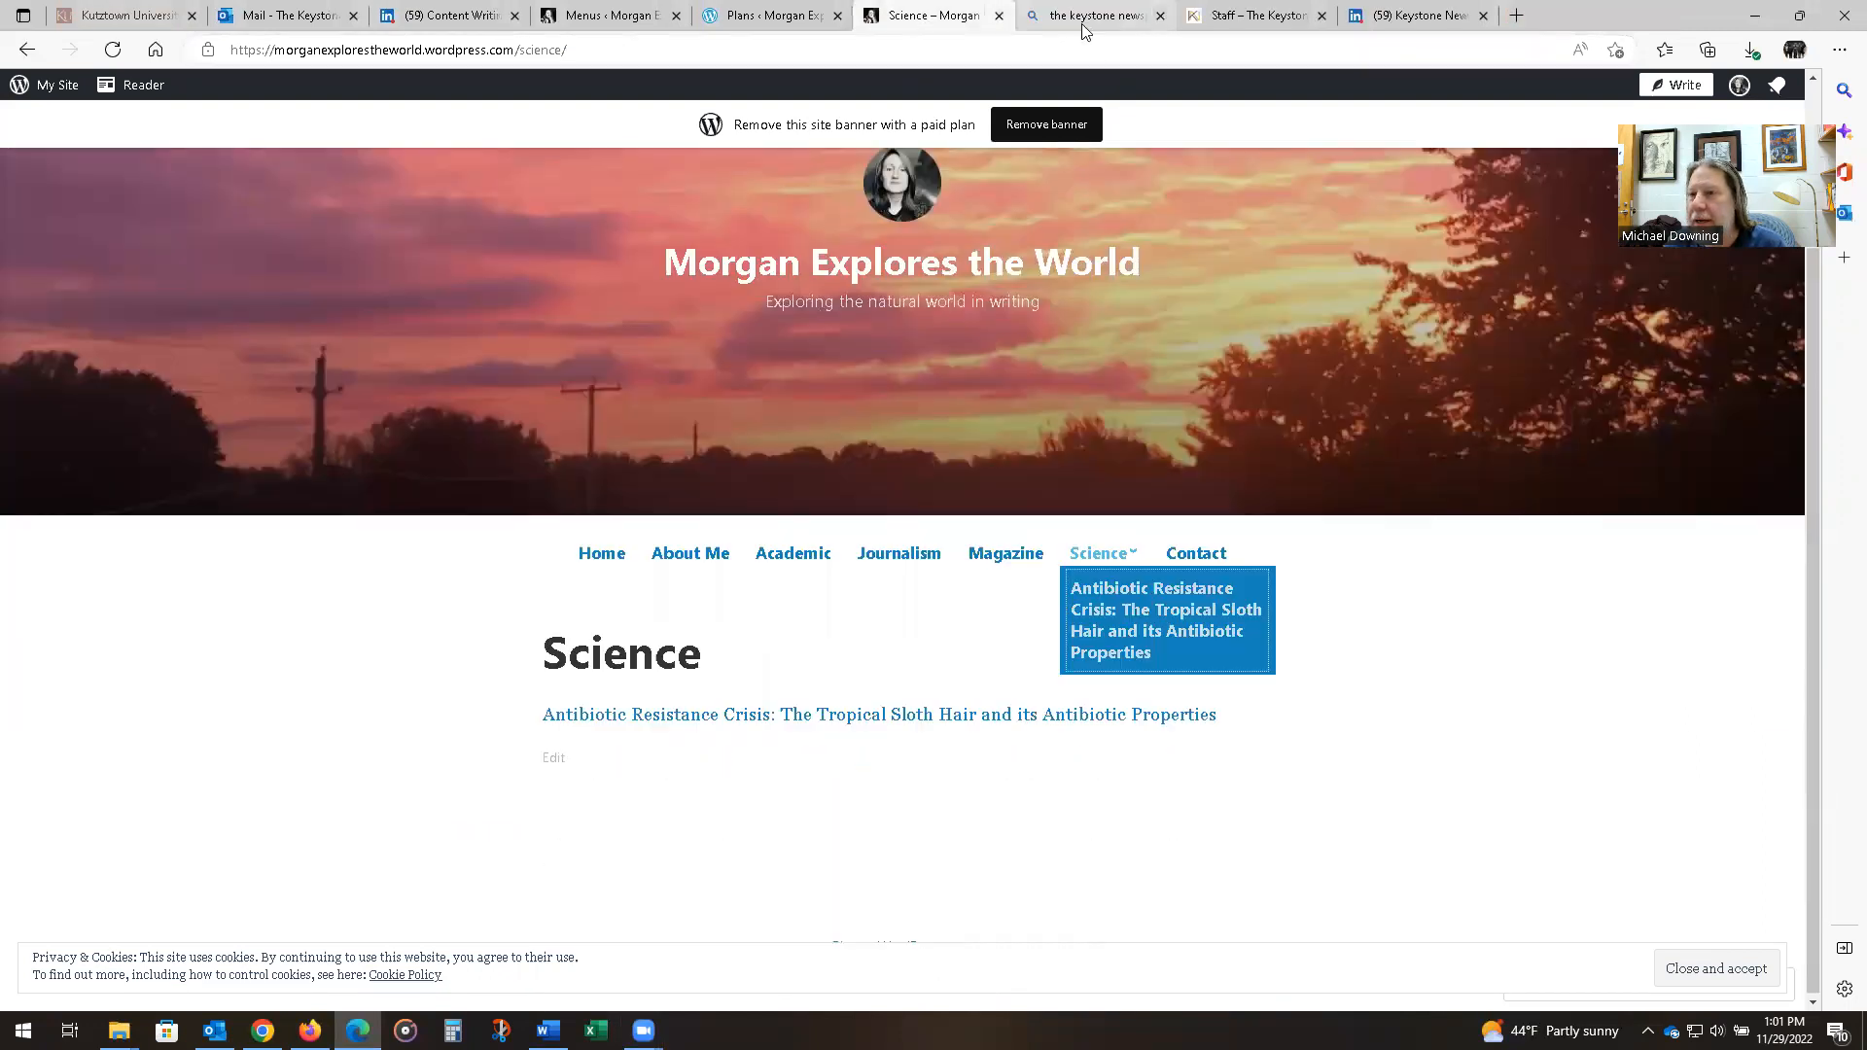
pyautogui.click(1160, 16)
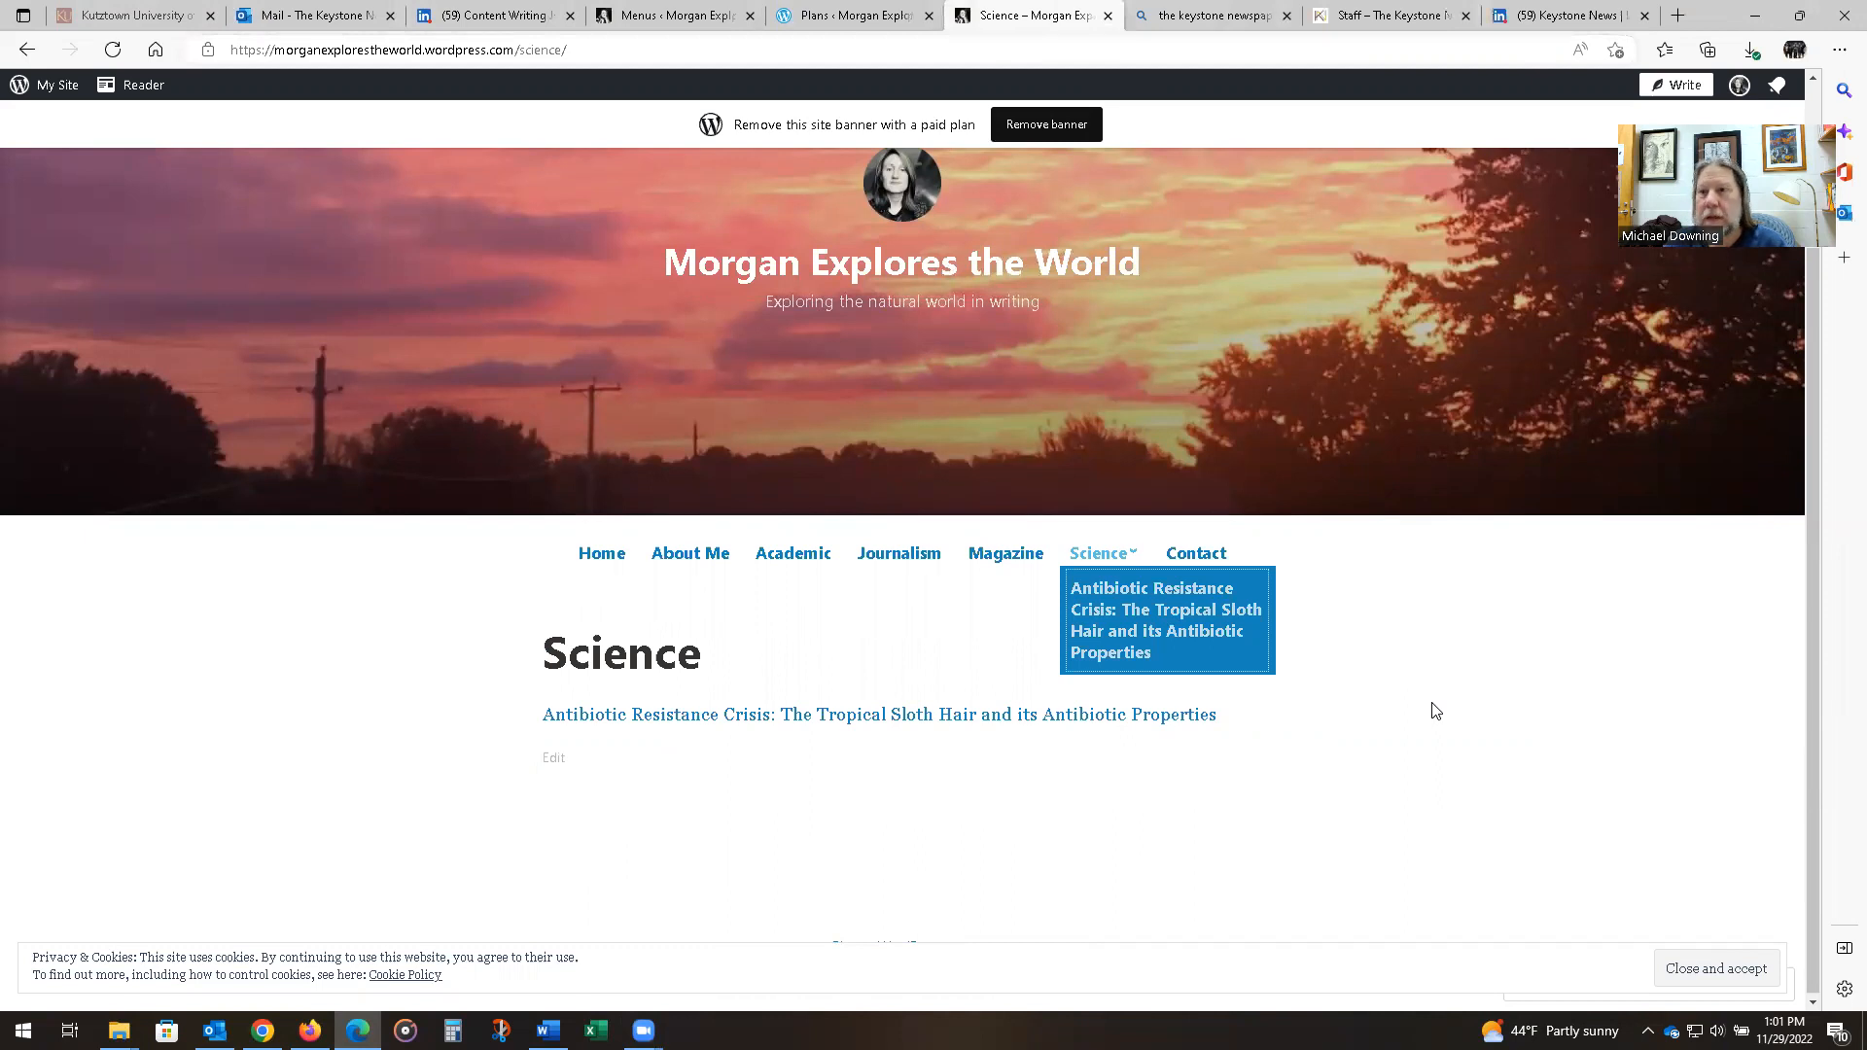
# - Add a new blank page to the site from the WordPress page list
pyautogui.click(699, 7)
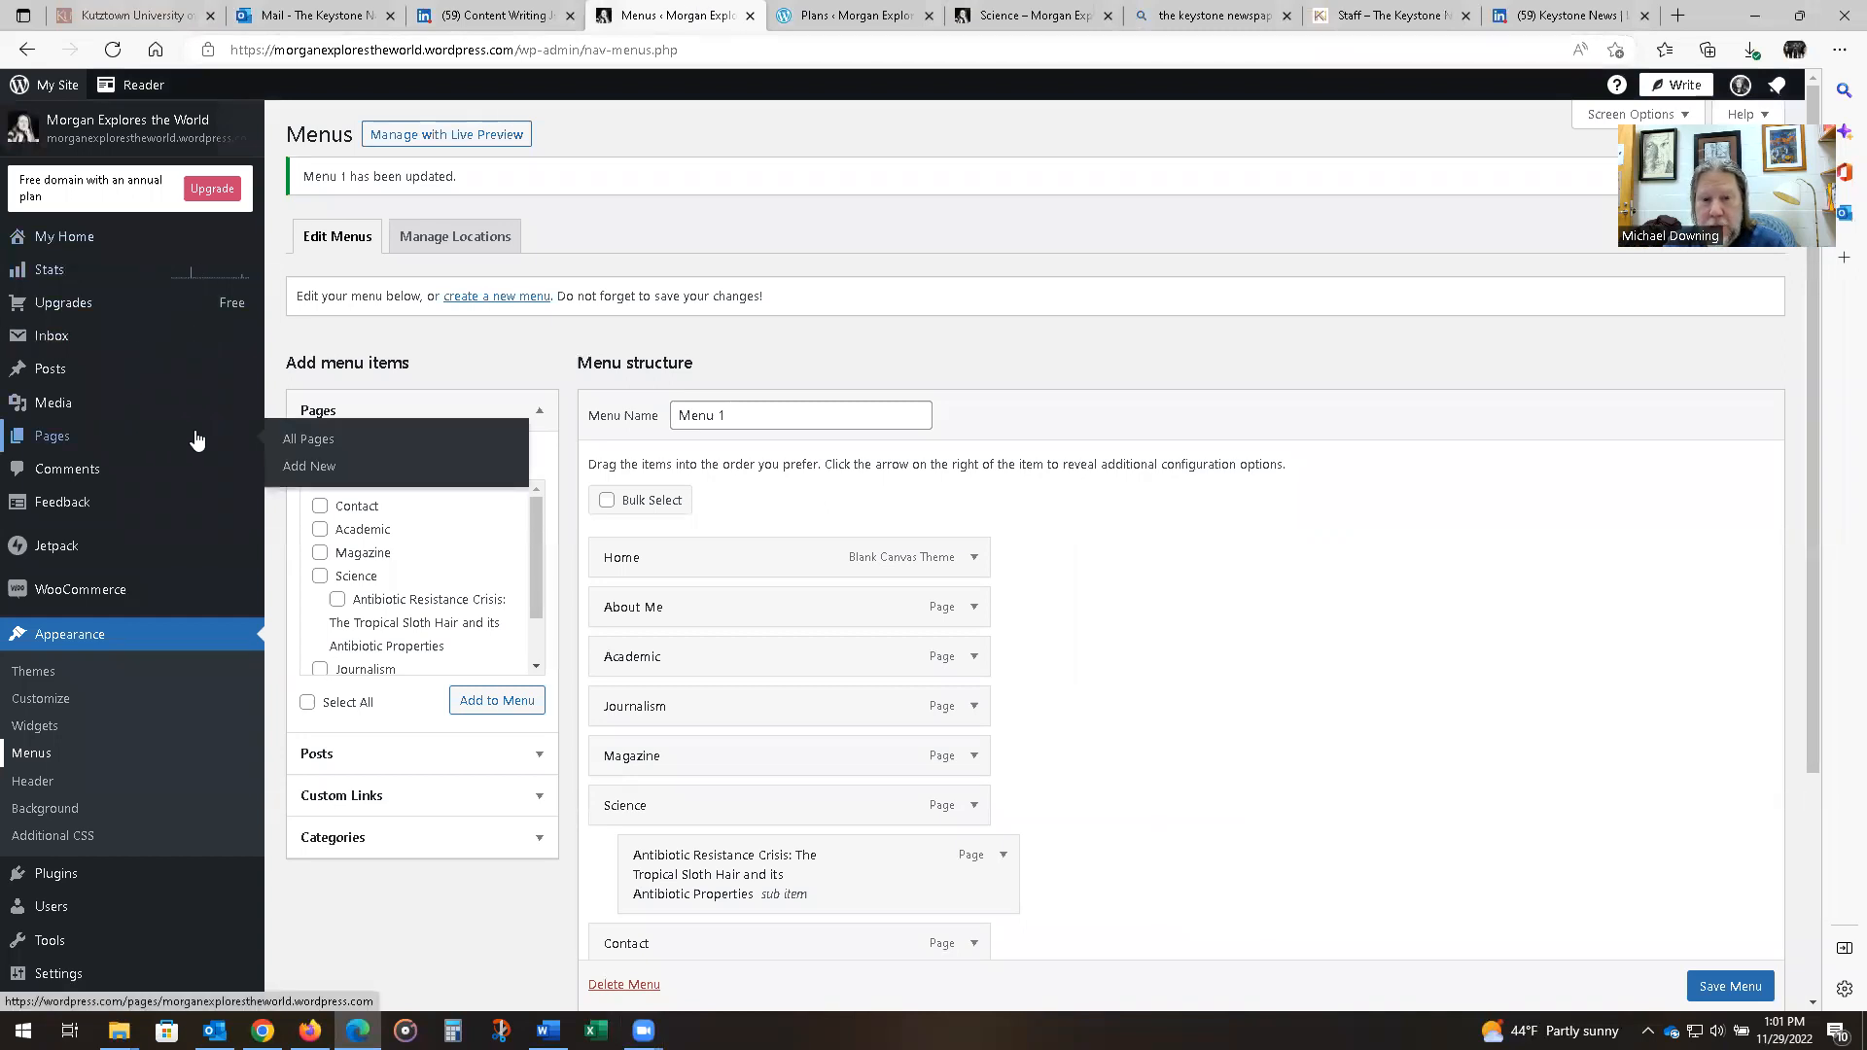
pyautogui.click(143, 440)
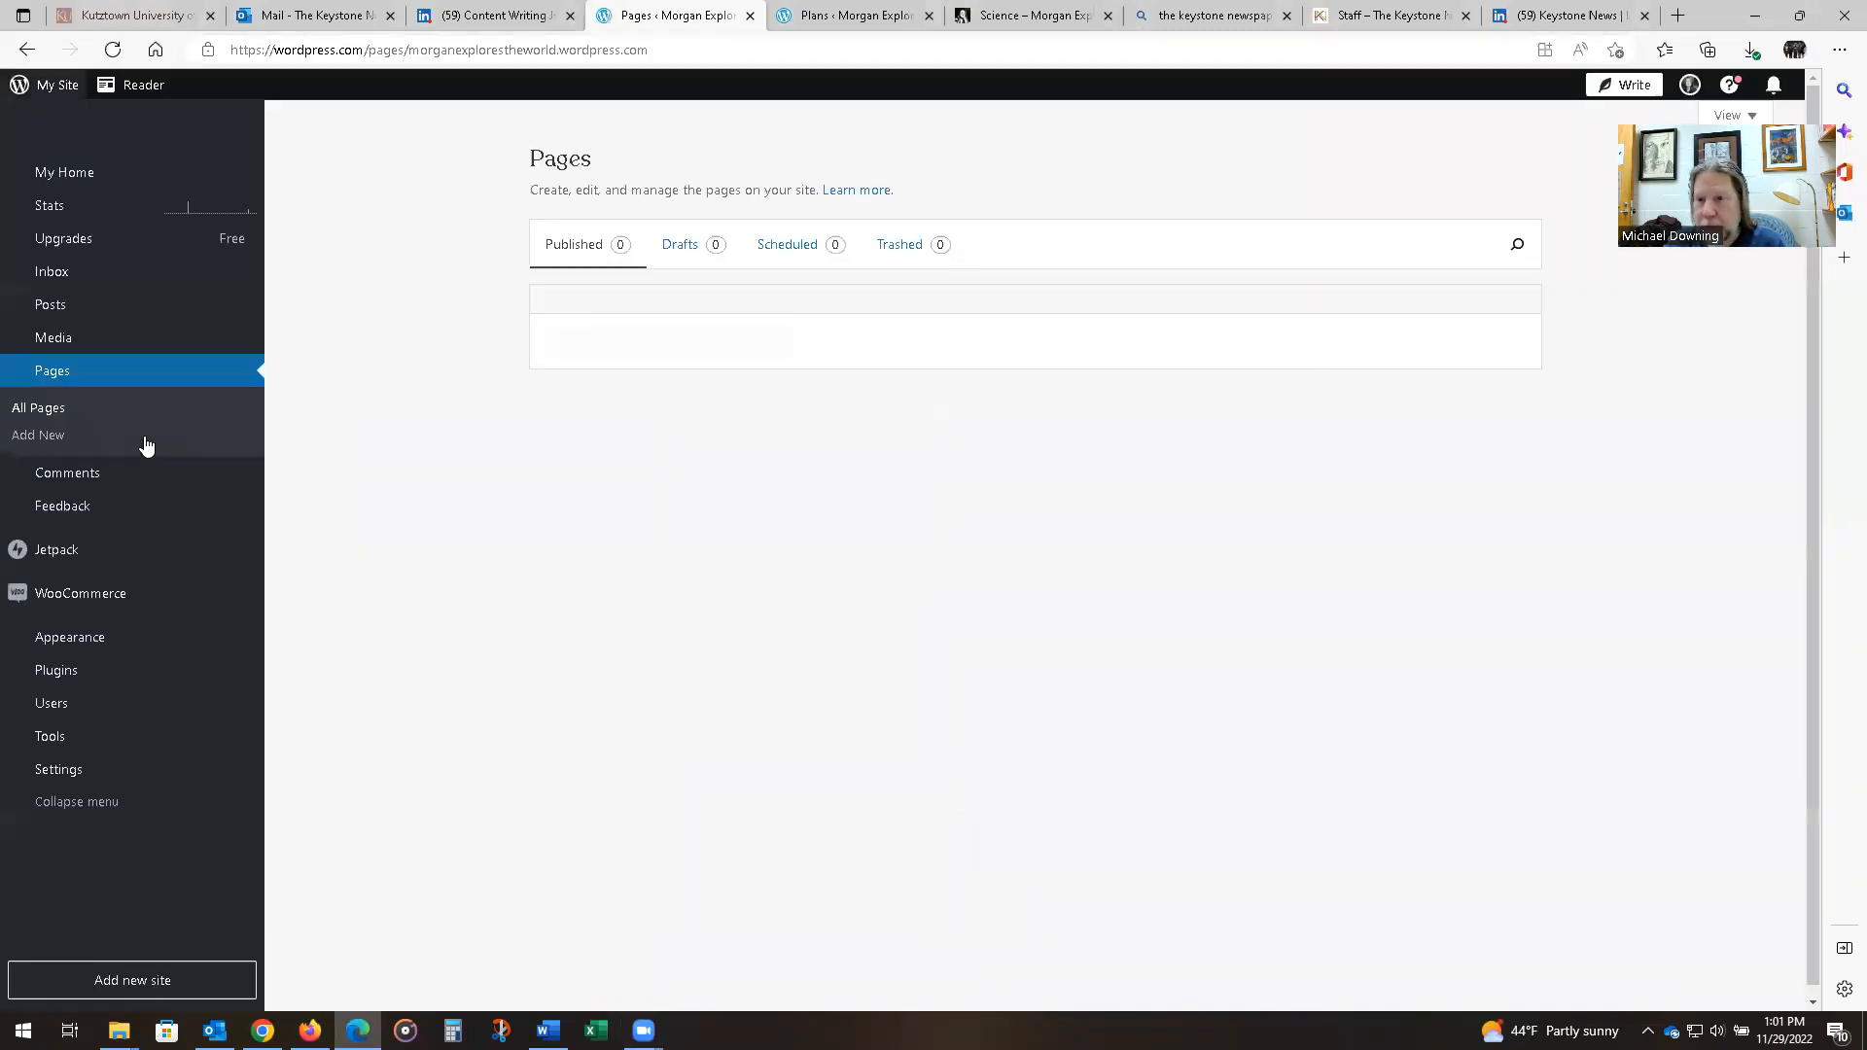
pyautogui.scroll(-1, 392, 541)
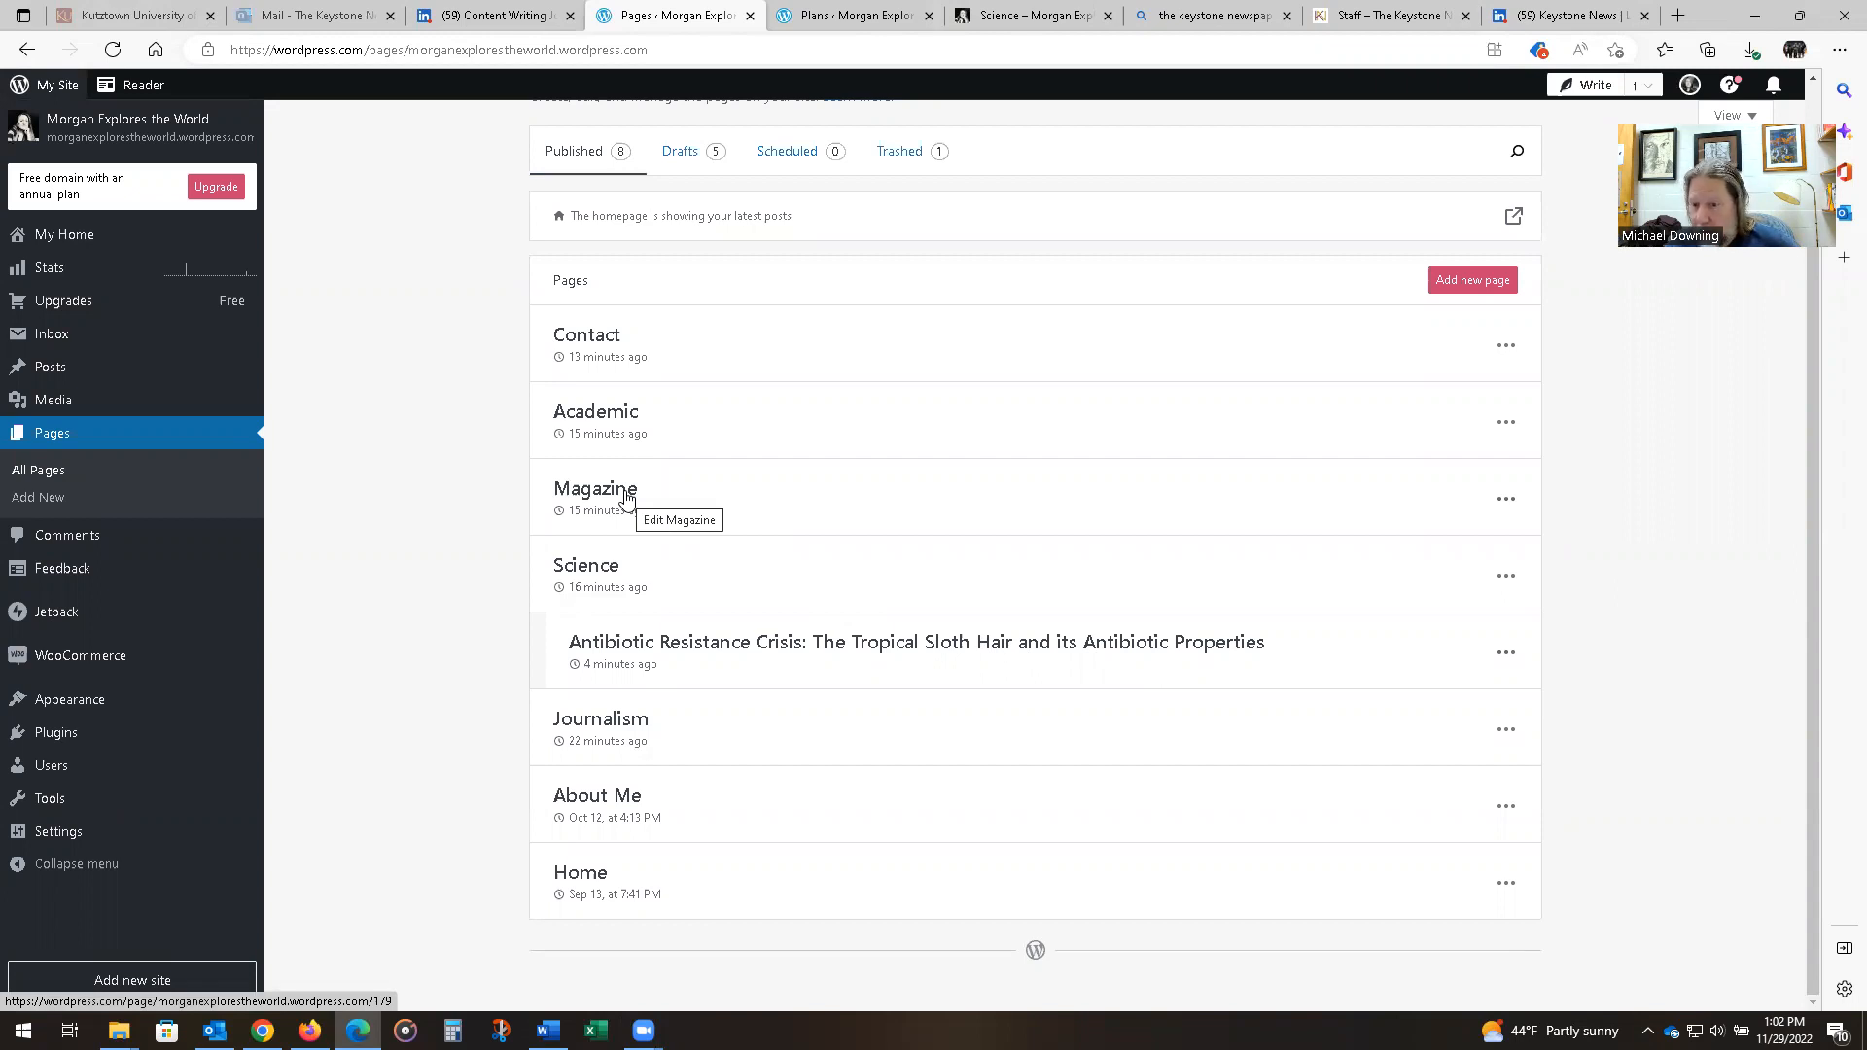
pyautogui.click(1482, 282)
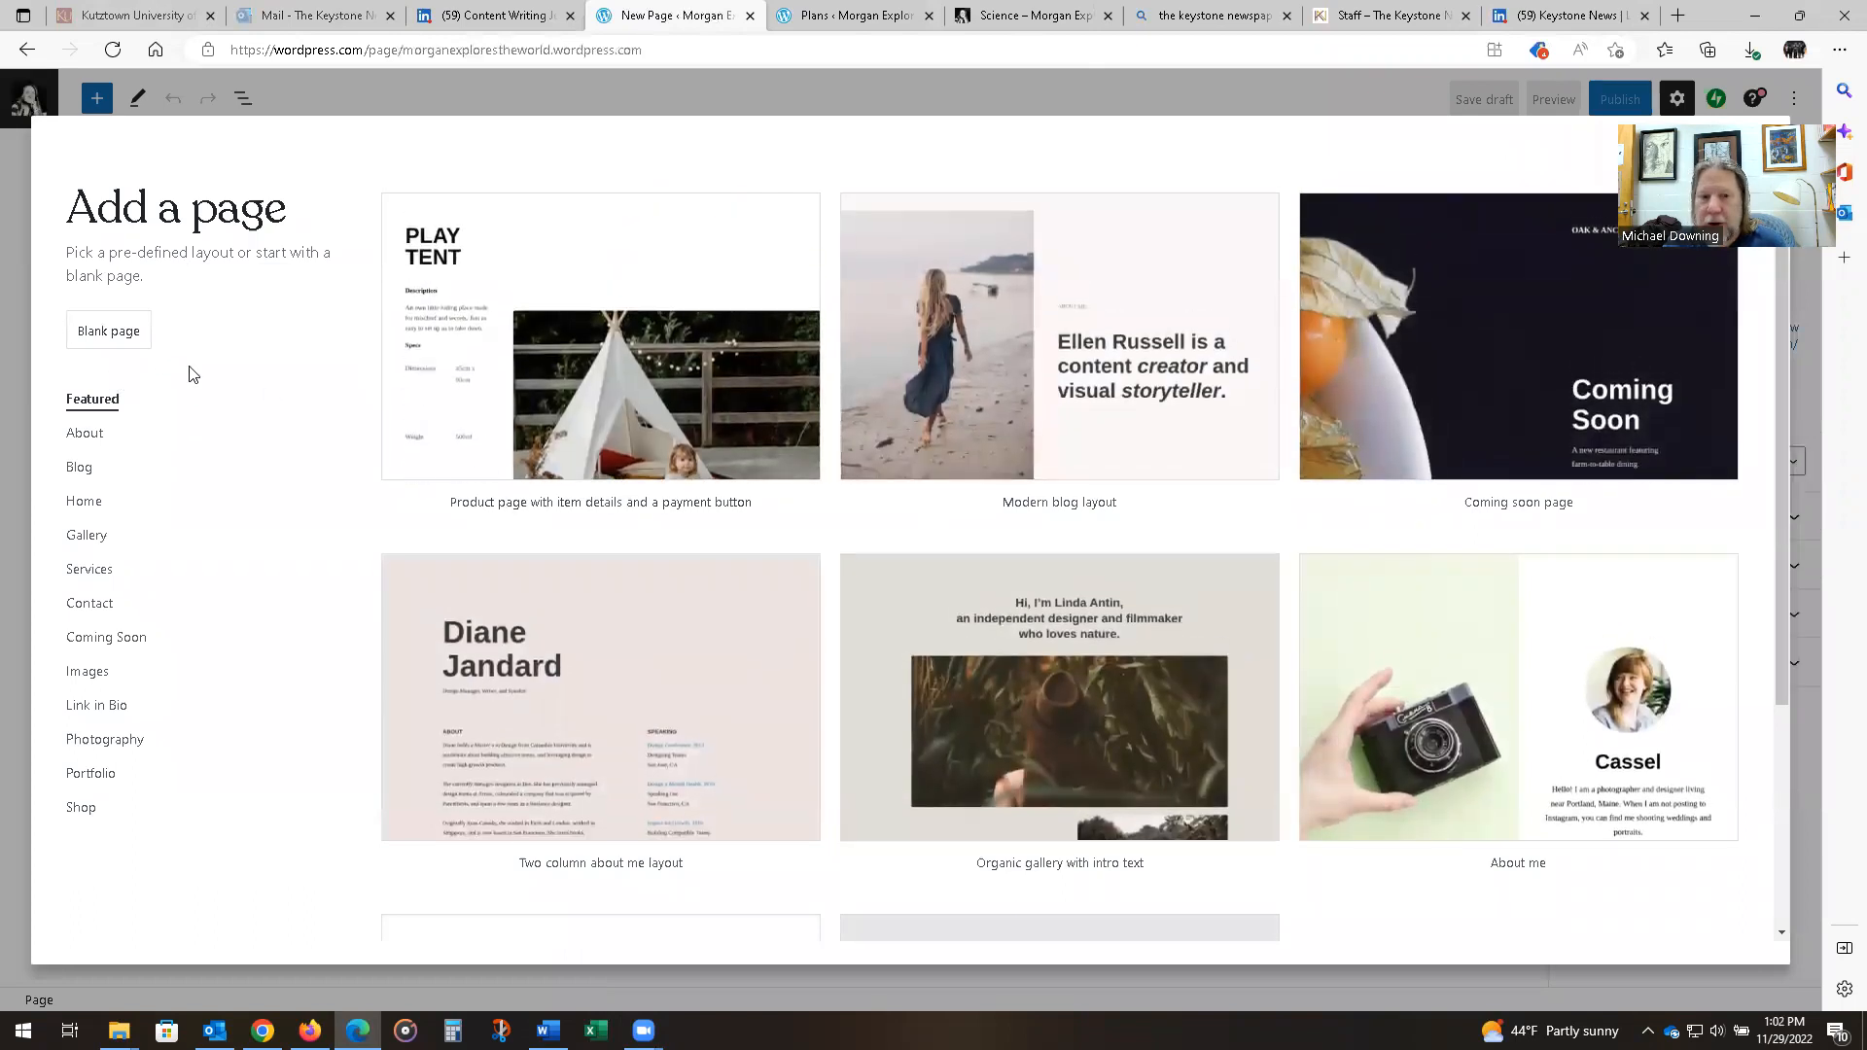
pyautogui.click(134, 335)
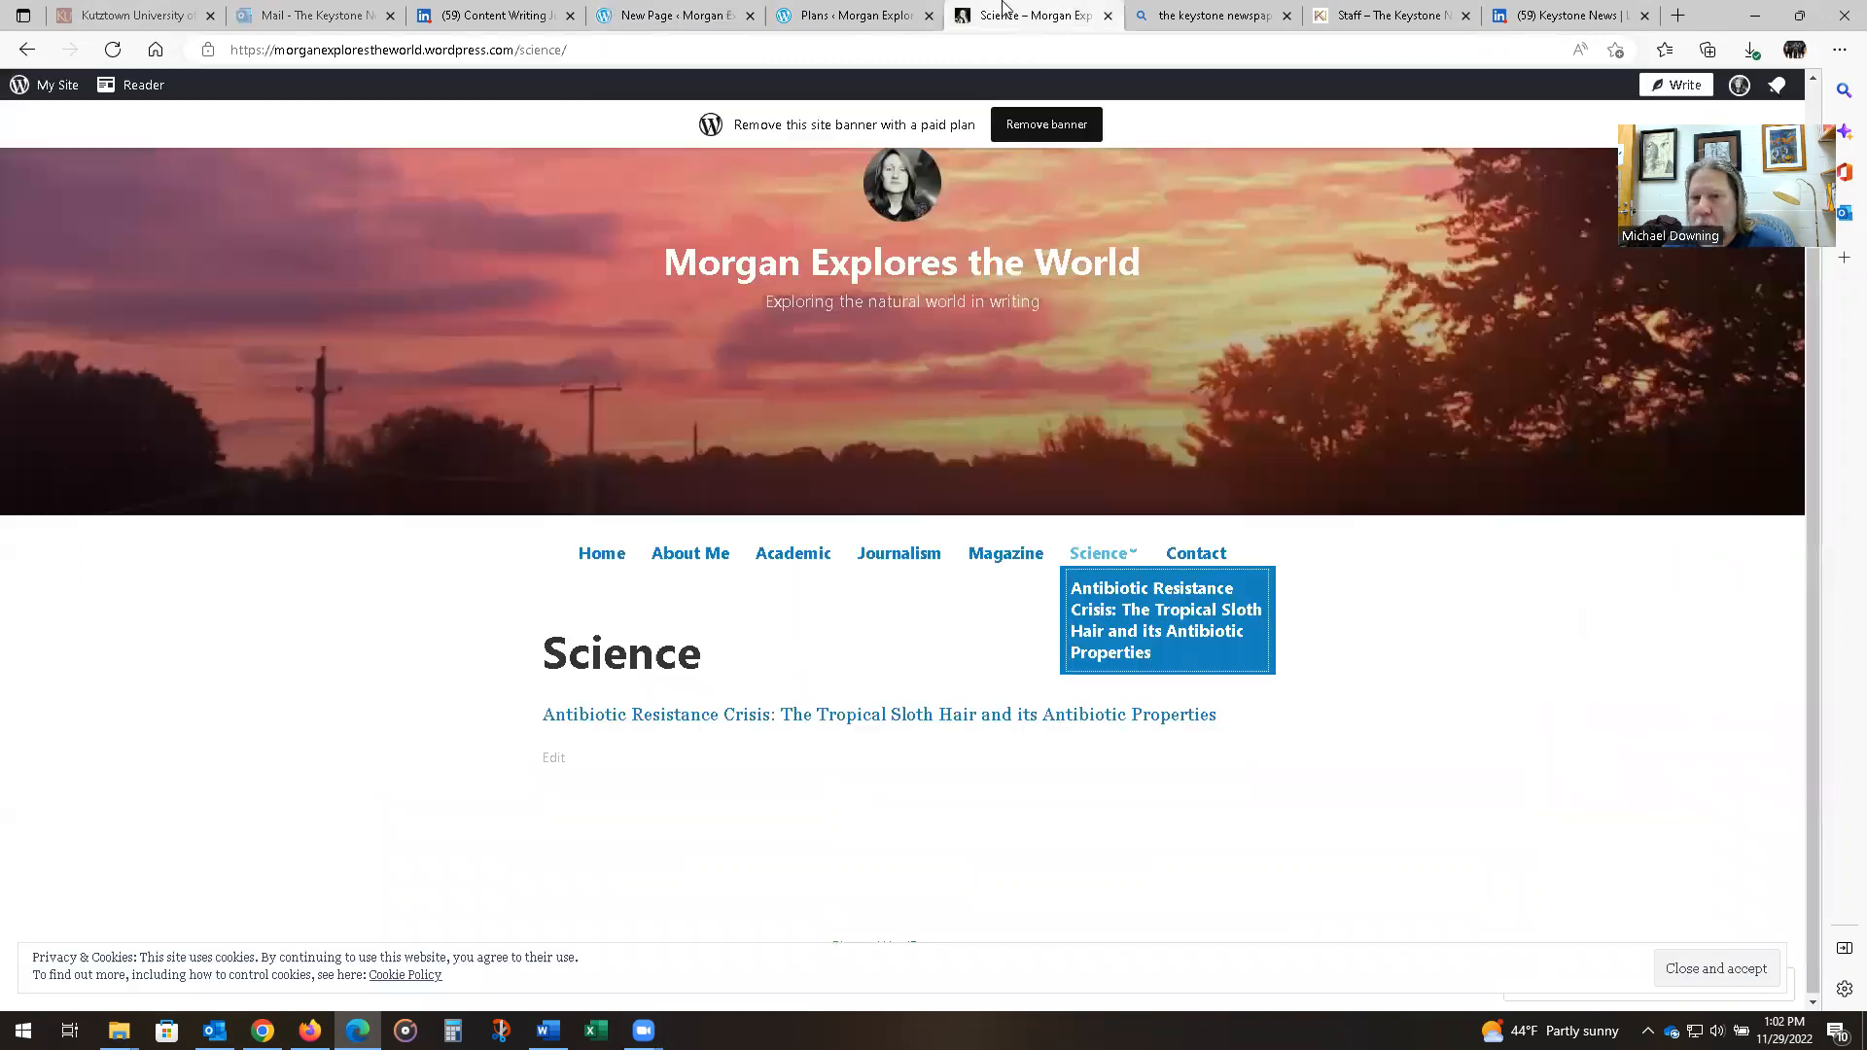
# - Find the post "Robot Servers Infiltrate the Dining Experience" on the blog's public home page and open it
pyautogui.click(1003, 16)
pyautogui.click(925, 258)
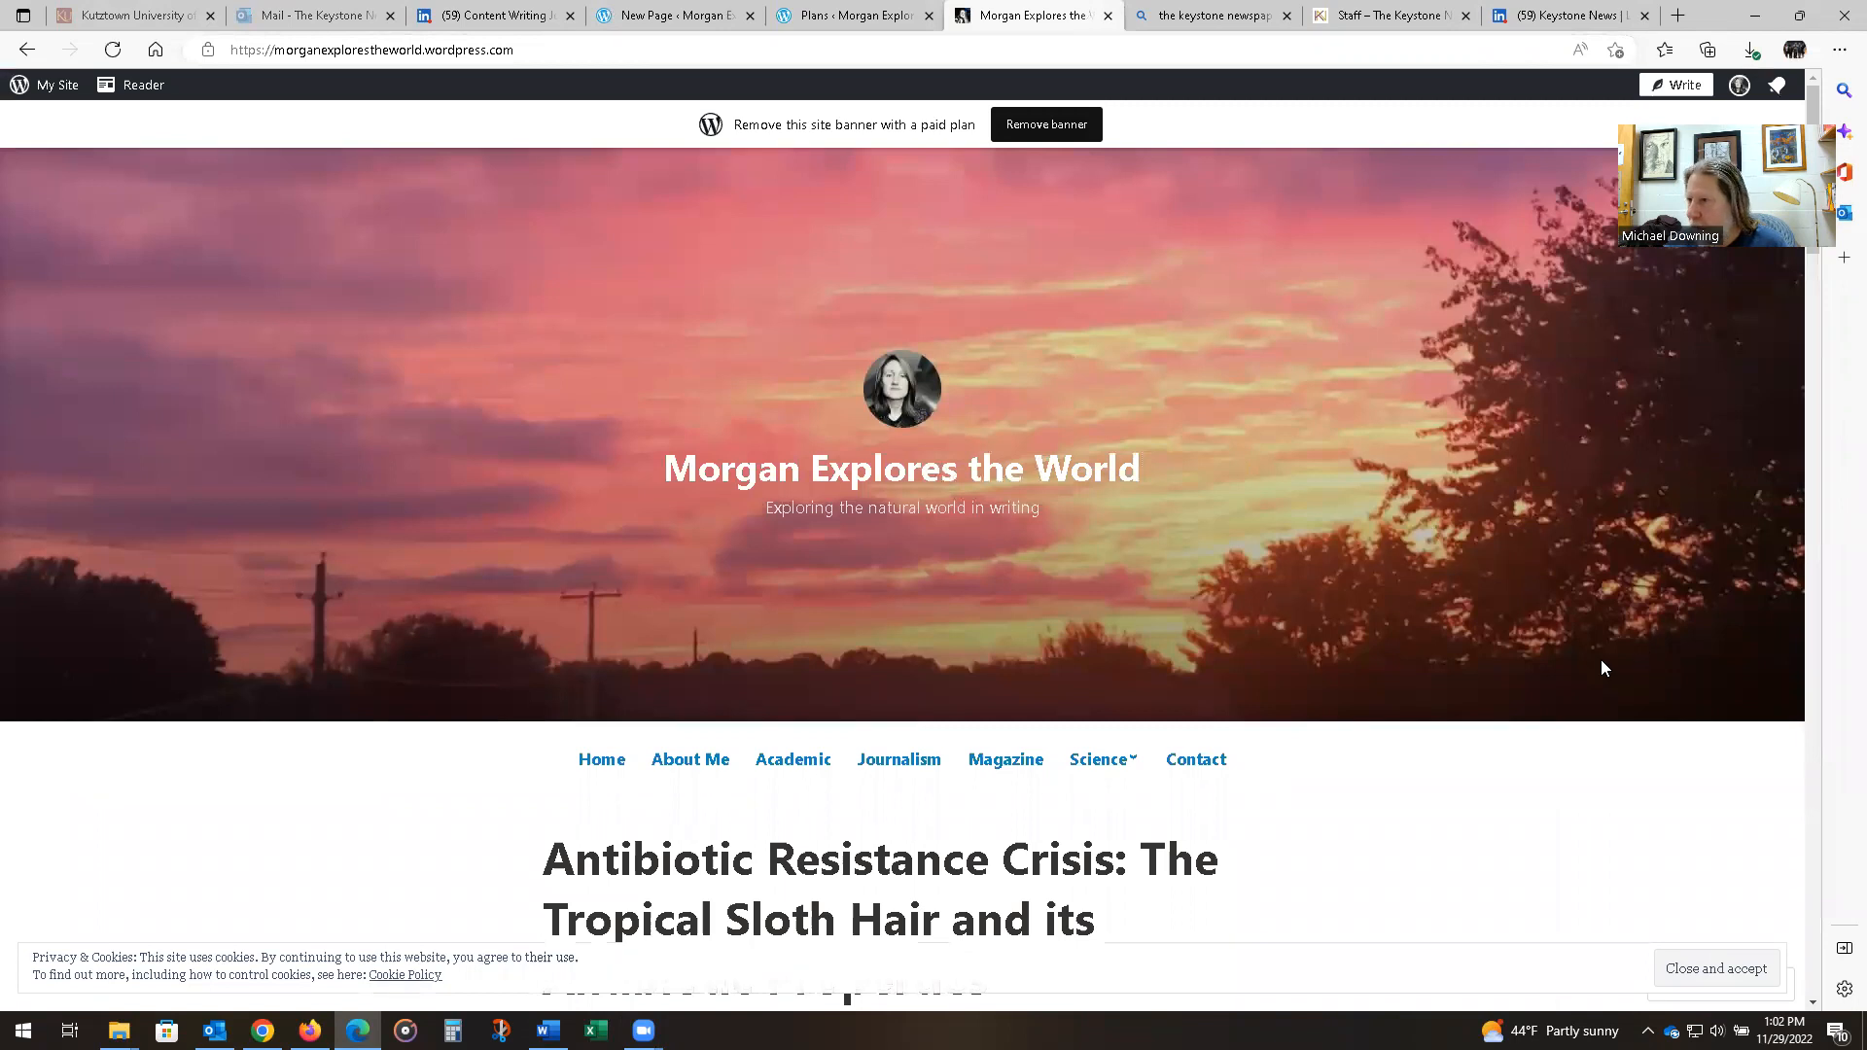
pyautogui.scroll(-10, 1603, 667)
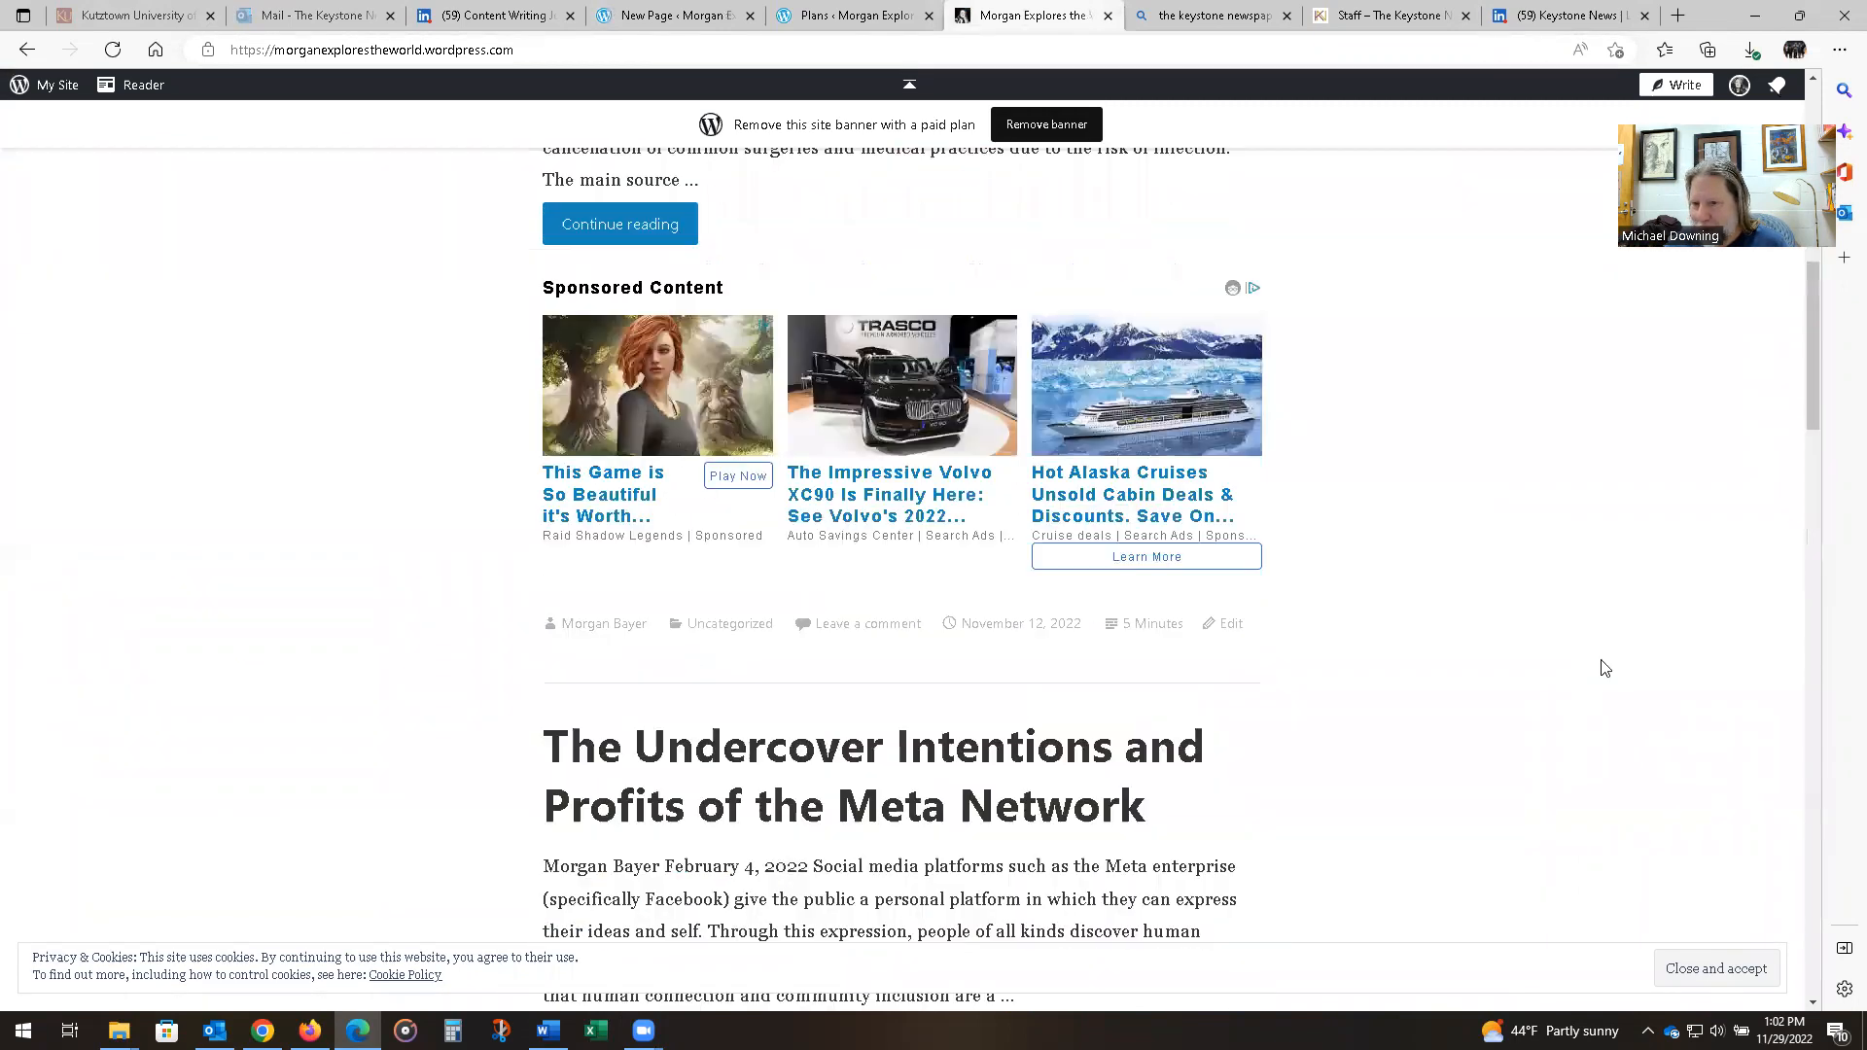
pyautogui.scroll(-3, 1605, 668)
pyautogui.scroll(-2, 1605, 669)
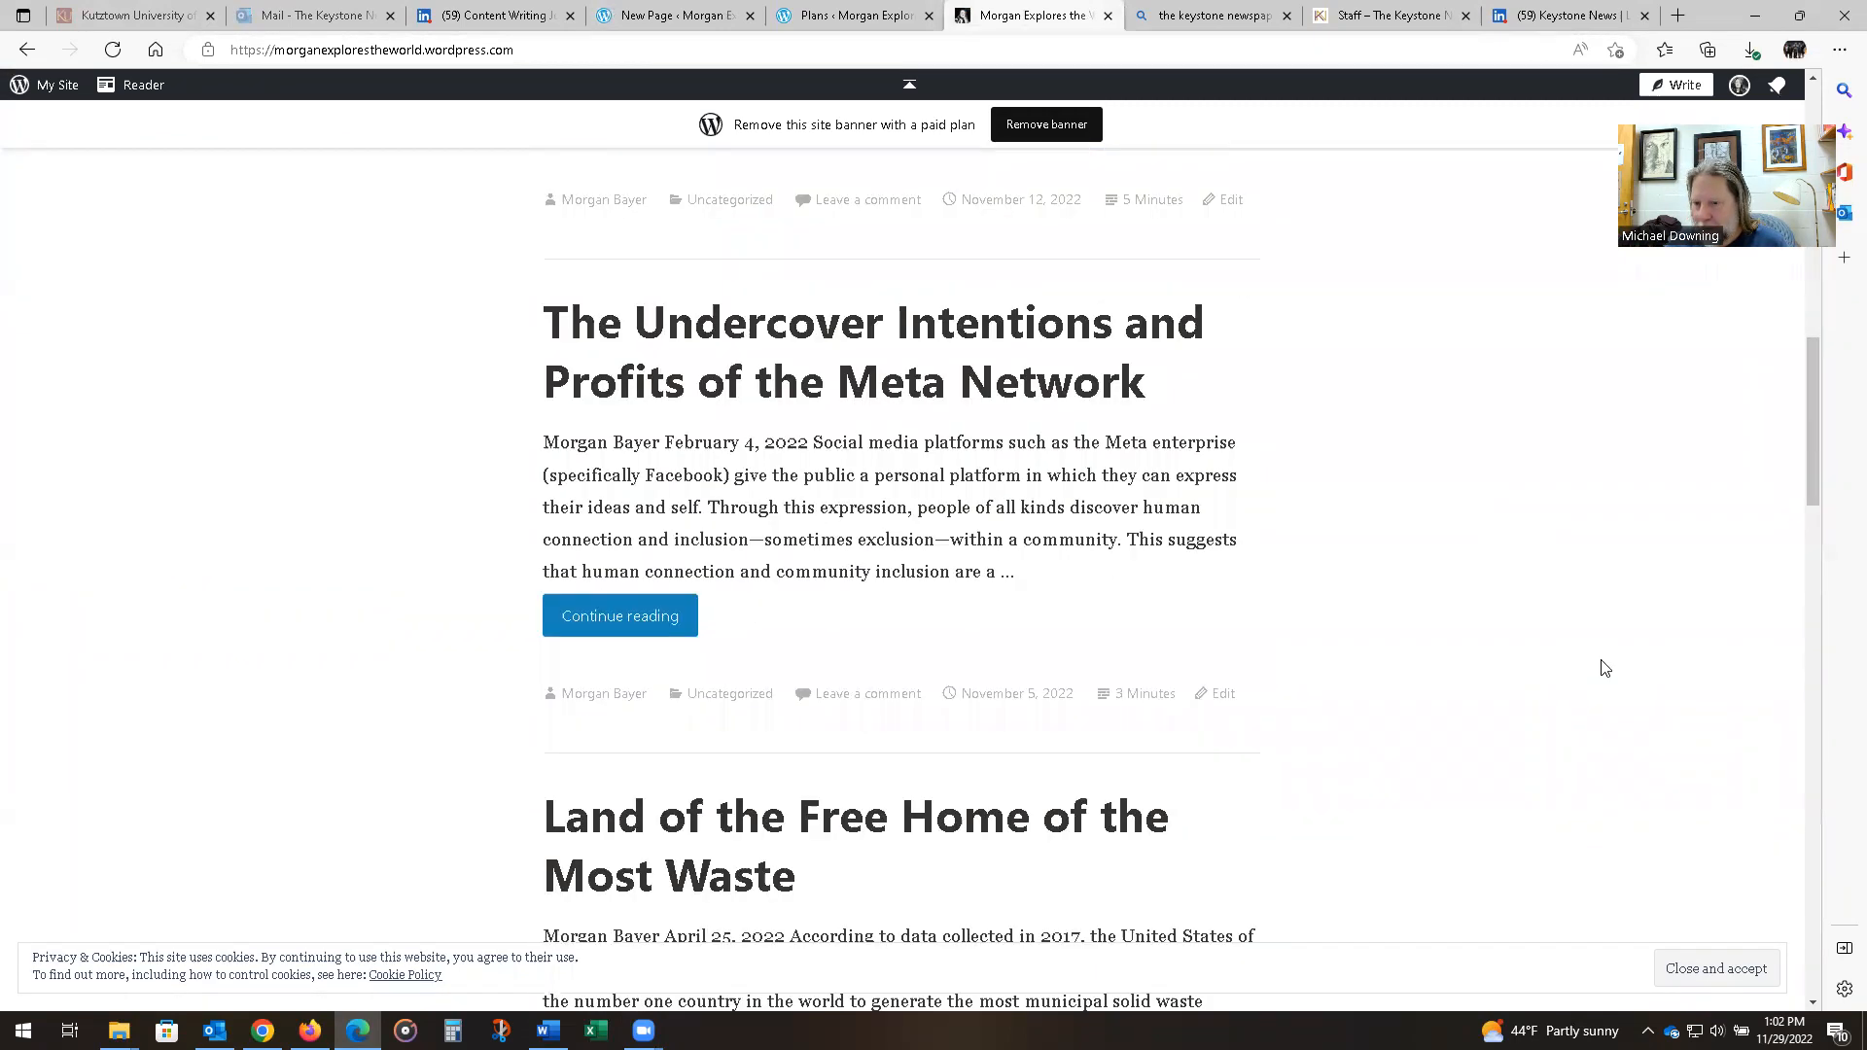
pyautogui.scroll(-3, 1605, 668)
pyautogui.scroll(-7, 1390, 661)
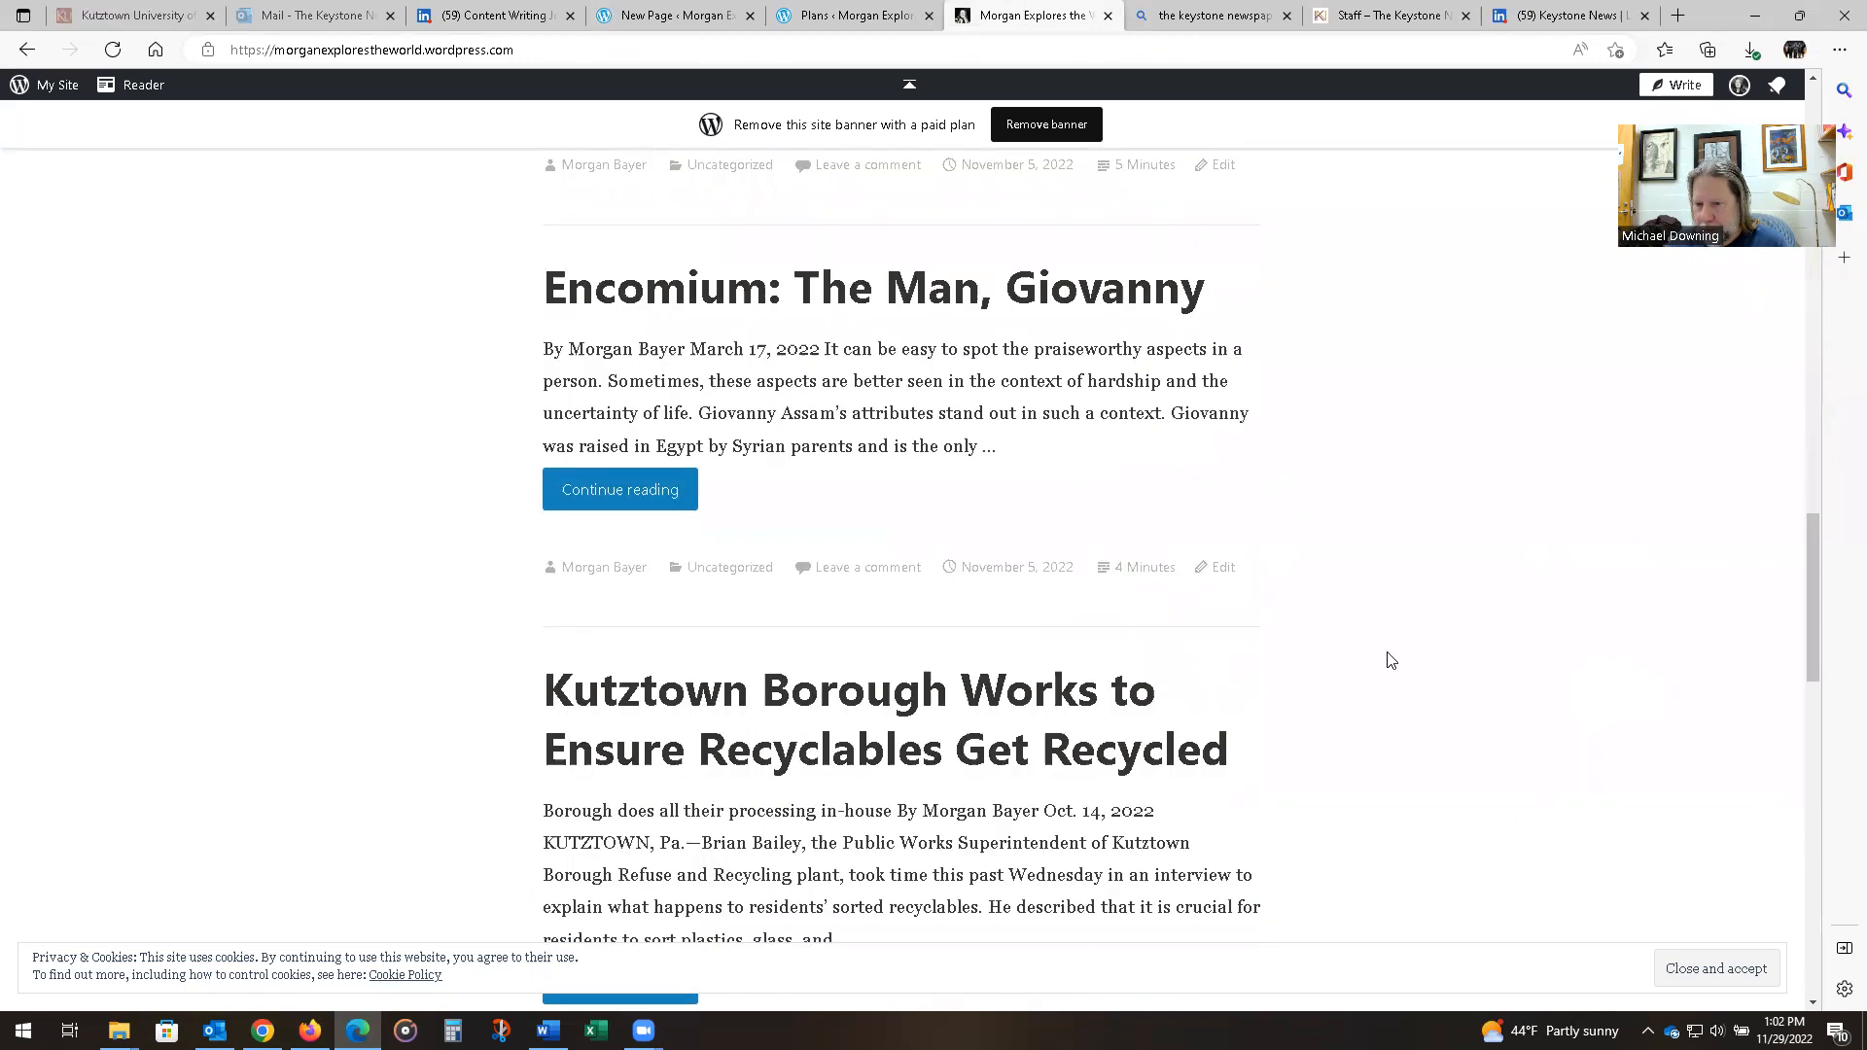
pyautogui.scroll(-13, 1391, 660)
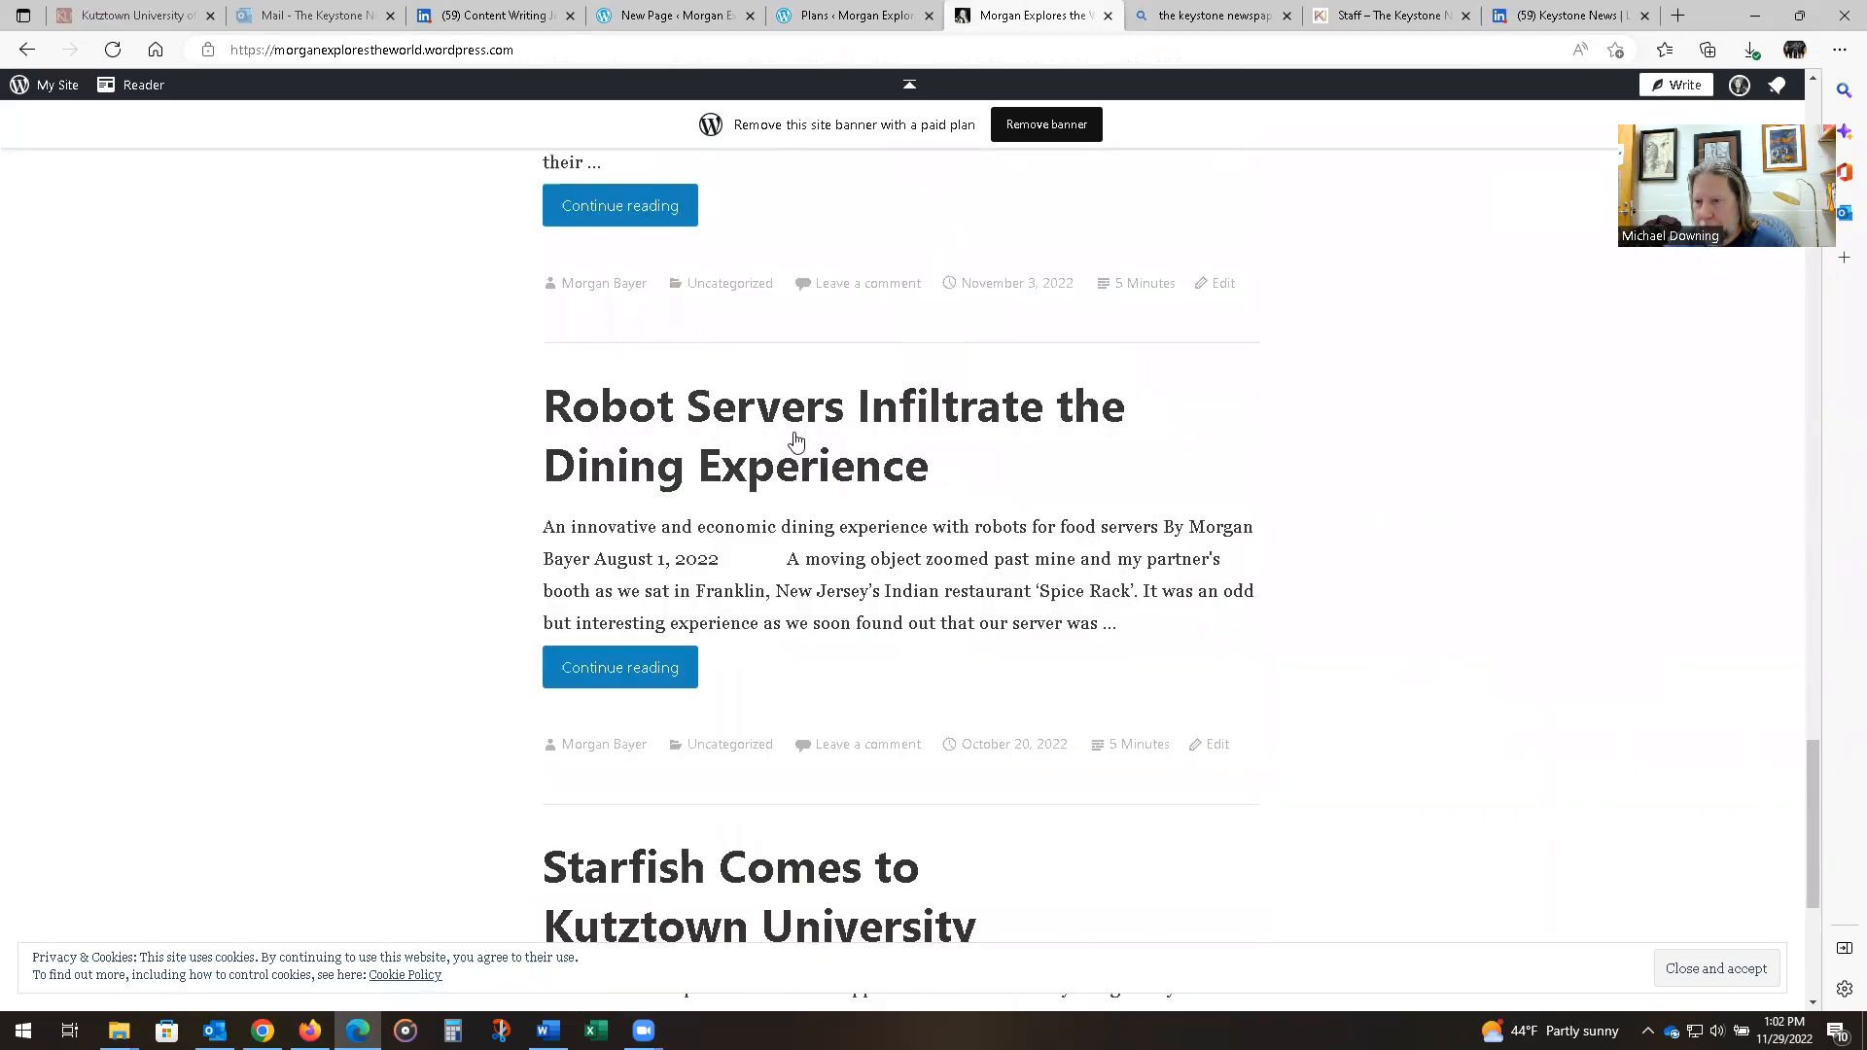
pyautogui.click(796, 443)
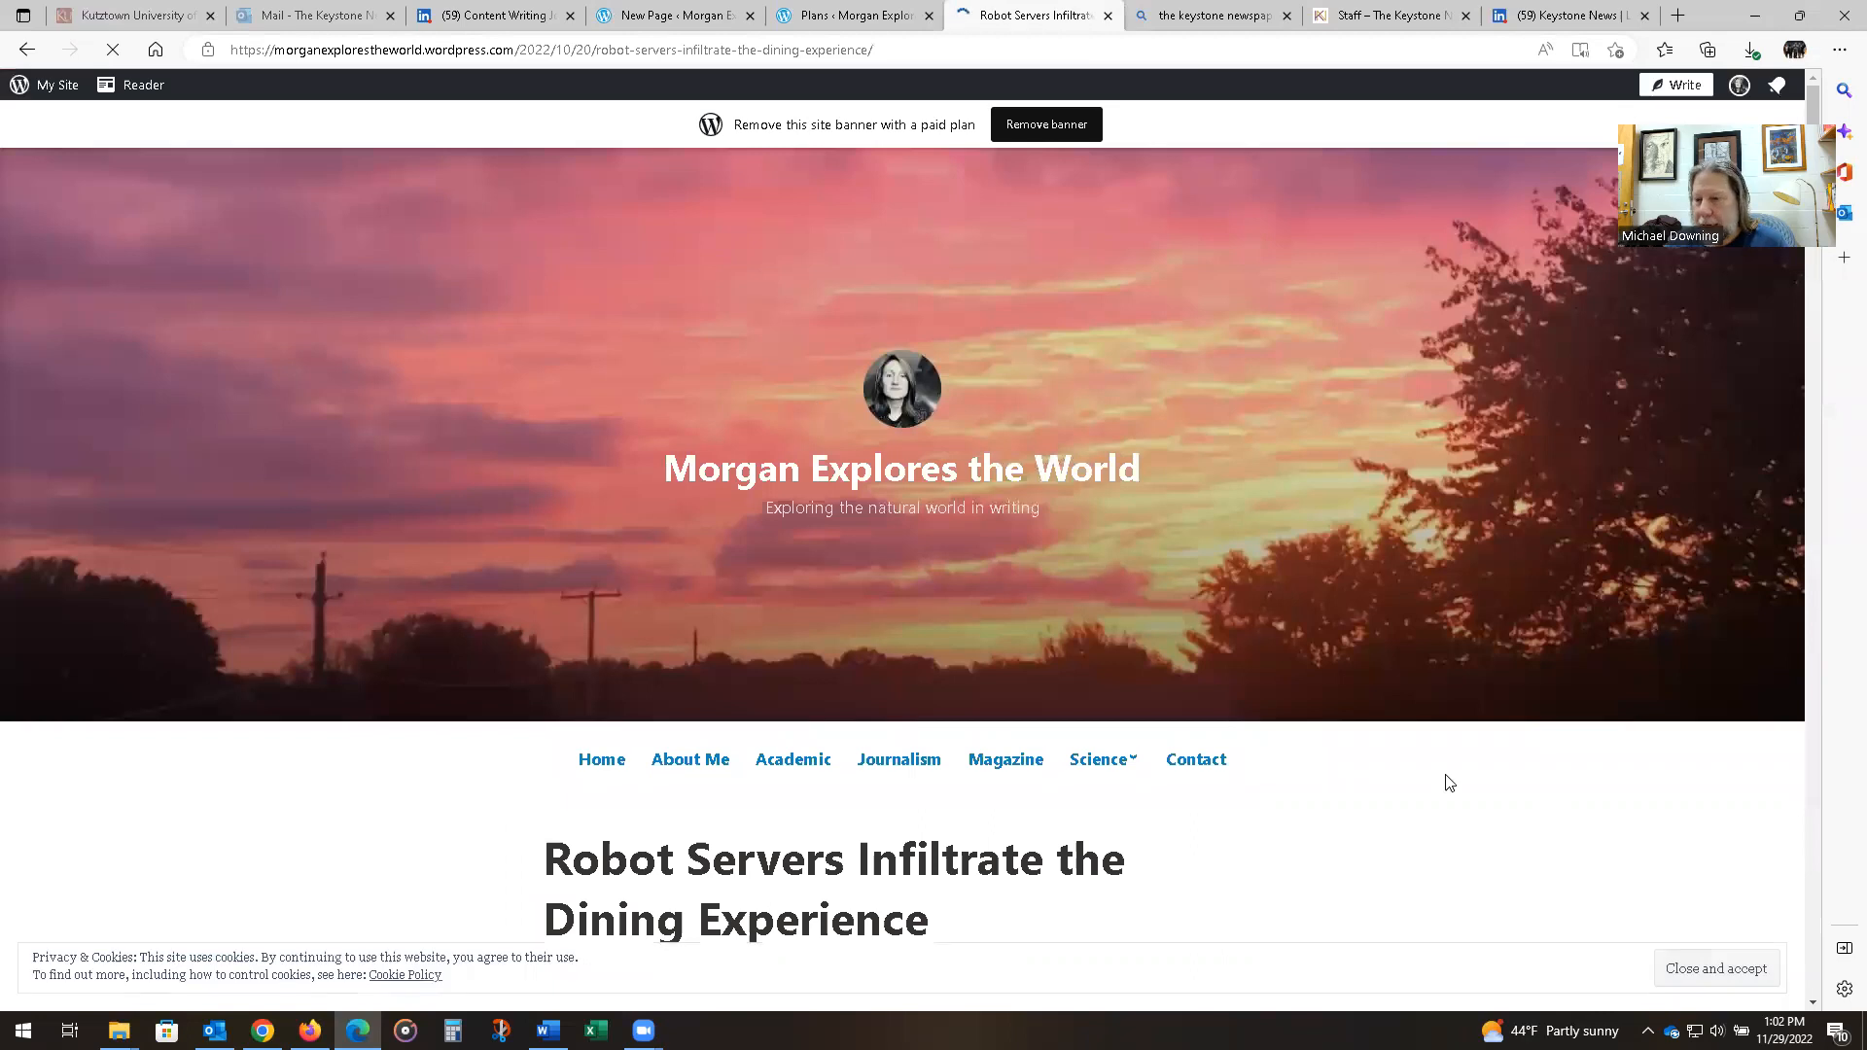
# - Copy the whole robot servers article, from its title through the final paragraph before the sponsored content
pyautogui.scroll(-4, 1449, 783)
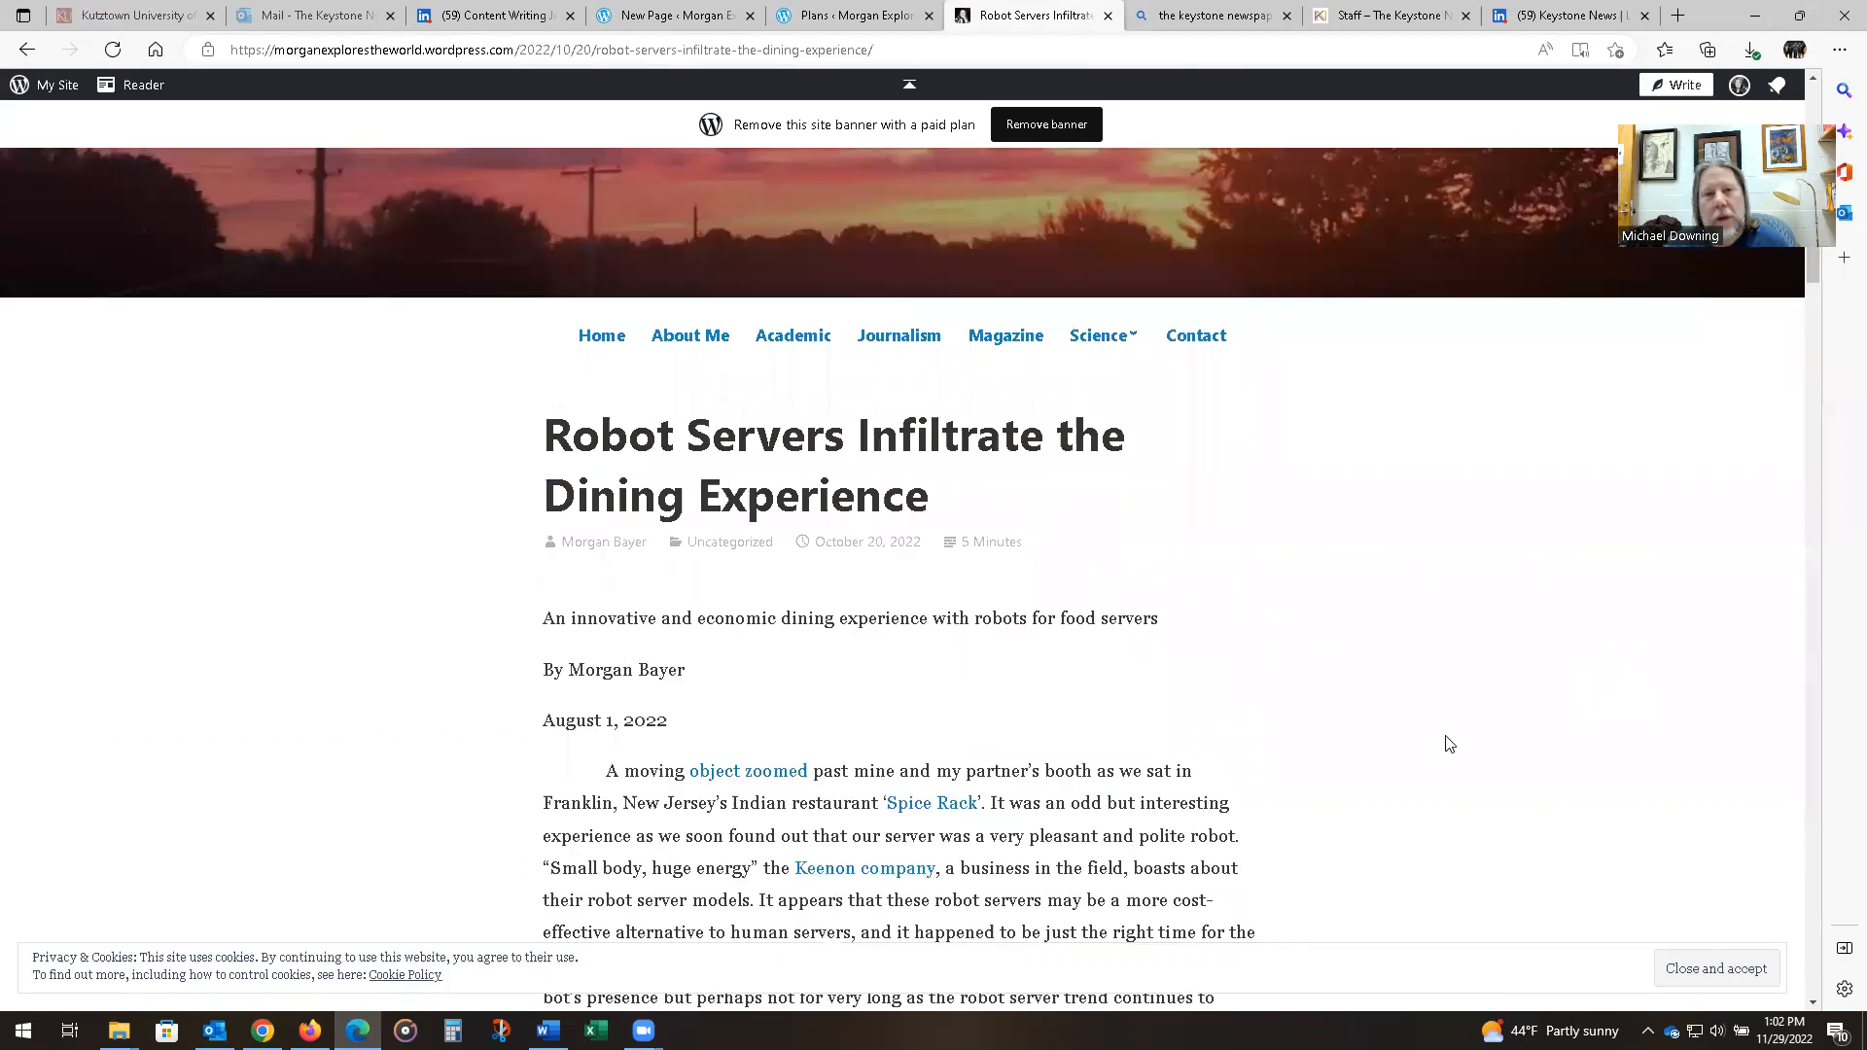
pyautogui.scroll(-1, 1447, 743)
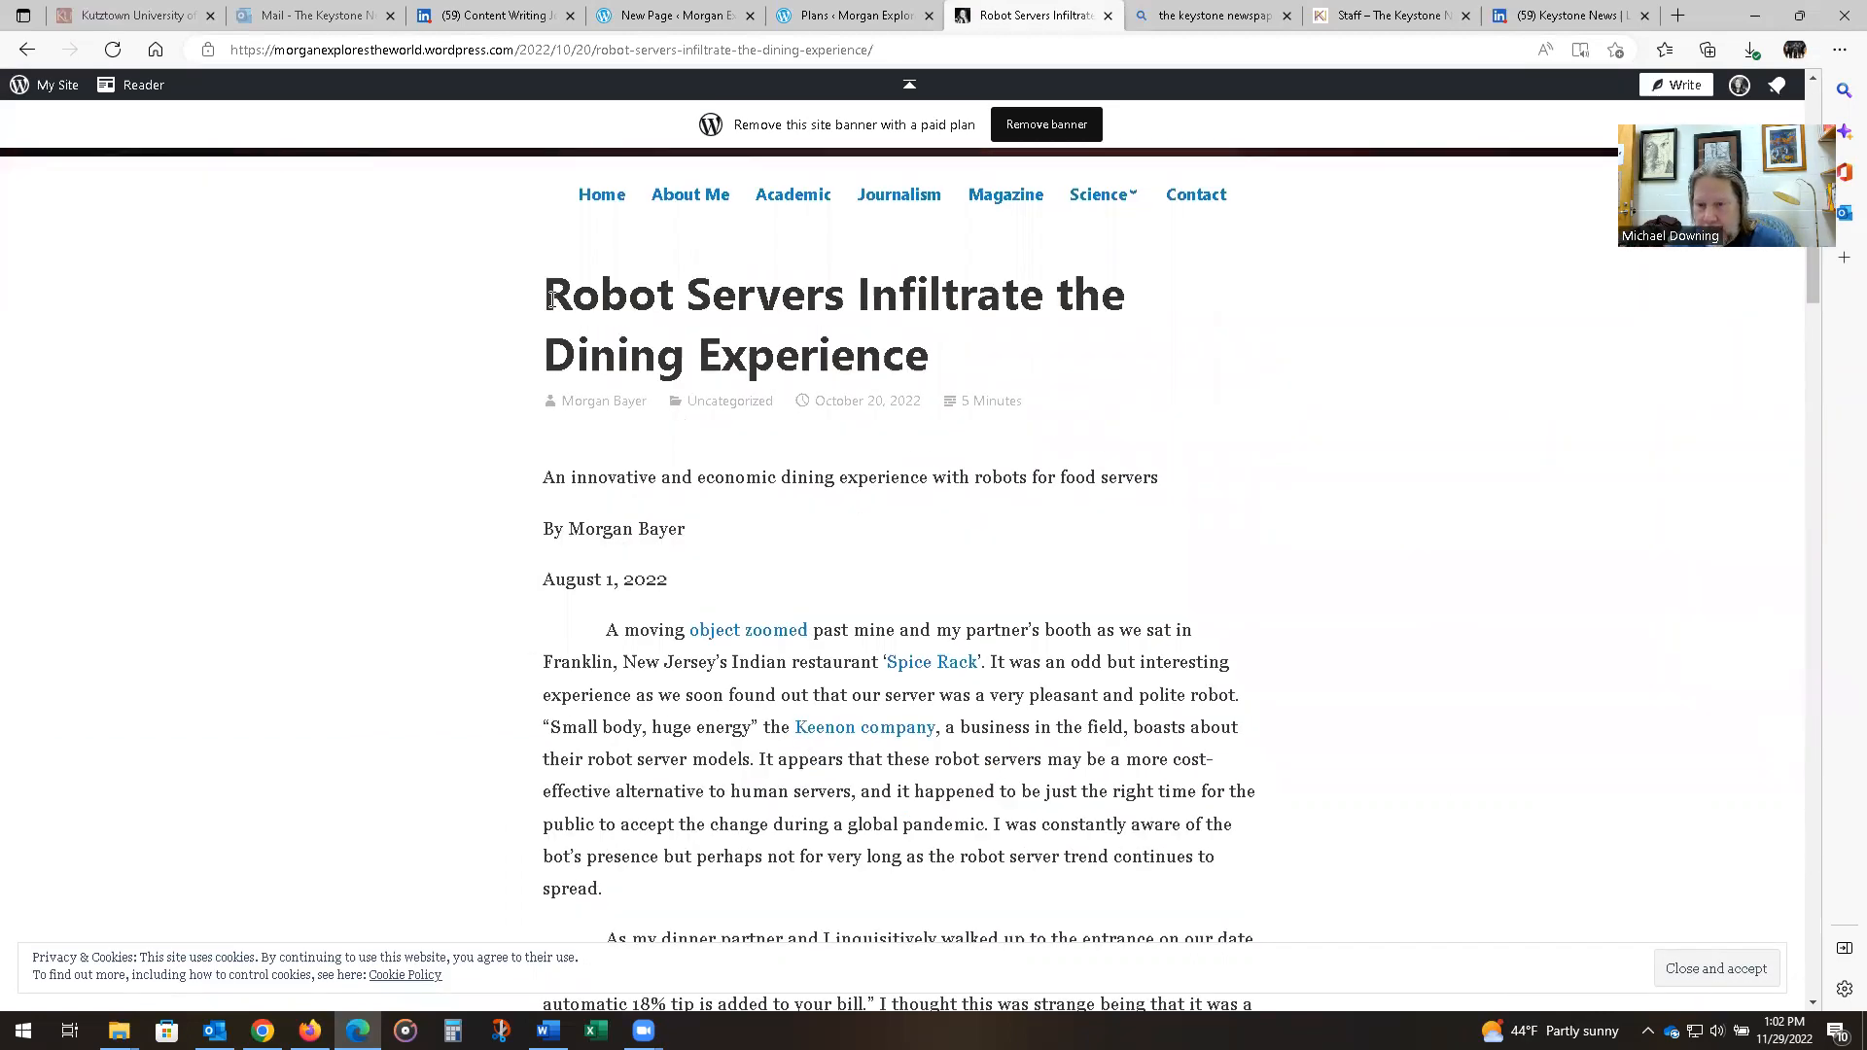
pyautogui.scroll(-3, 618, 651)
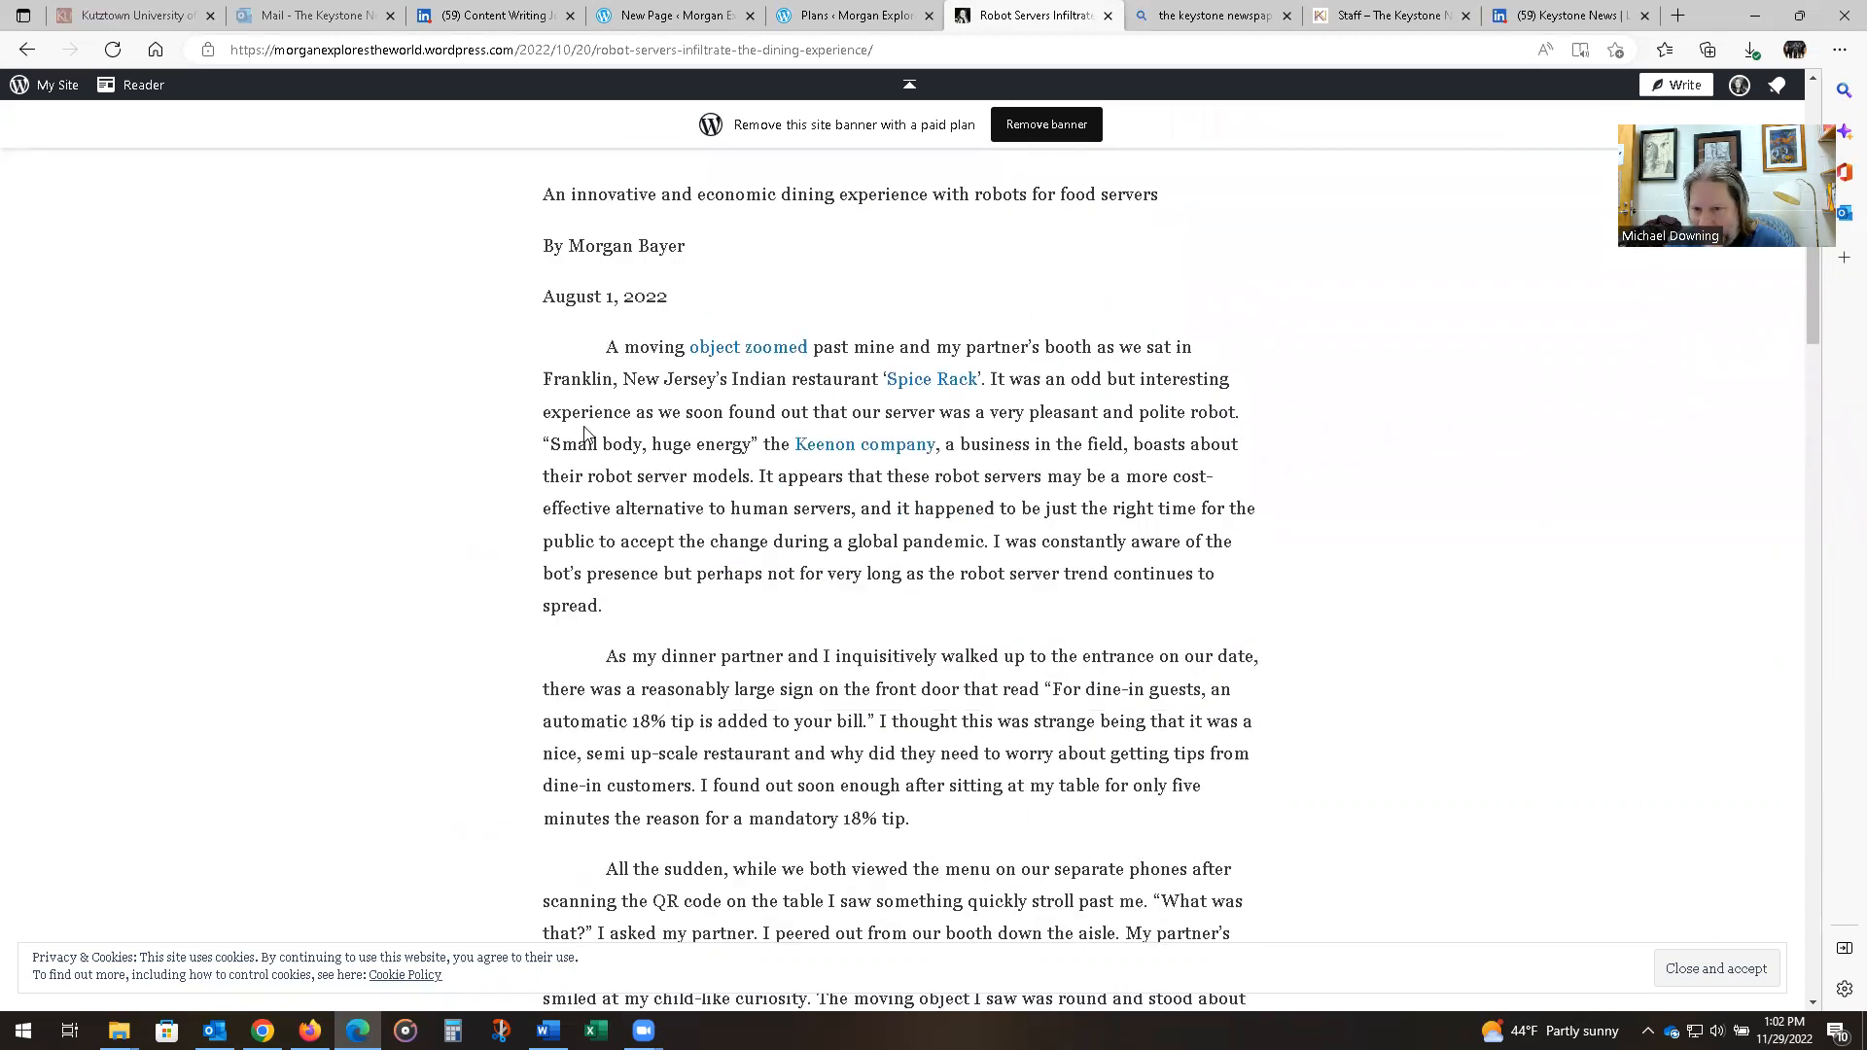
pyautogui.scroll(3, 525, 292)
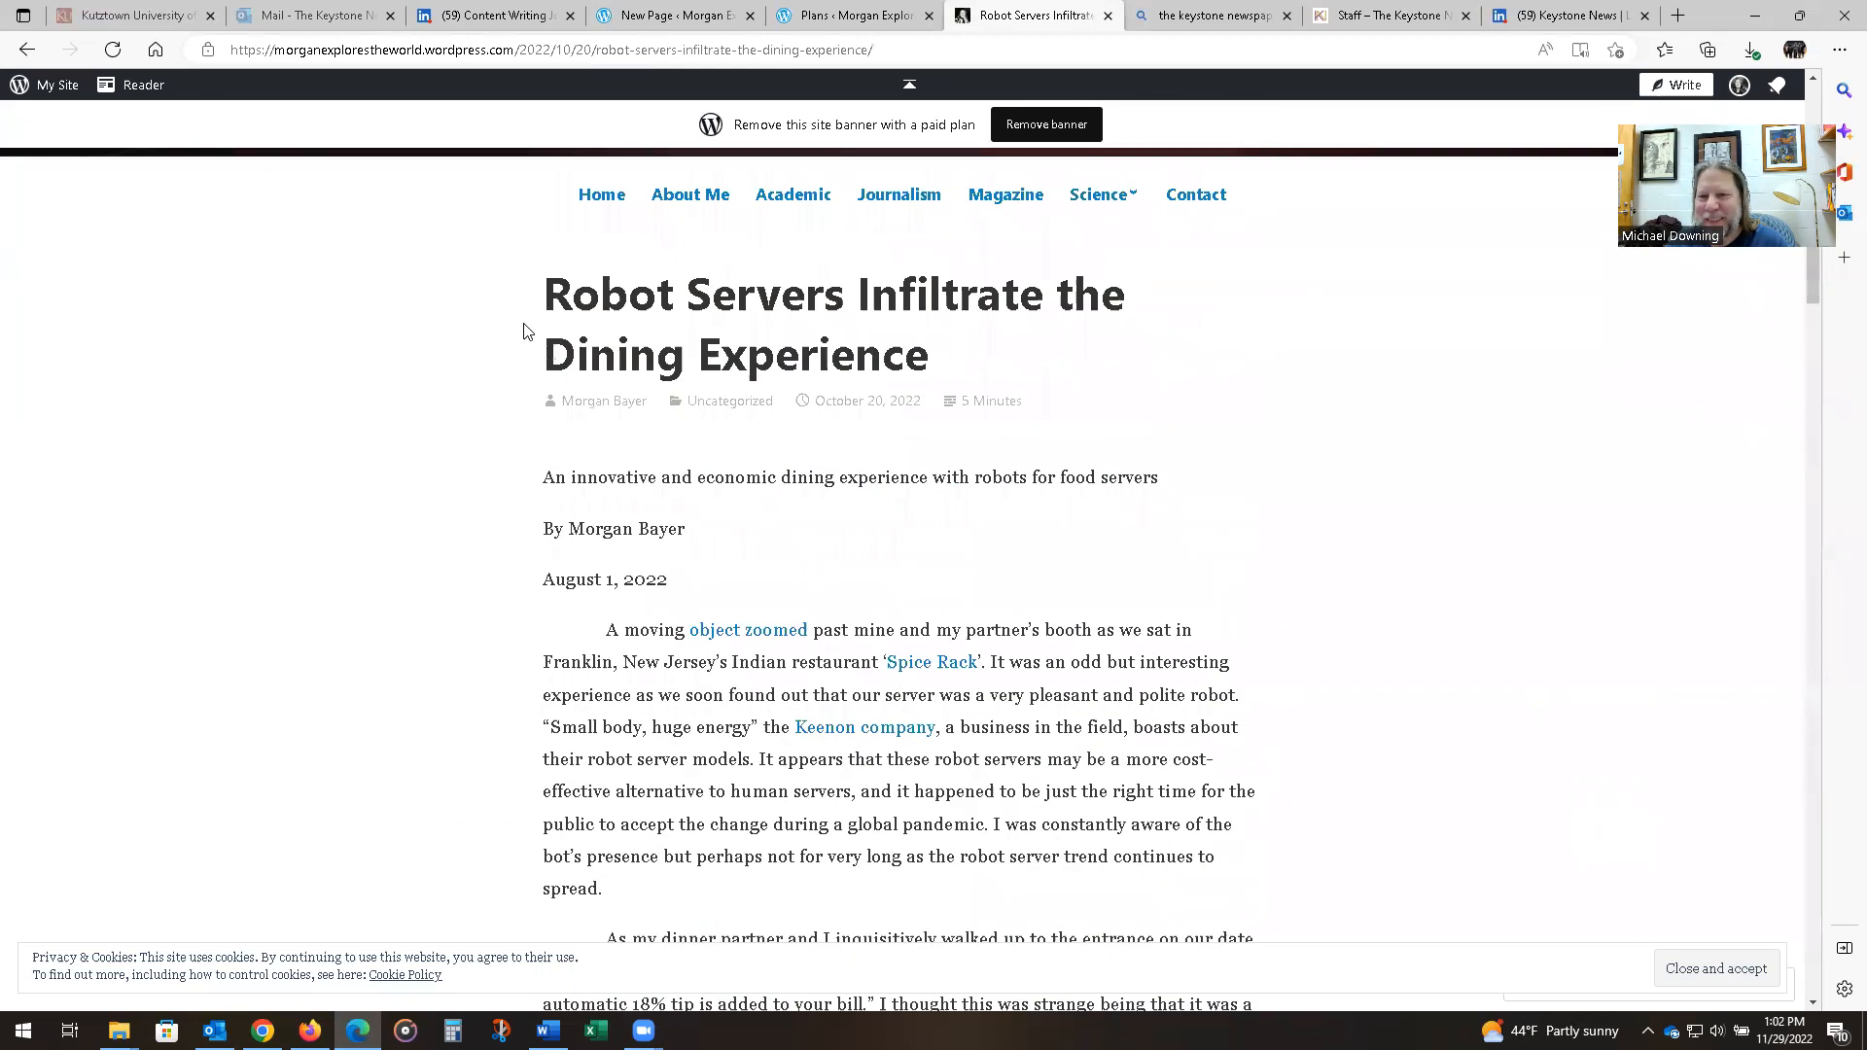
pyautogui.moveTo(548, 301); pyautogui.dragTo(1259, 652)
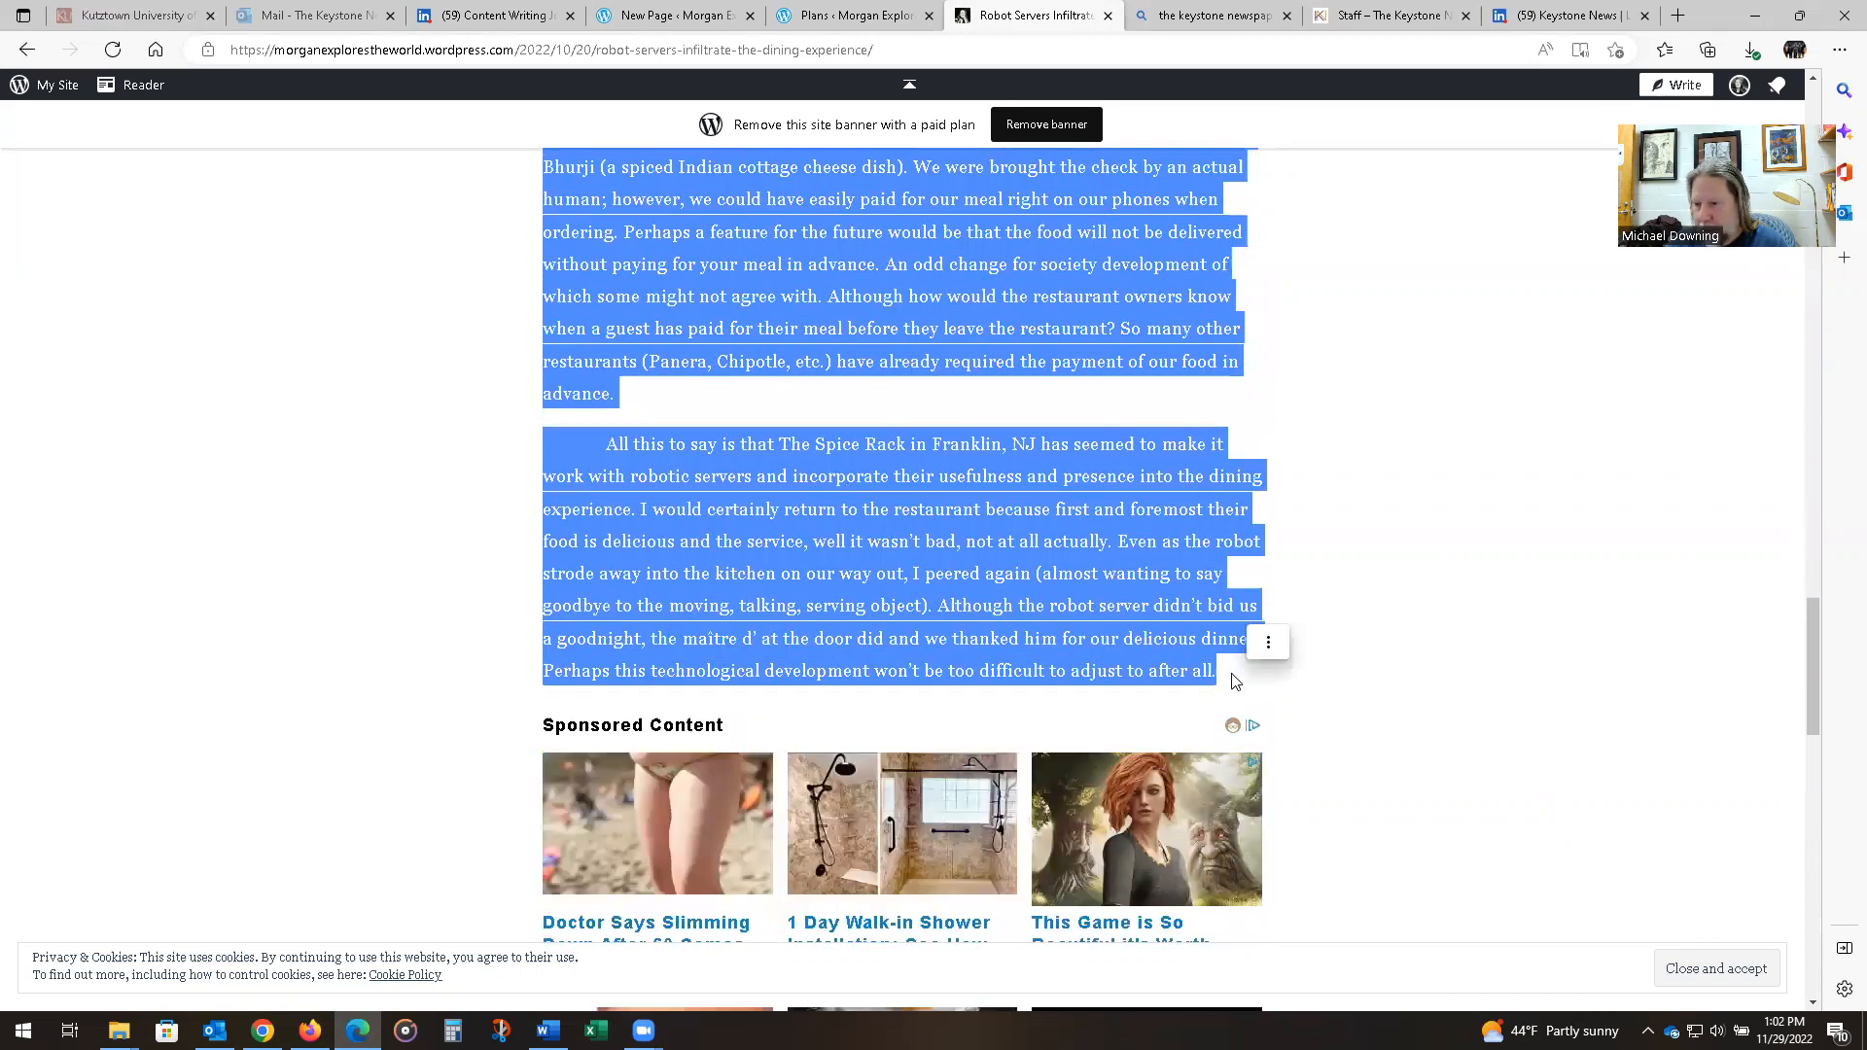
pyautogui.rightClick(722, 204)
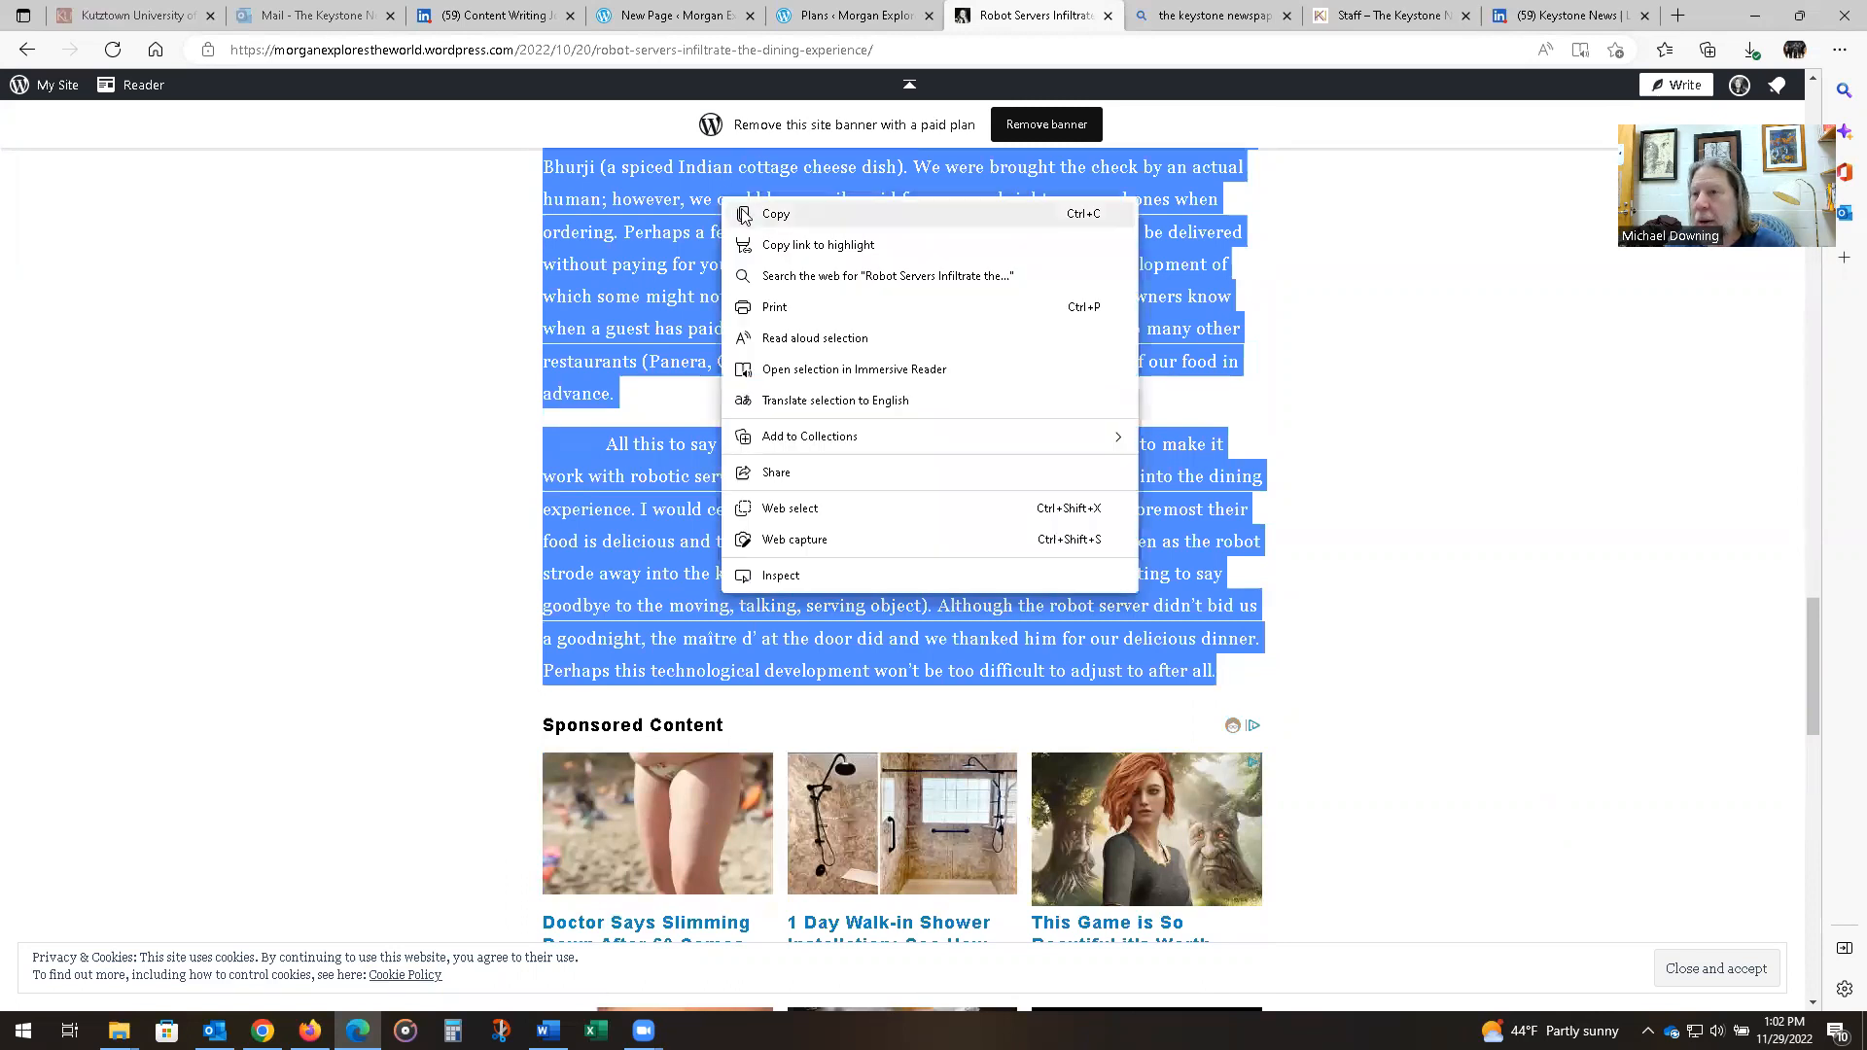
pyautogui.click(768, 213)
# - Paste the copied article into the new blank page, starting in its title
pyautogui.click(671, 14)
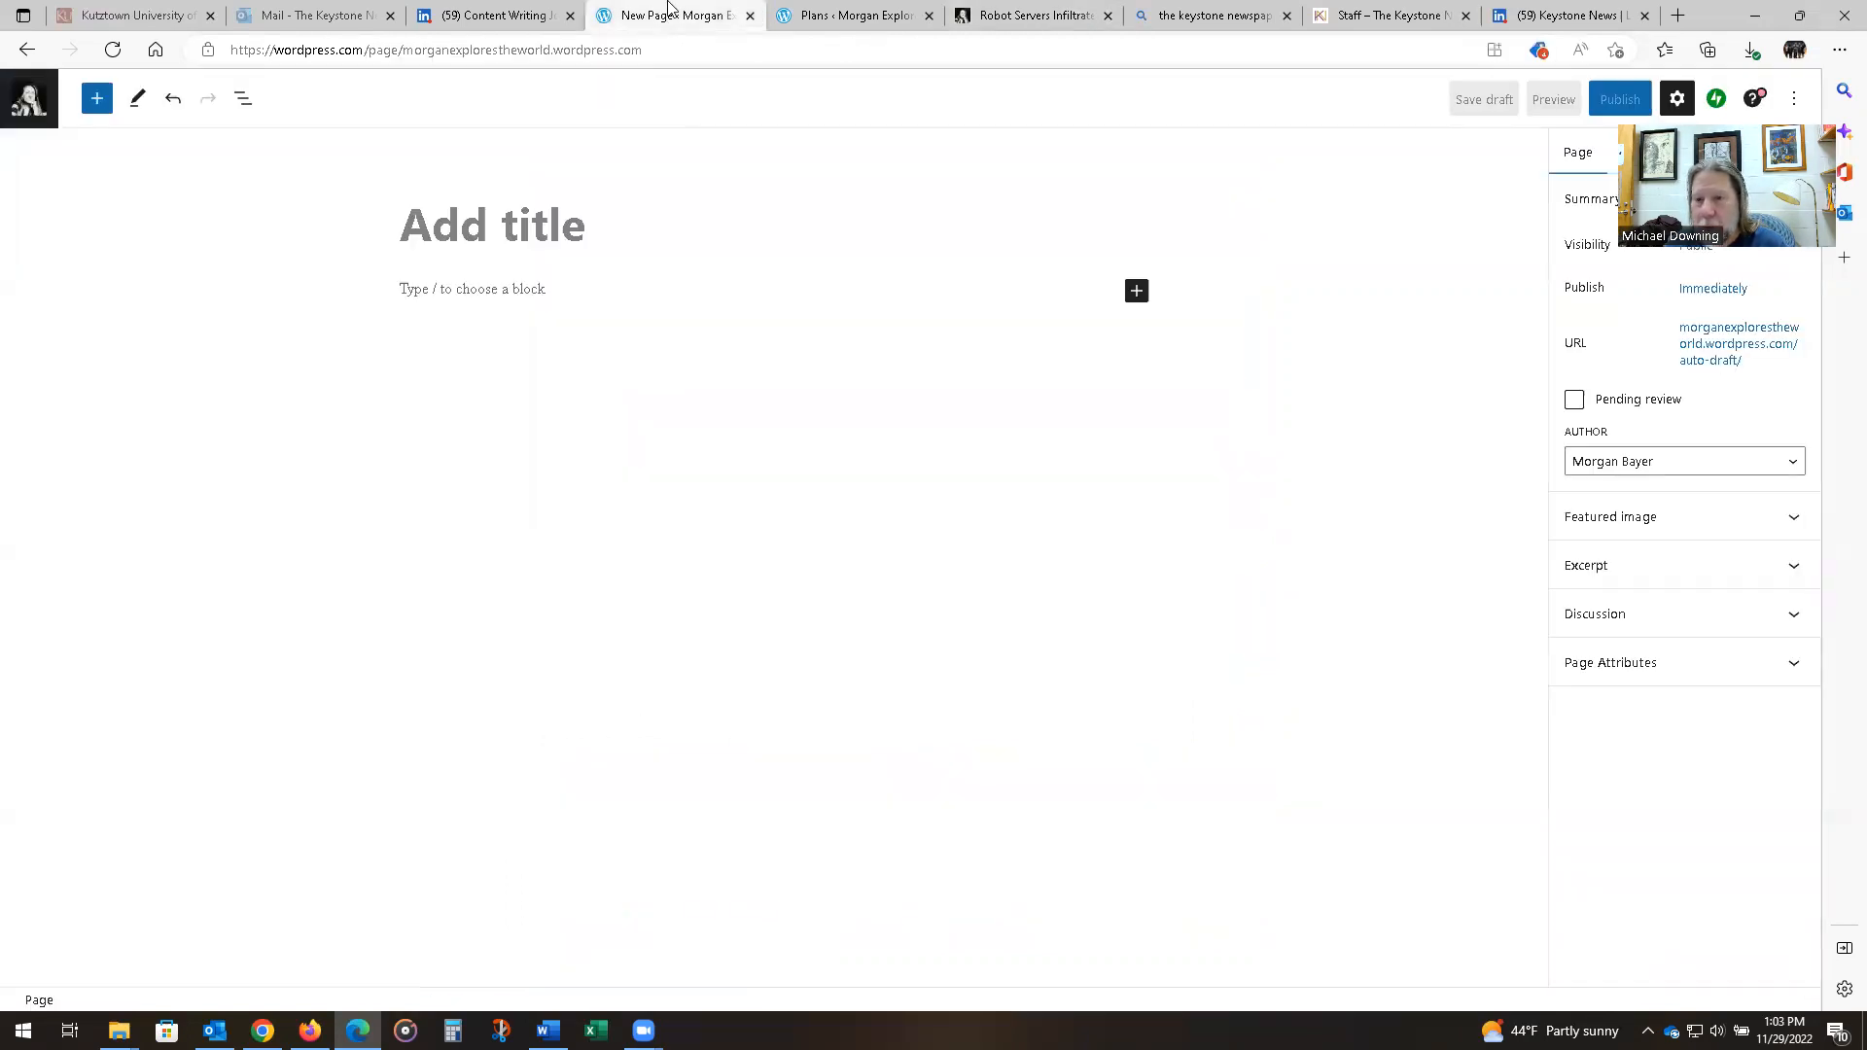
pyautogui.click(414, 226)
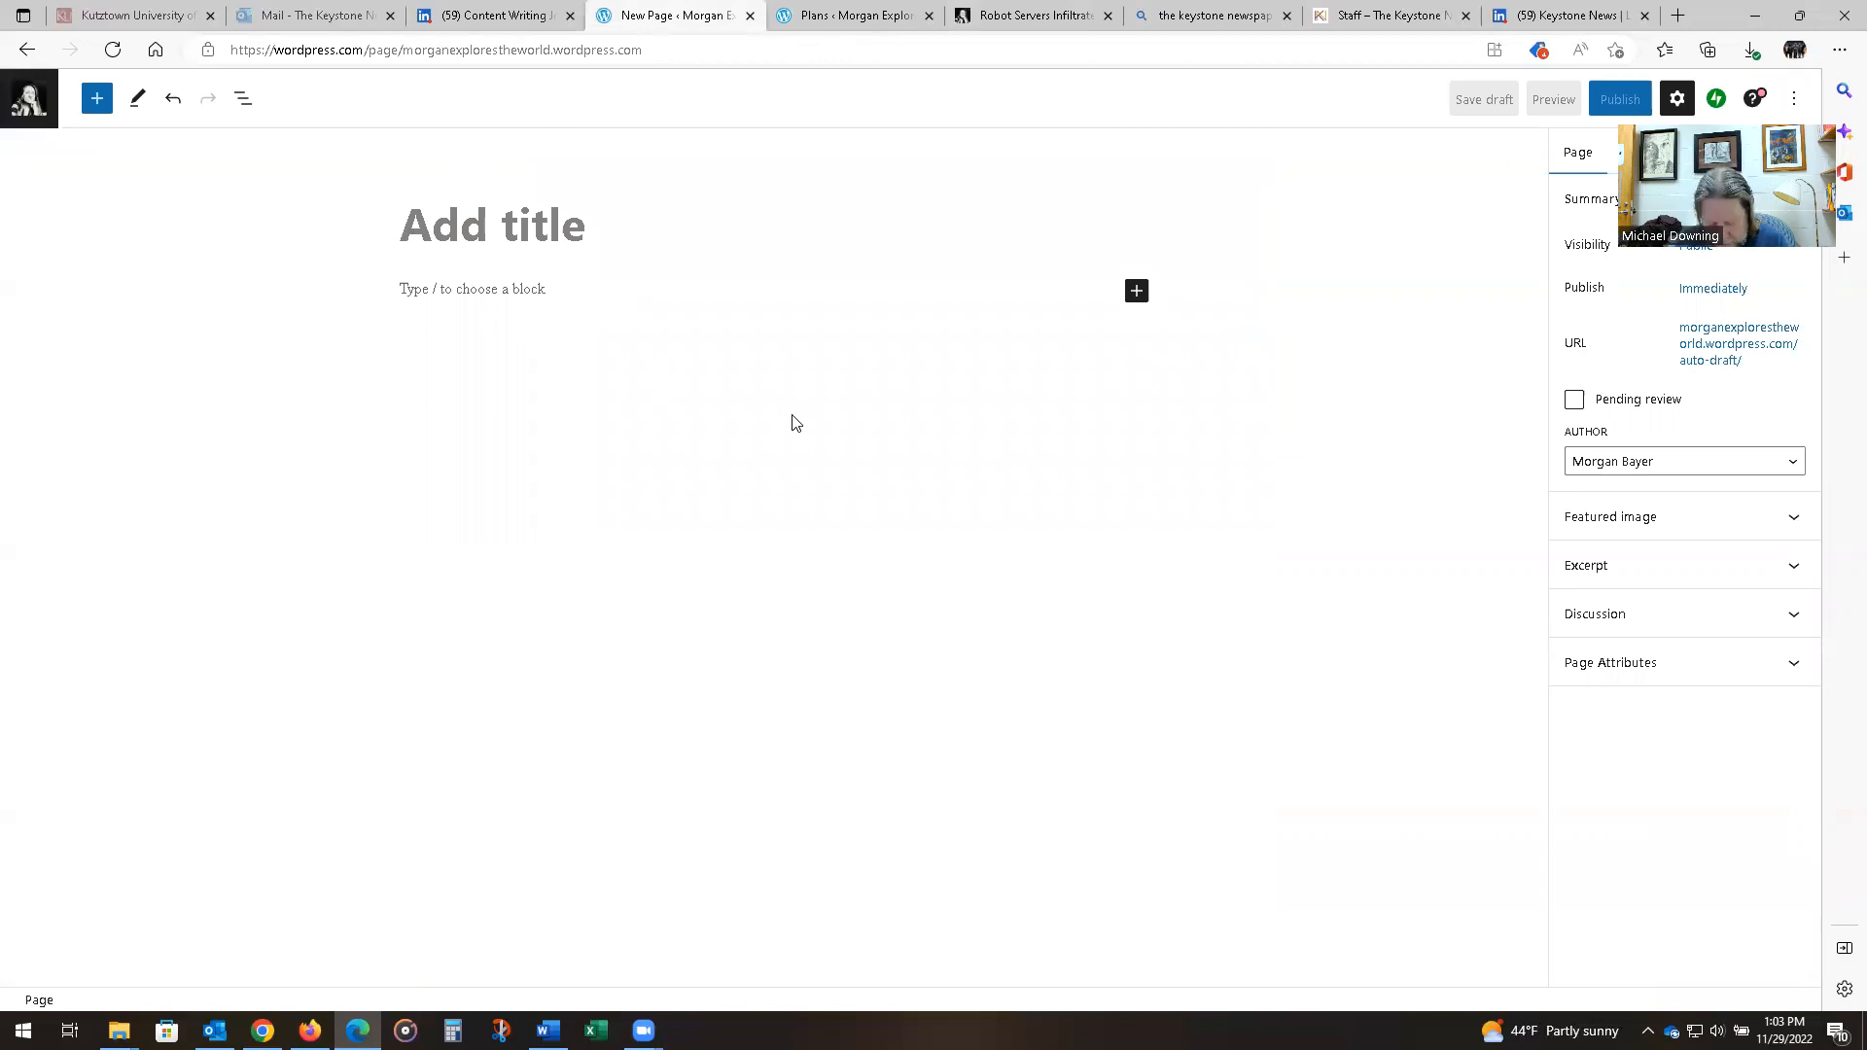
pyautogui.hotkey('ctrl', 'v')
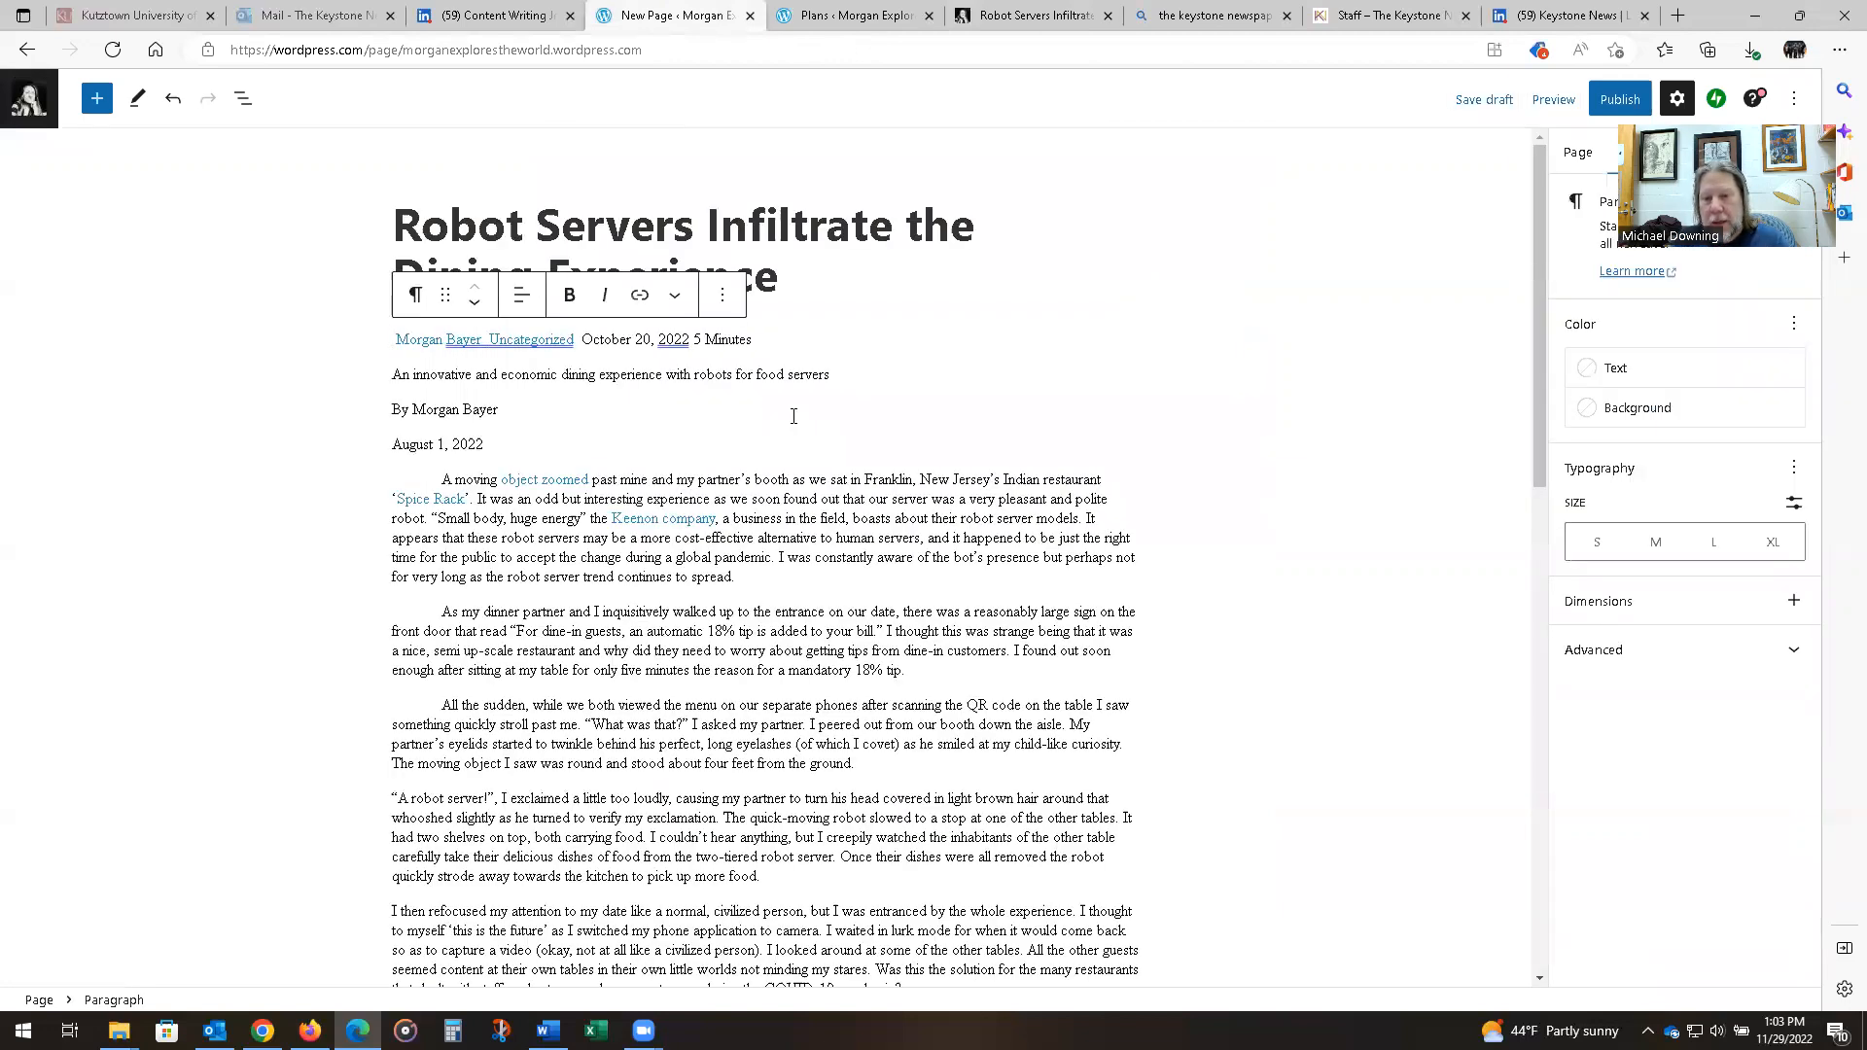
# - Remove the leading indent from the paragraph beginning "A moving object zoomed"
pyautogui.click(405, 478)
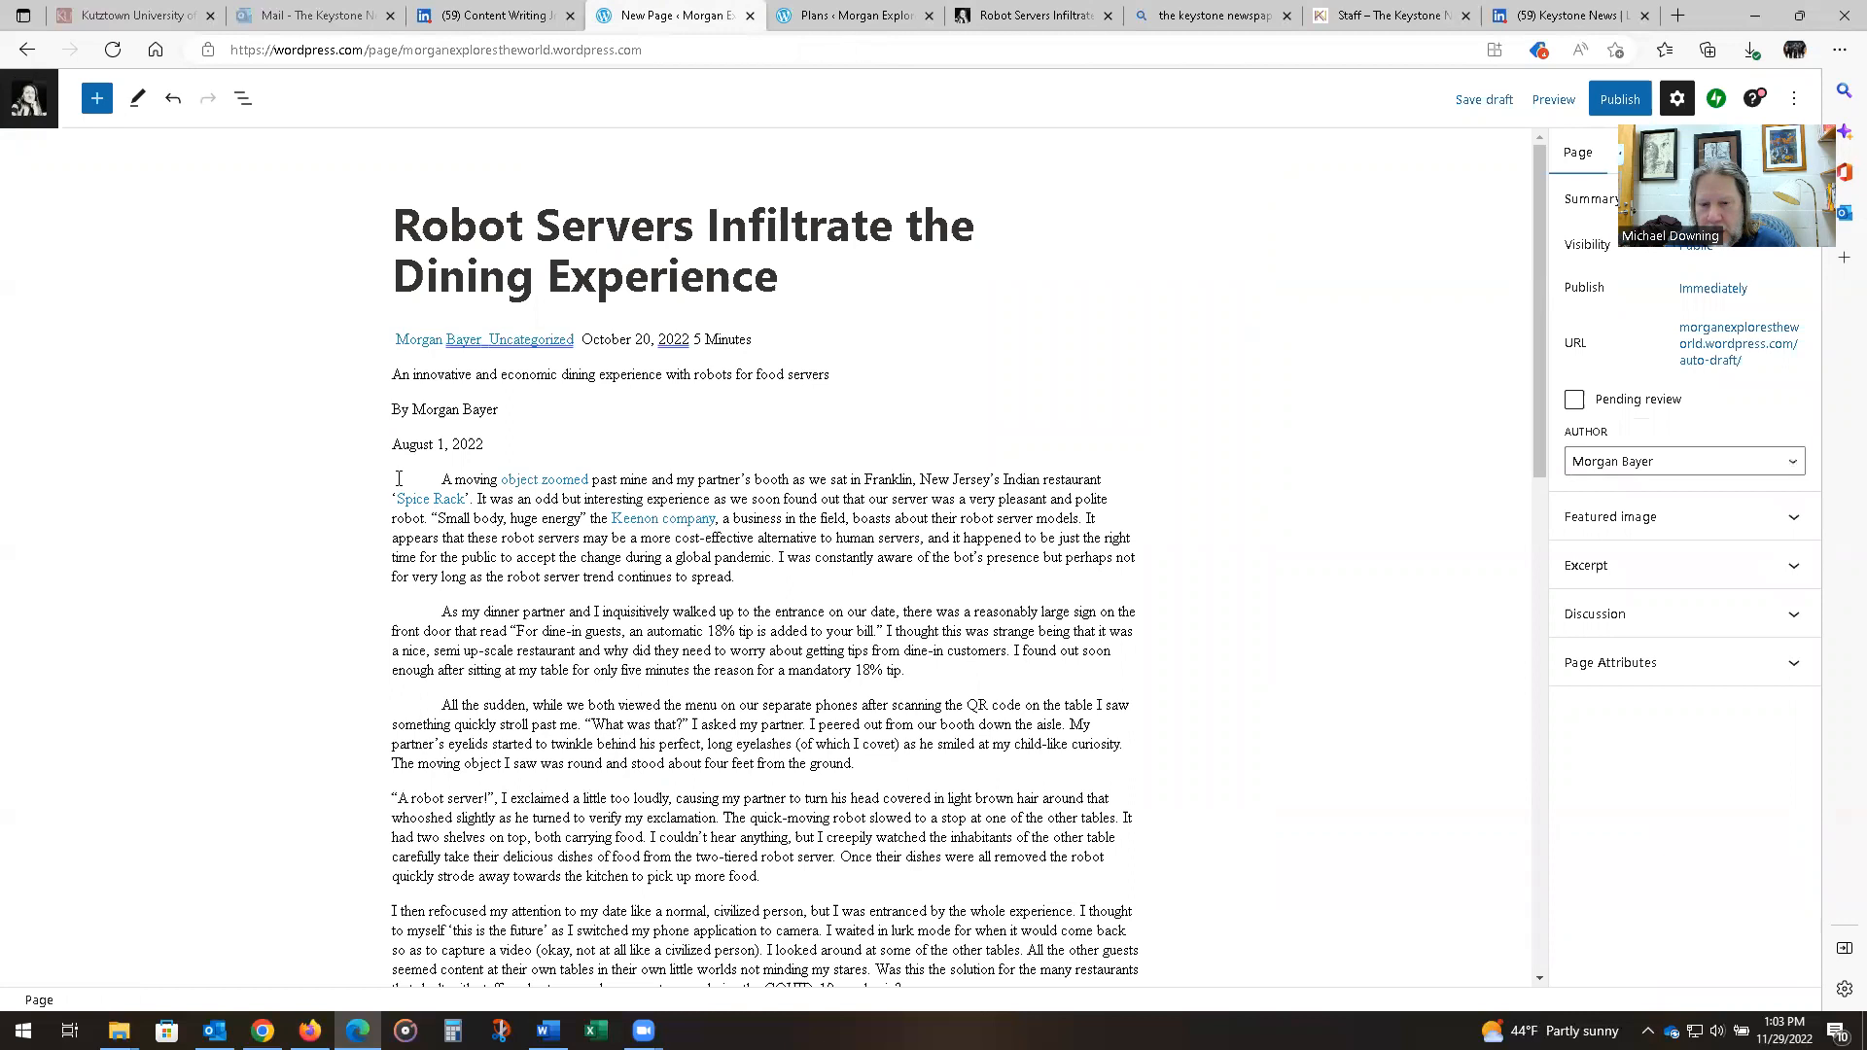
pyautogui.press('Left')
pyautogui.hotkey('shift', 'Right')
pyautogui.hotkey('shift', 'Right')
pyautogui.hotkey('shift', 'Right')
pyautogui.hotkey('shift', 'Right')
pyautogui.hotkey('shift', 'Right')
pyautogui.hotkey('shift', 'Right')
pyautogui.hotkey('shift', 'Right')
pyautogui.hotkey('shift', 'Right')
pyautogui.hotkey('shift', 'Right')
pyautogui.hotkey('shift', 'Right')
pyautogui.hotkey('shift', 'Right')
pyautogui.hotkey('shift', 'Right')
pyautogui.hotkey('shift', 'Right')
pyautogui.press('BackSpace')
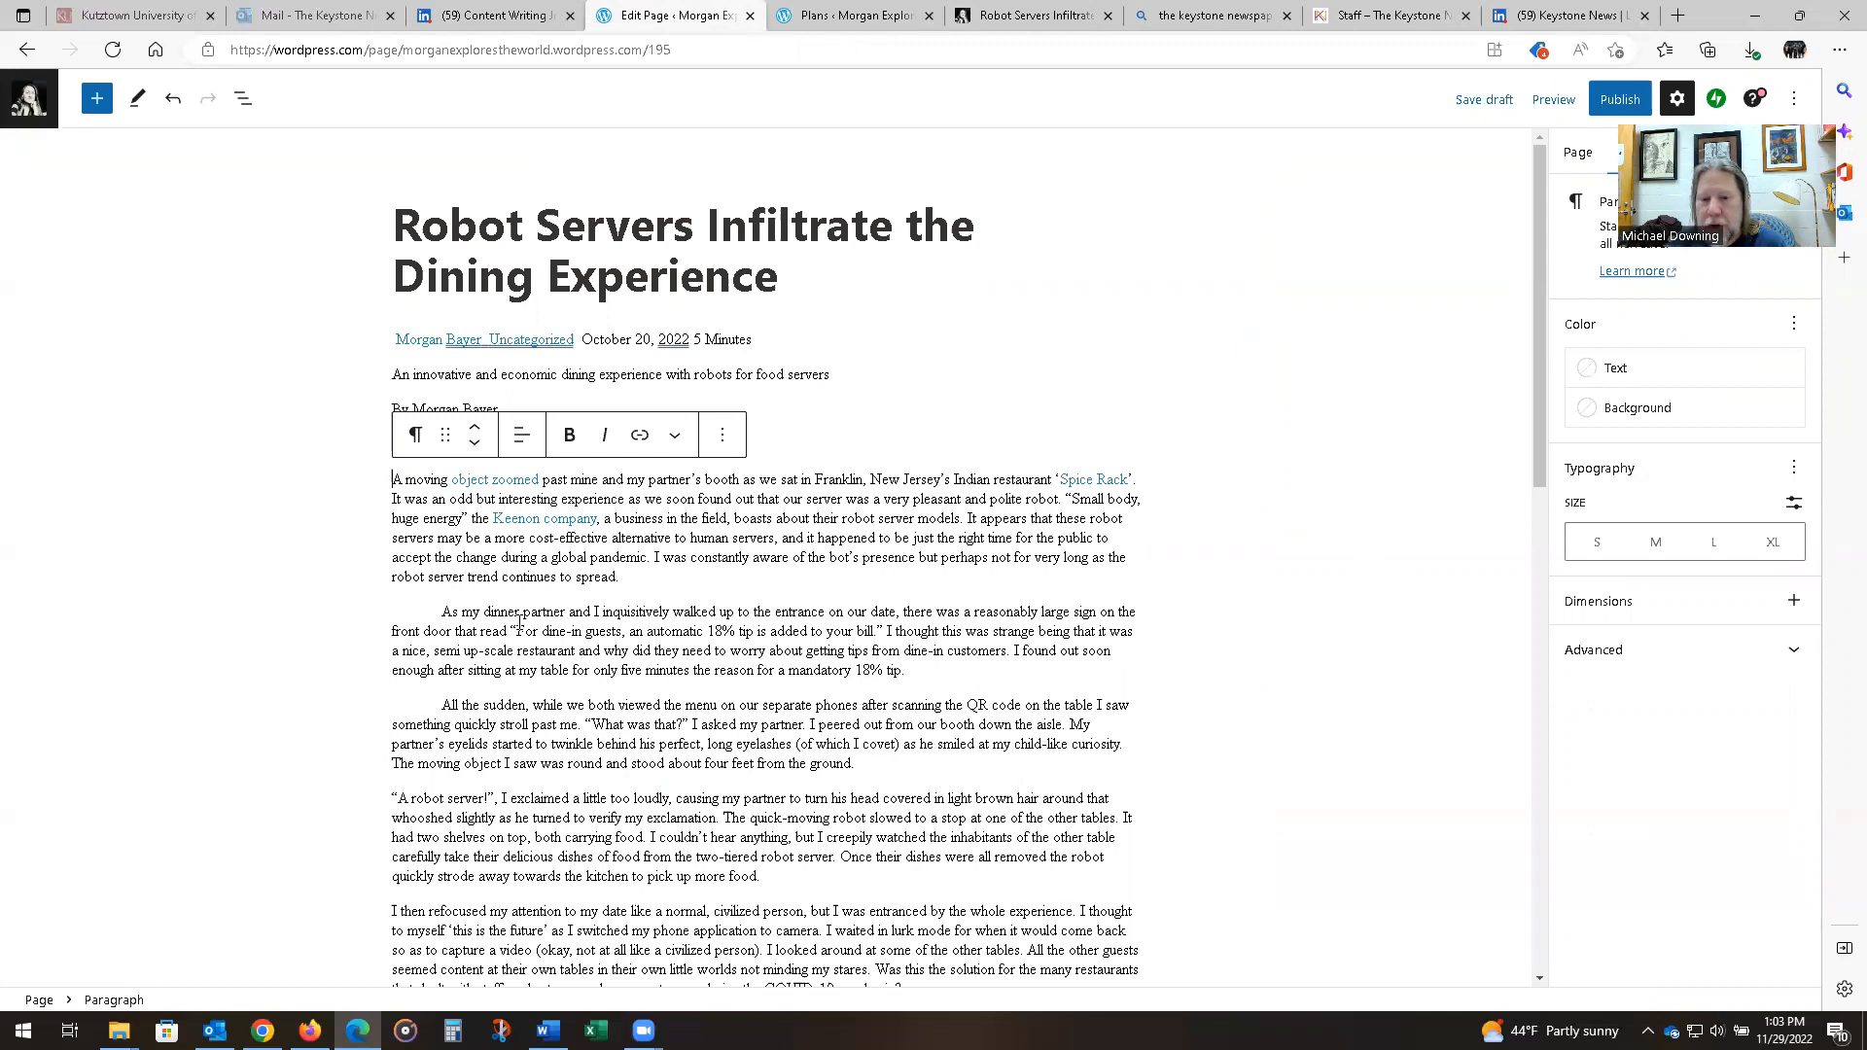
# - Remove the leading indent from the paragraph beginning "As my dinner partner and I" and deselect the block
pyautogui.click(390, 616)
pyautogui.click(429, 616)
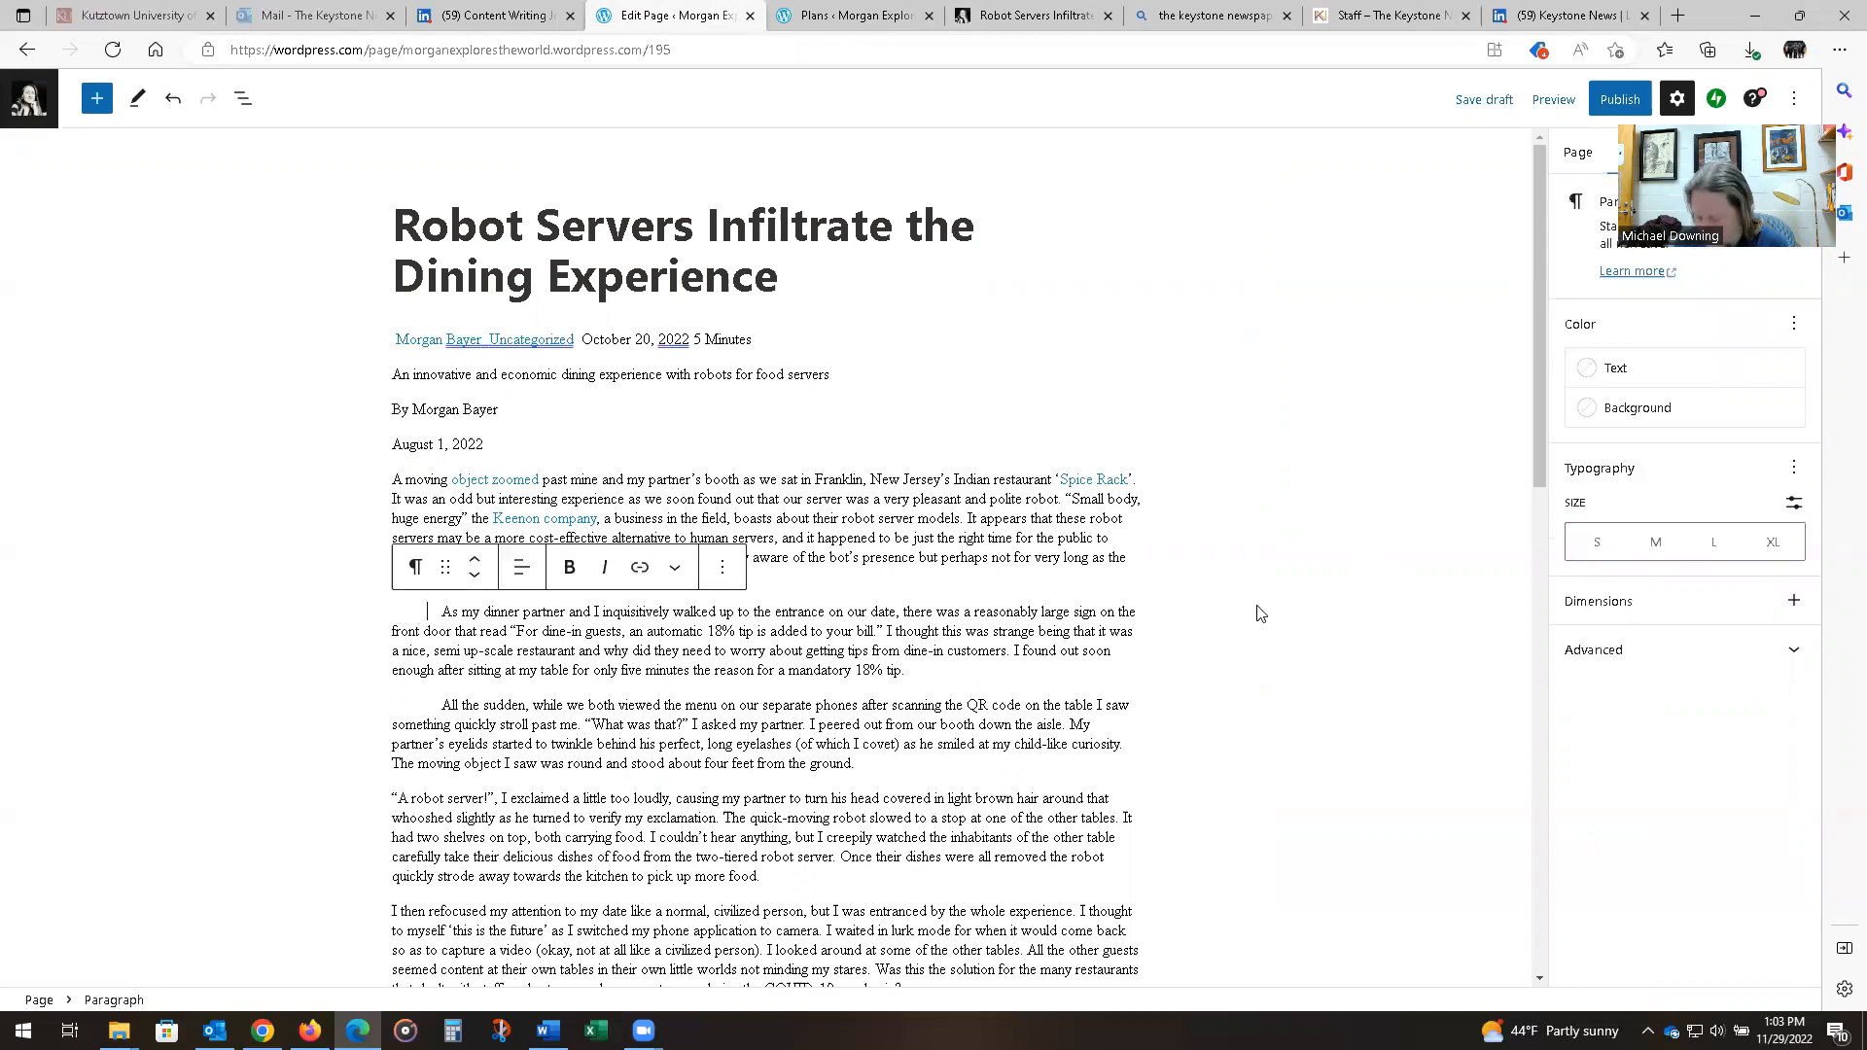
pyautogui.press('Left')
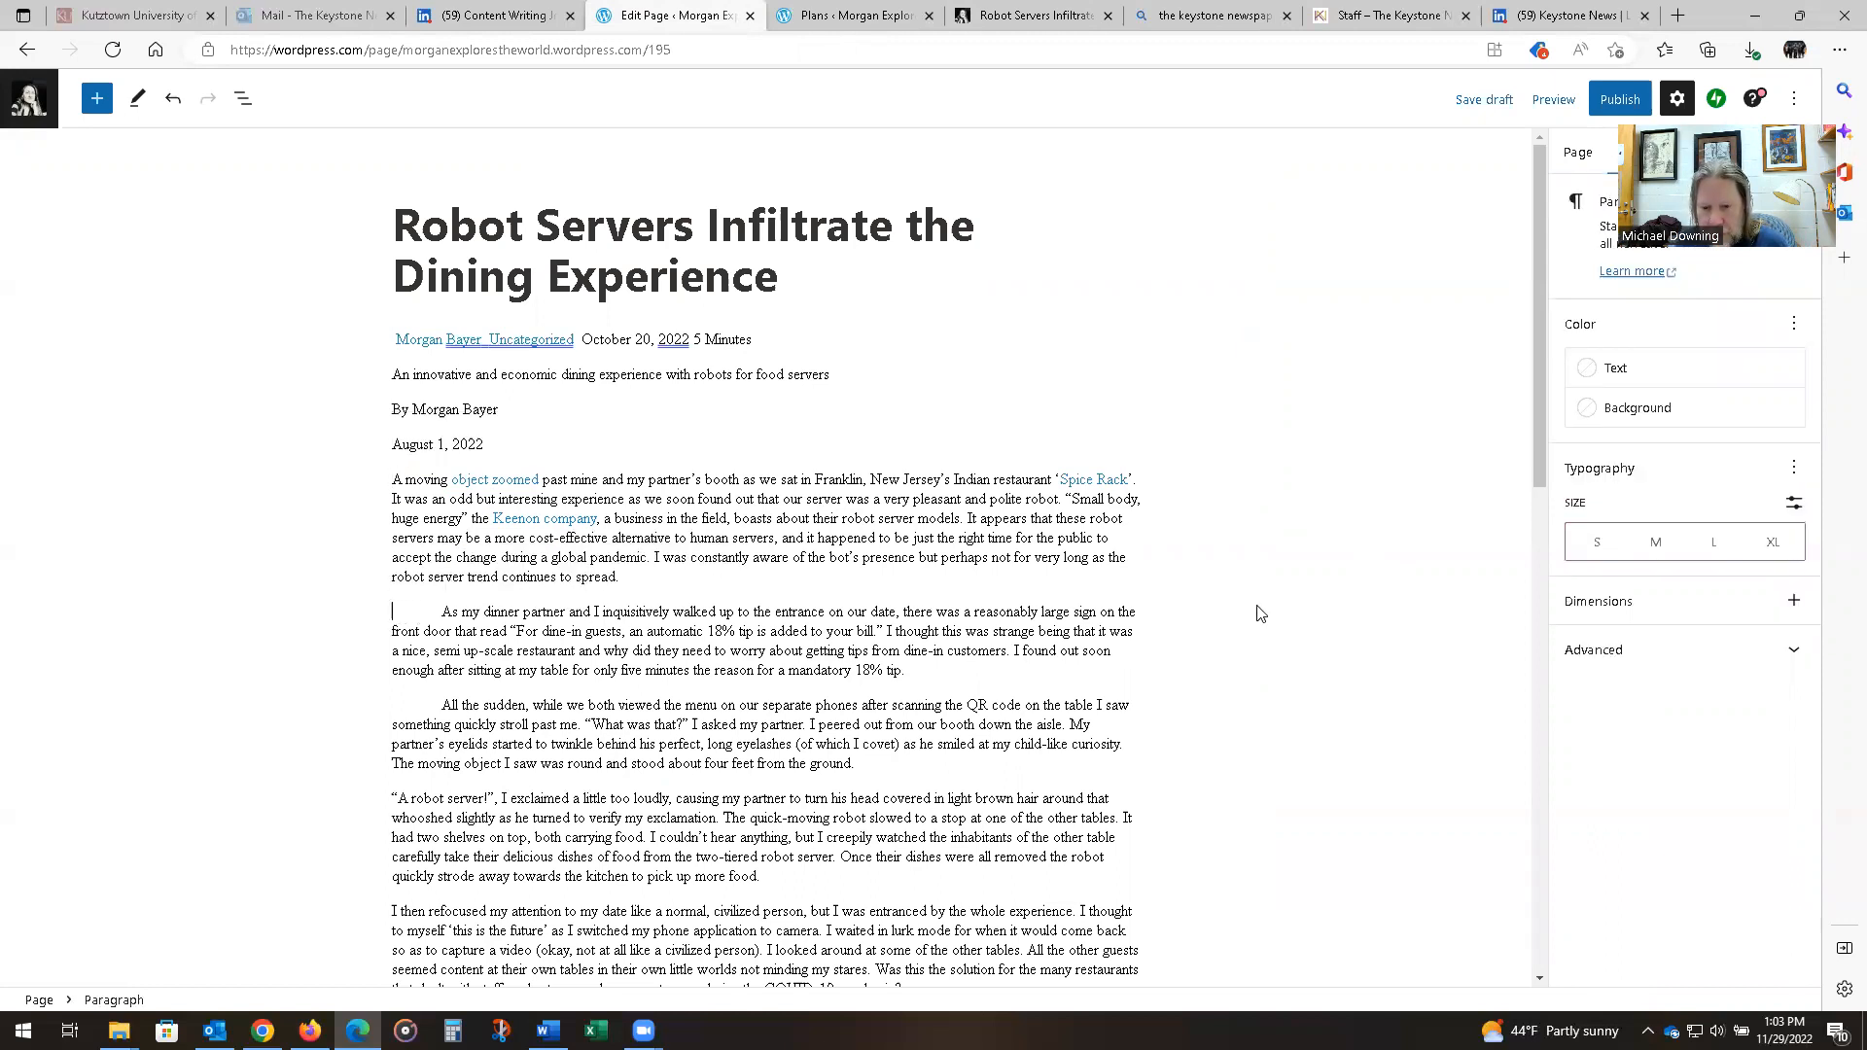
pyautogui.hotkey('shift', 'Right')
pyautogui.hotkey('shift', 'Right')
pyautogui.hotkey('shift', 'Right')
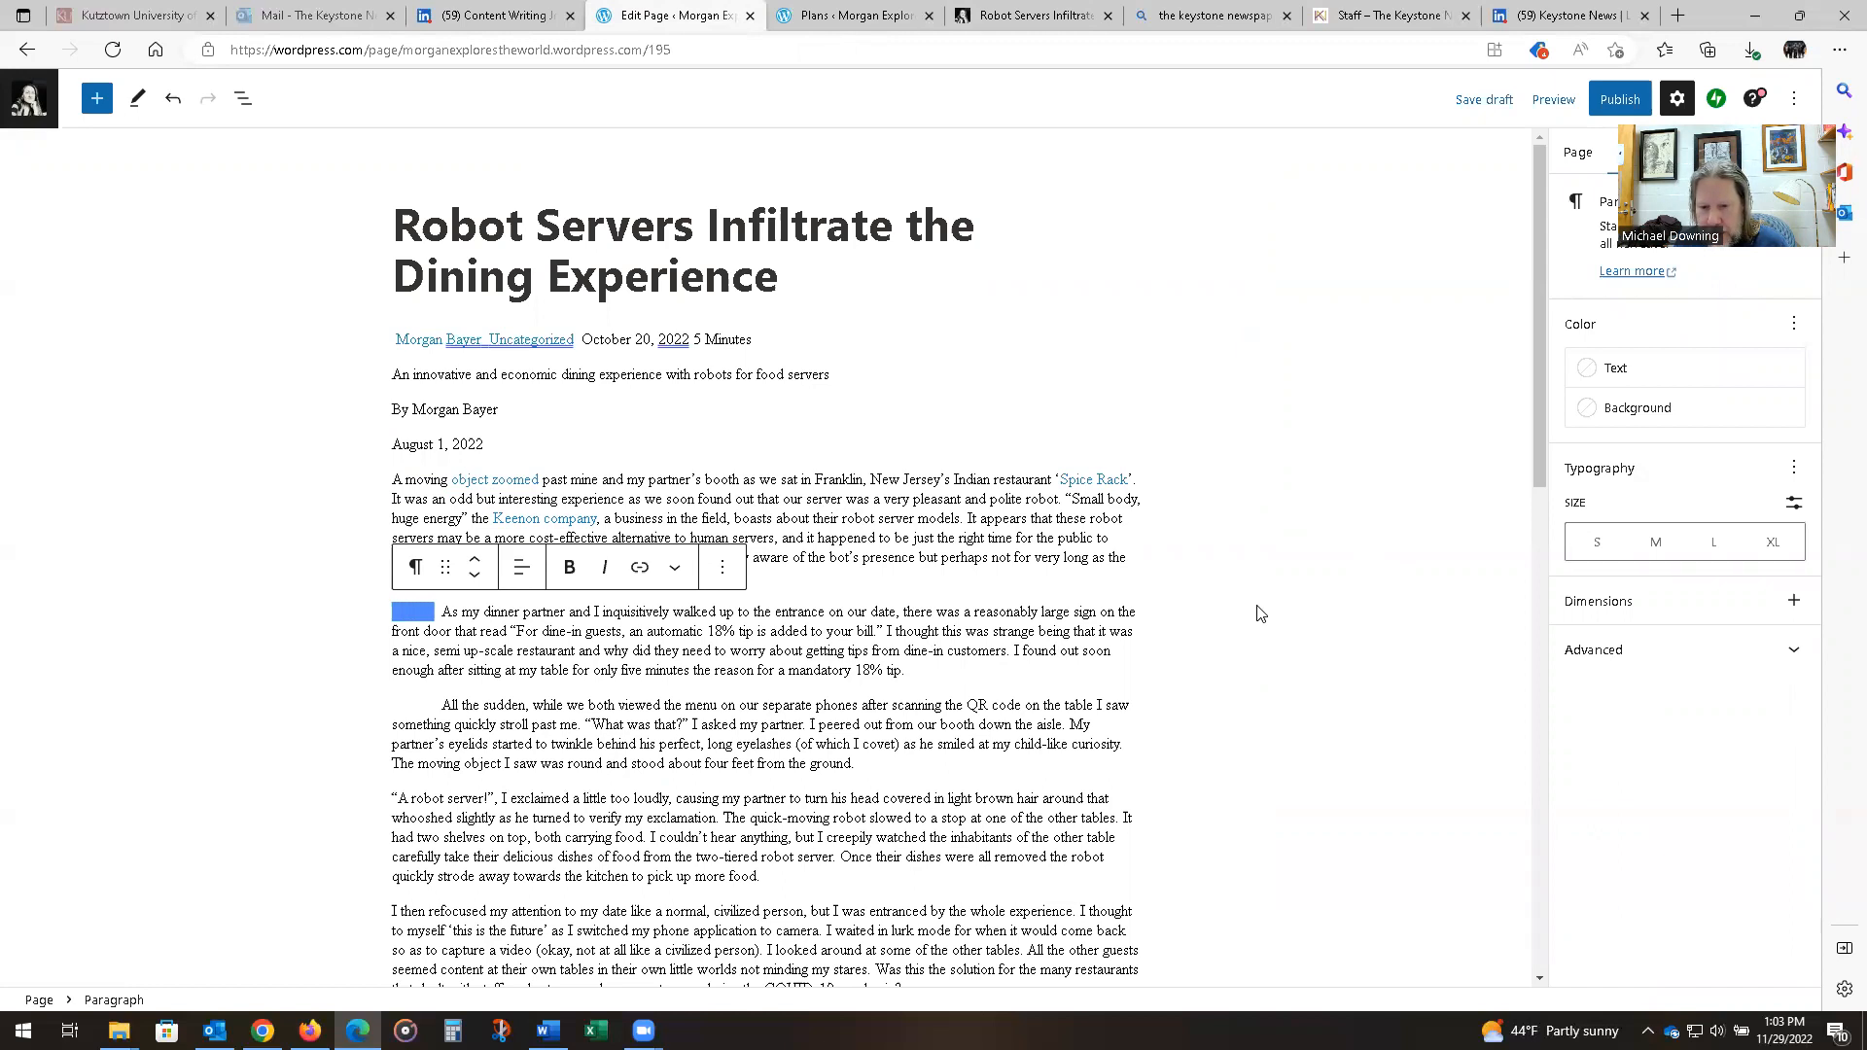
pyautogui.press('BackSpace')
pyautogui.scroll(-1, 1264, 608)
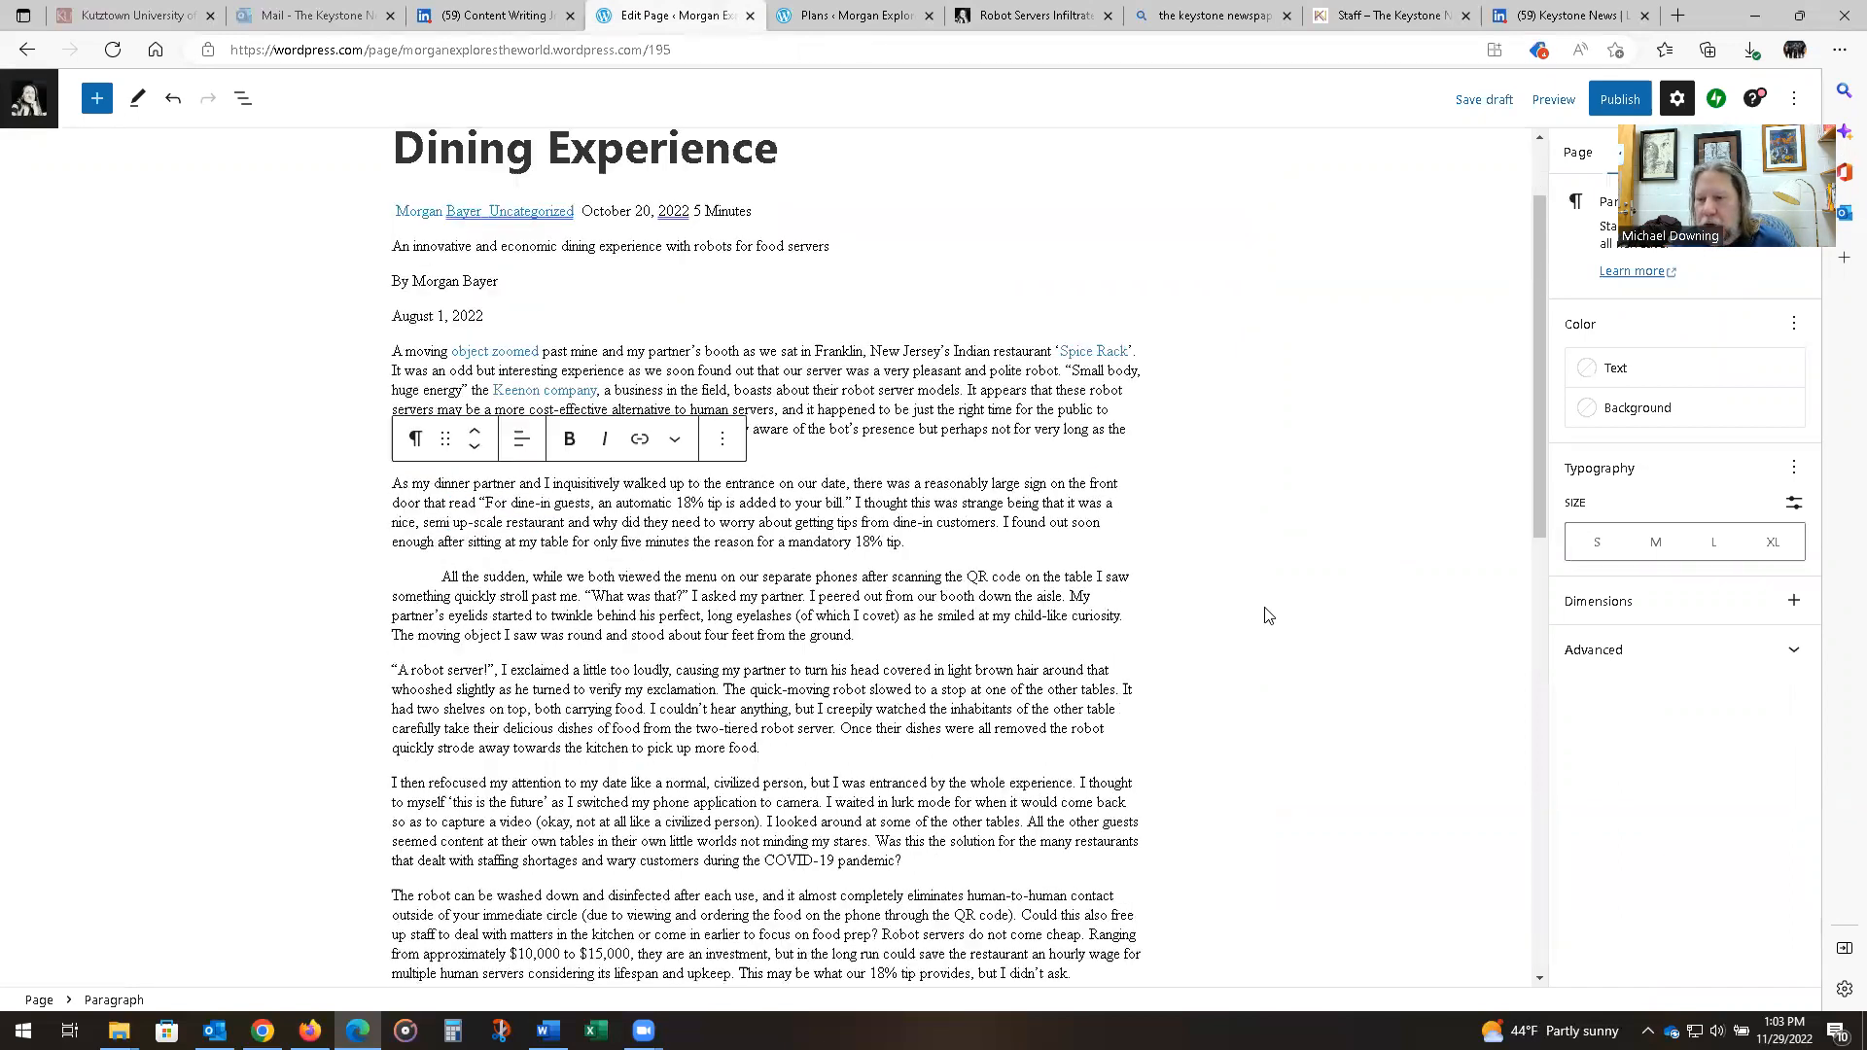
pyautogui.click(1254, 588)
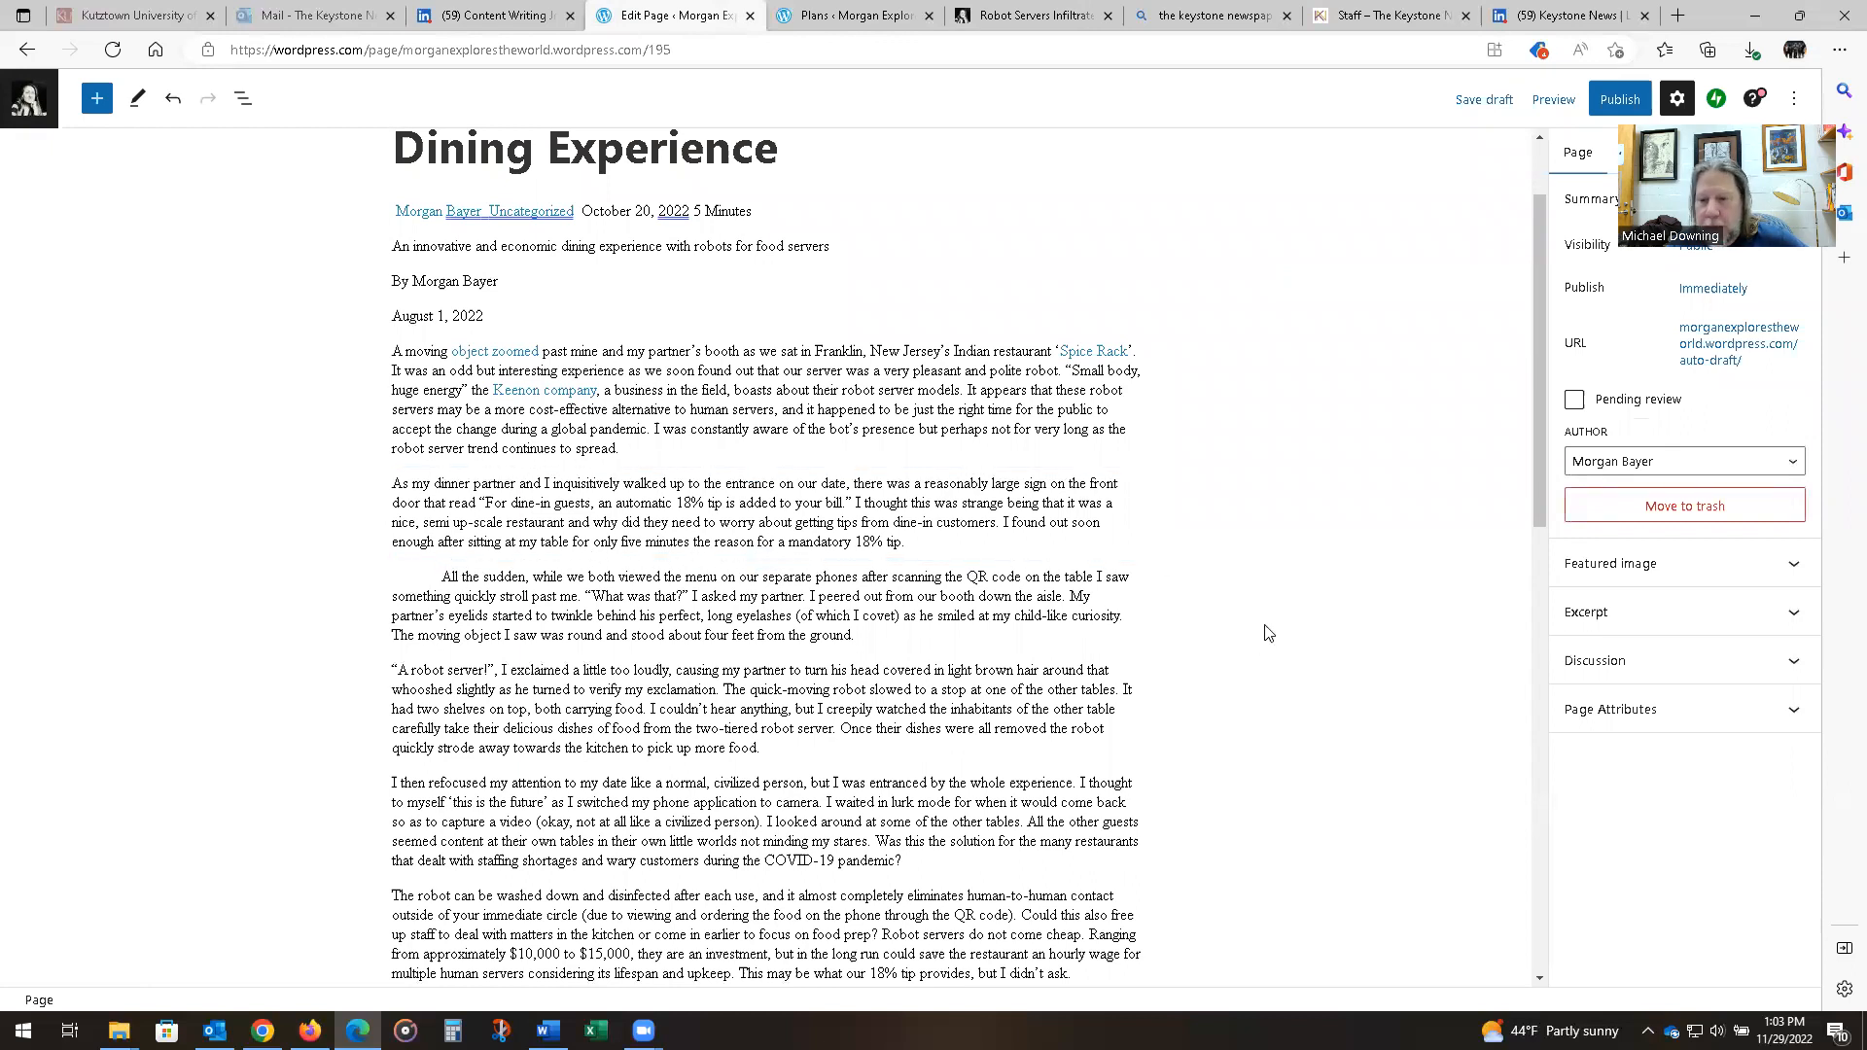
pyautogui.scroll(1, 1267, 633)
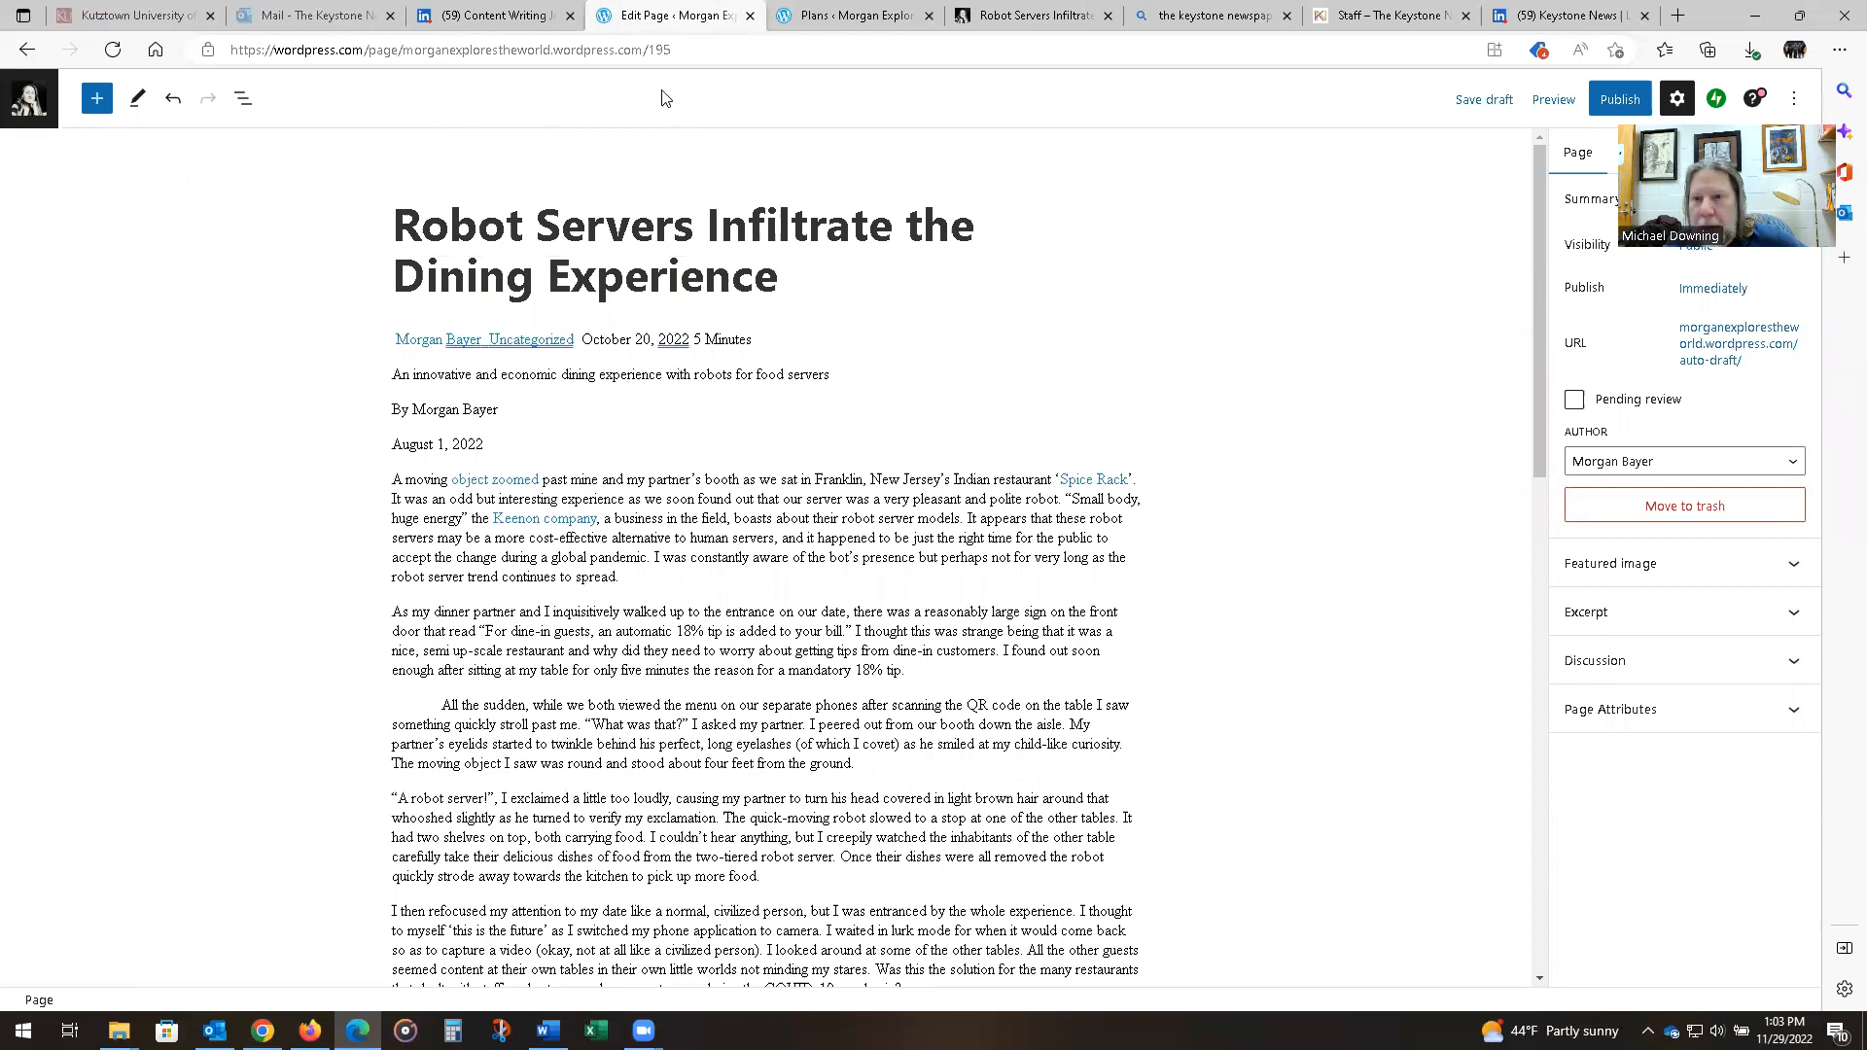
# - Highlight the number ending the draft page's web address, and return to the published robot servers article
pyautogui.moveTo(681, 50); pyautogui.dragTo(647, 50)
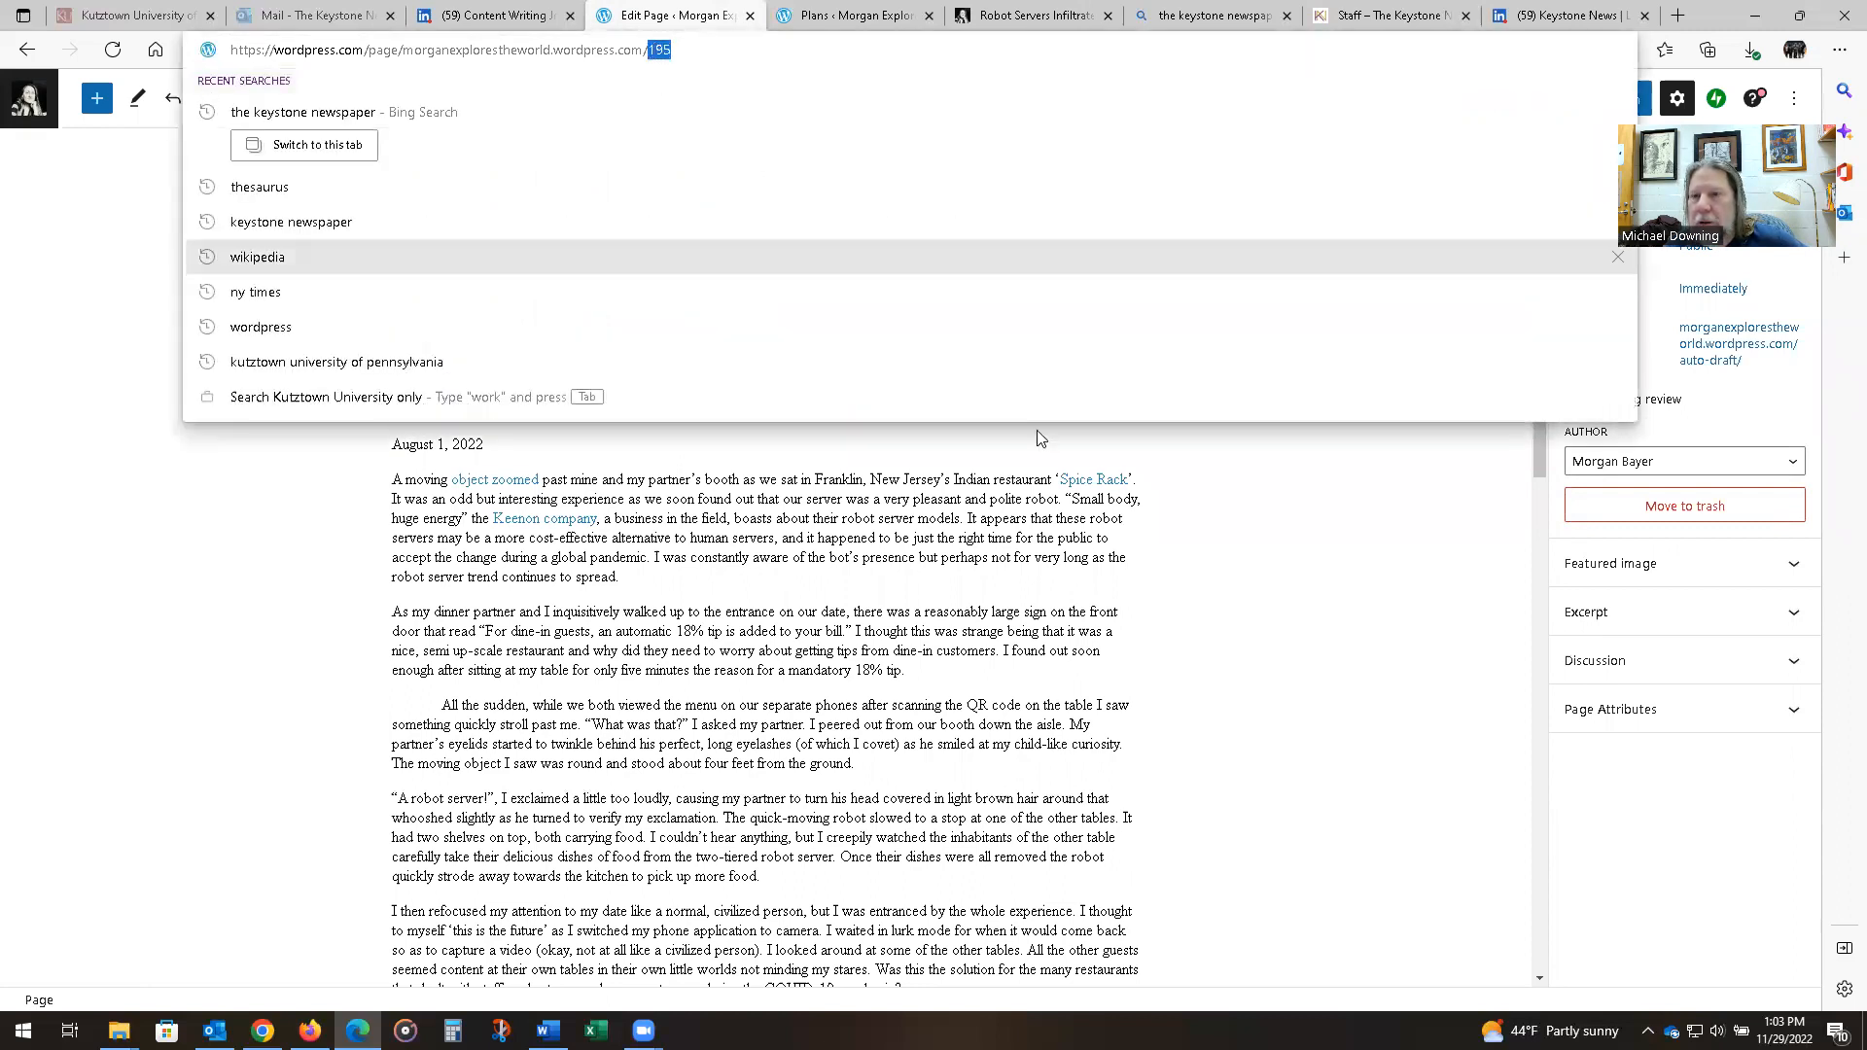
pyautogui.click(1291, 573)
pyautogui.click(1060, 16)
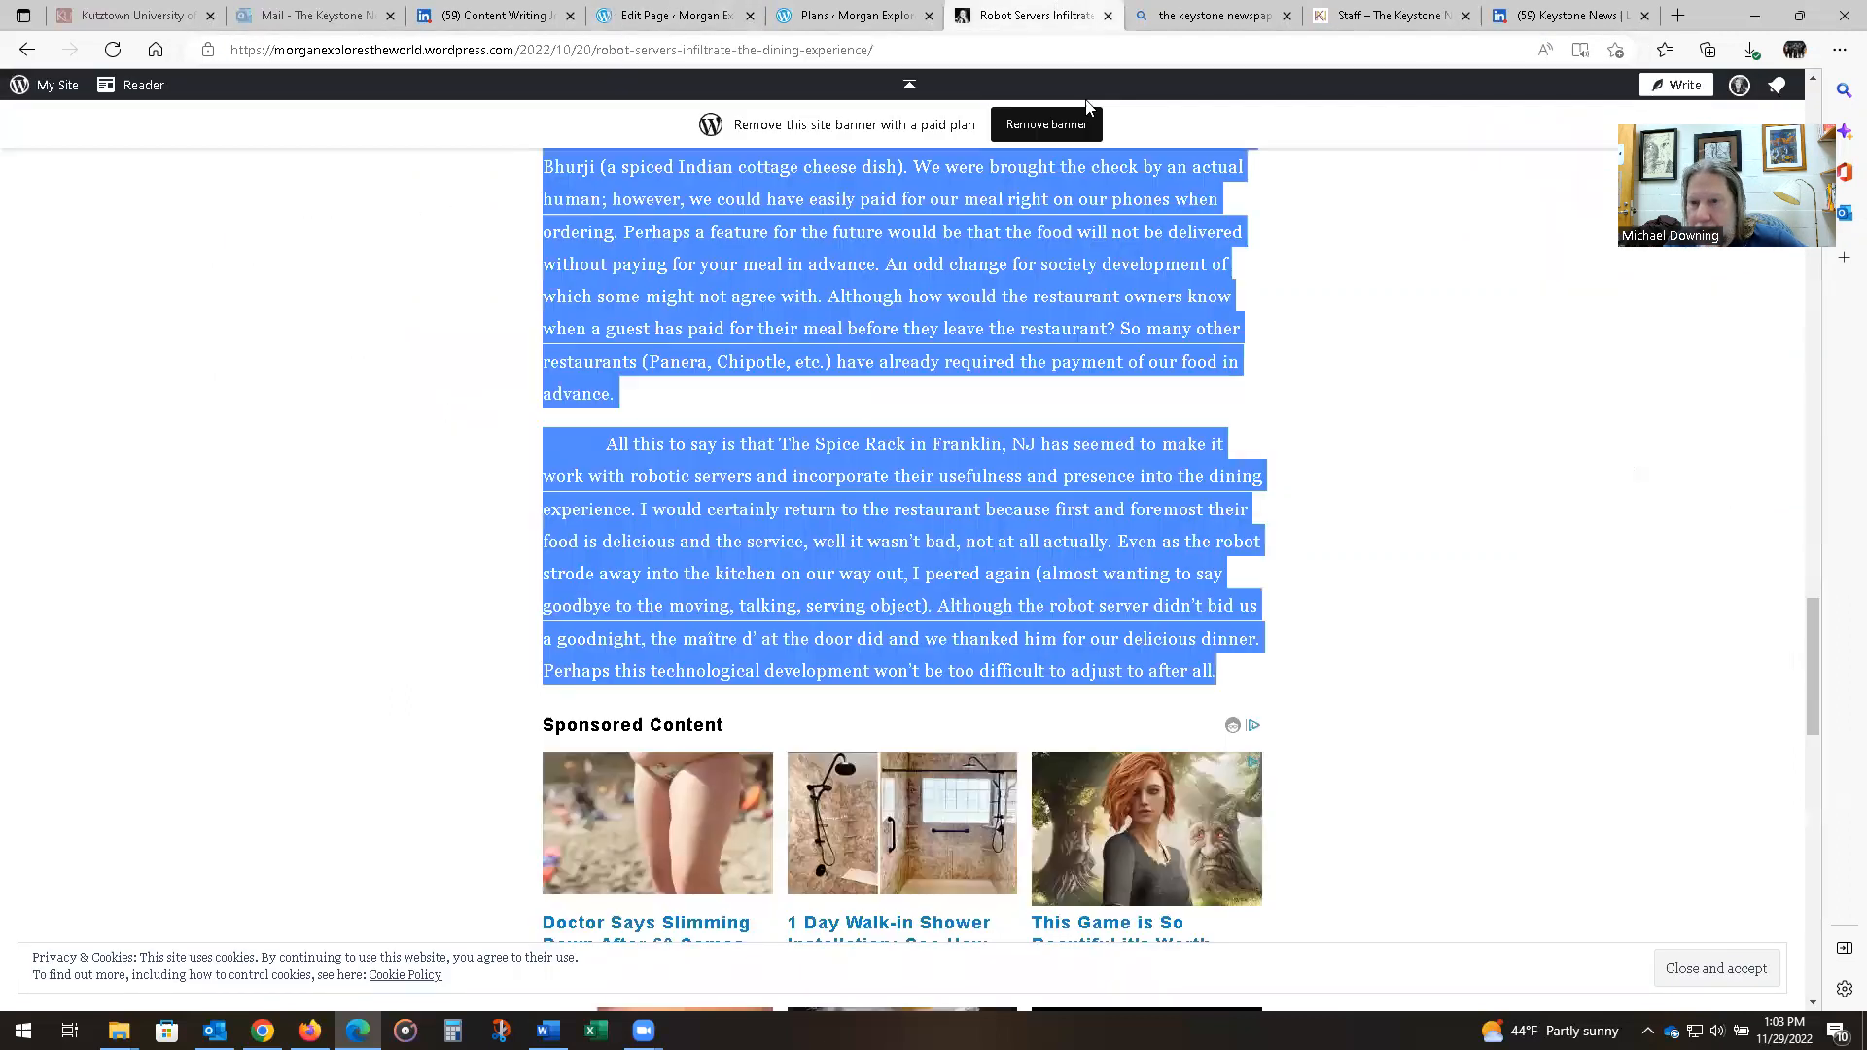
# - Look back through the published robot servers article and highlight its web address
pyautogui.scroll(3, 1342, 545)
pyautogui.scroll(2, 652, 136)
pyautogui.click(653, 54)
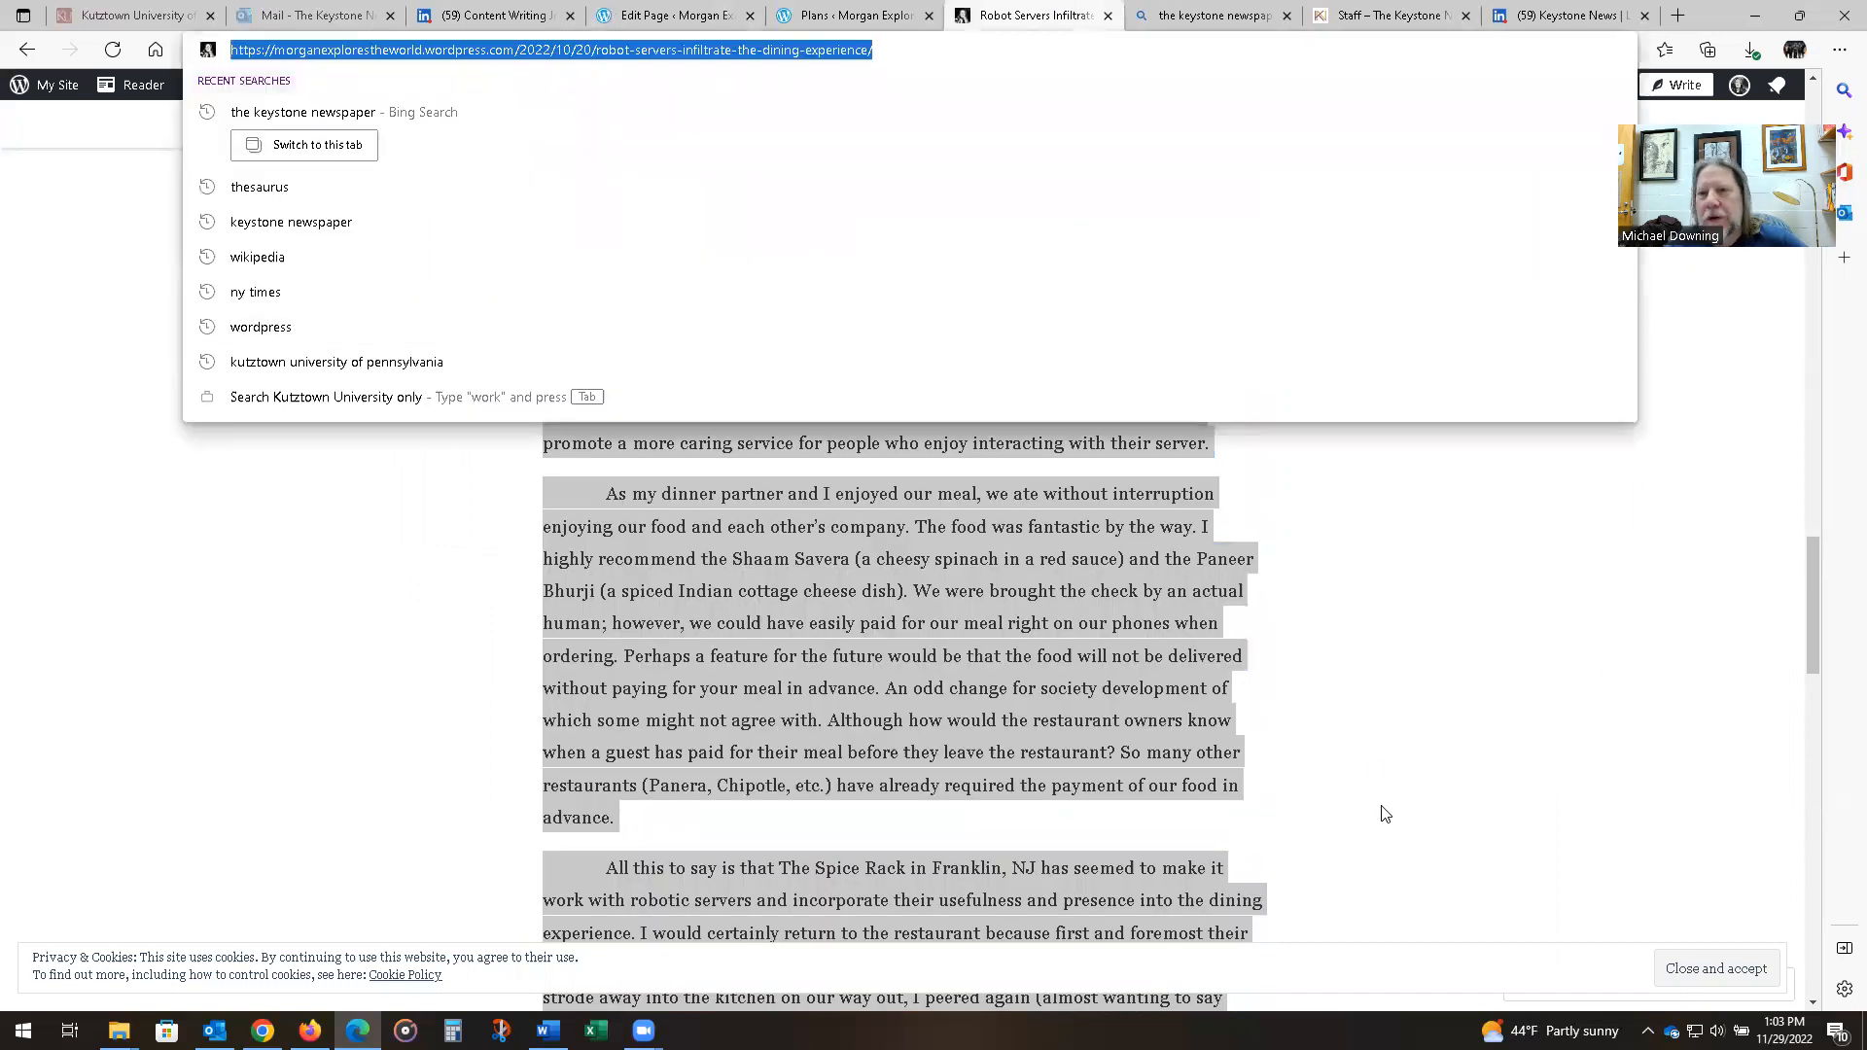
# - In the draft robot servers page's attributes, set the parent page to Magazine
pyautogui.click(699, 8)
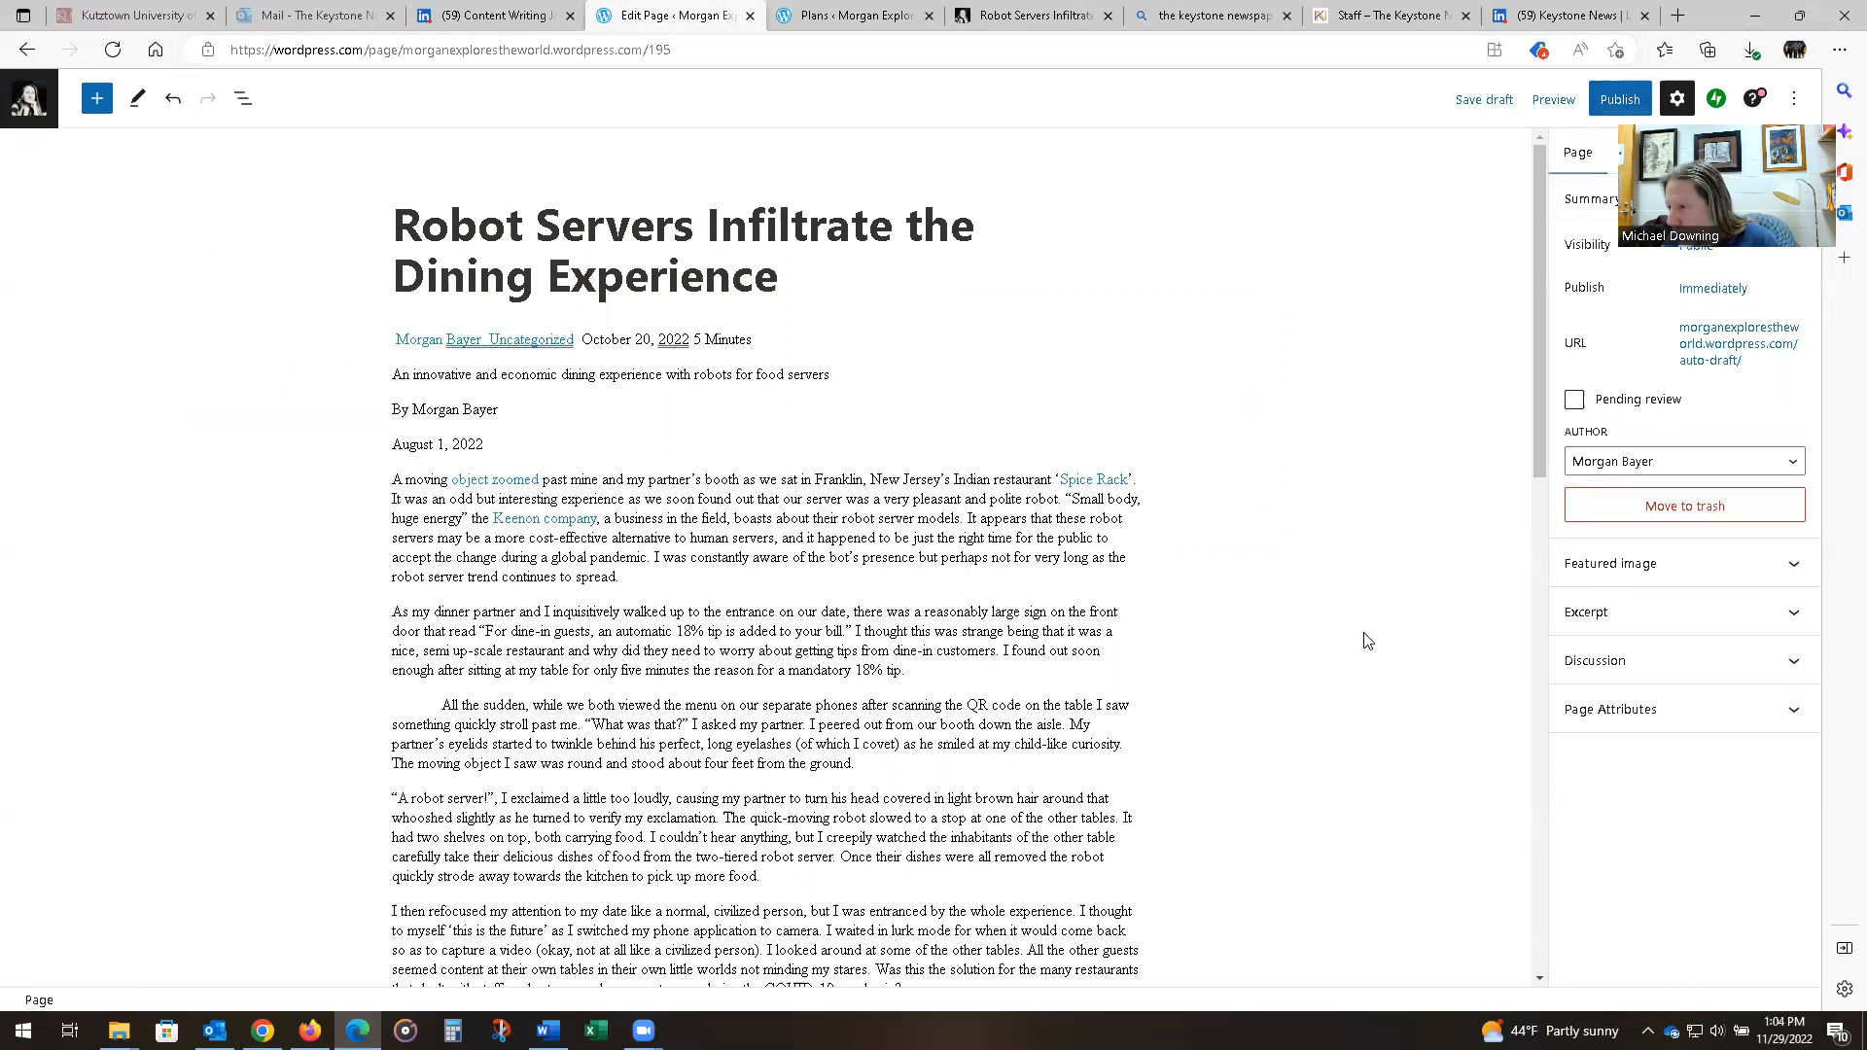
pyautogui.click(1793, 709)
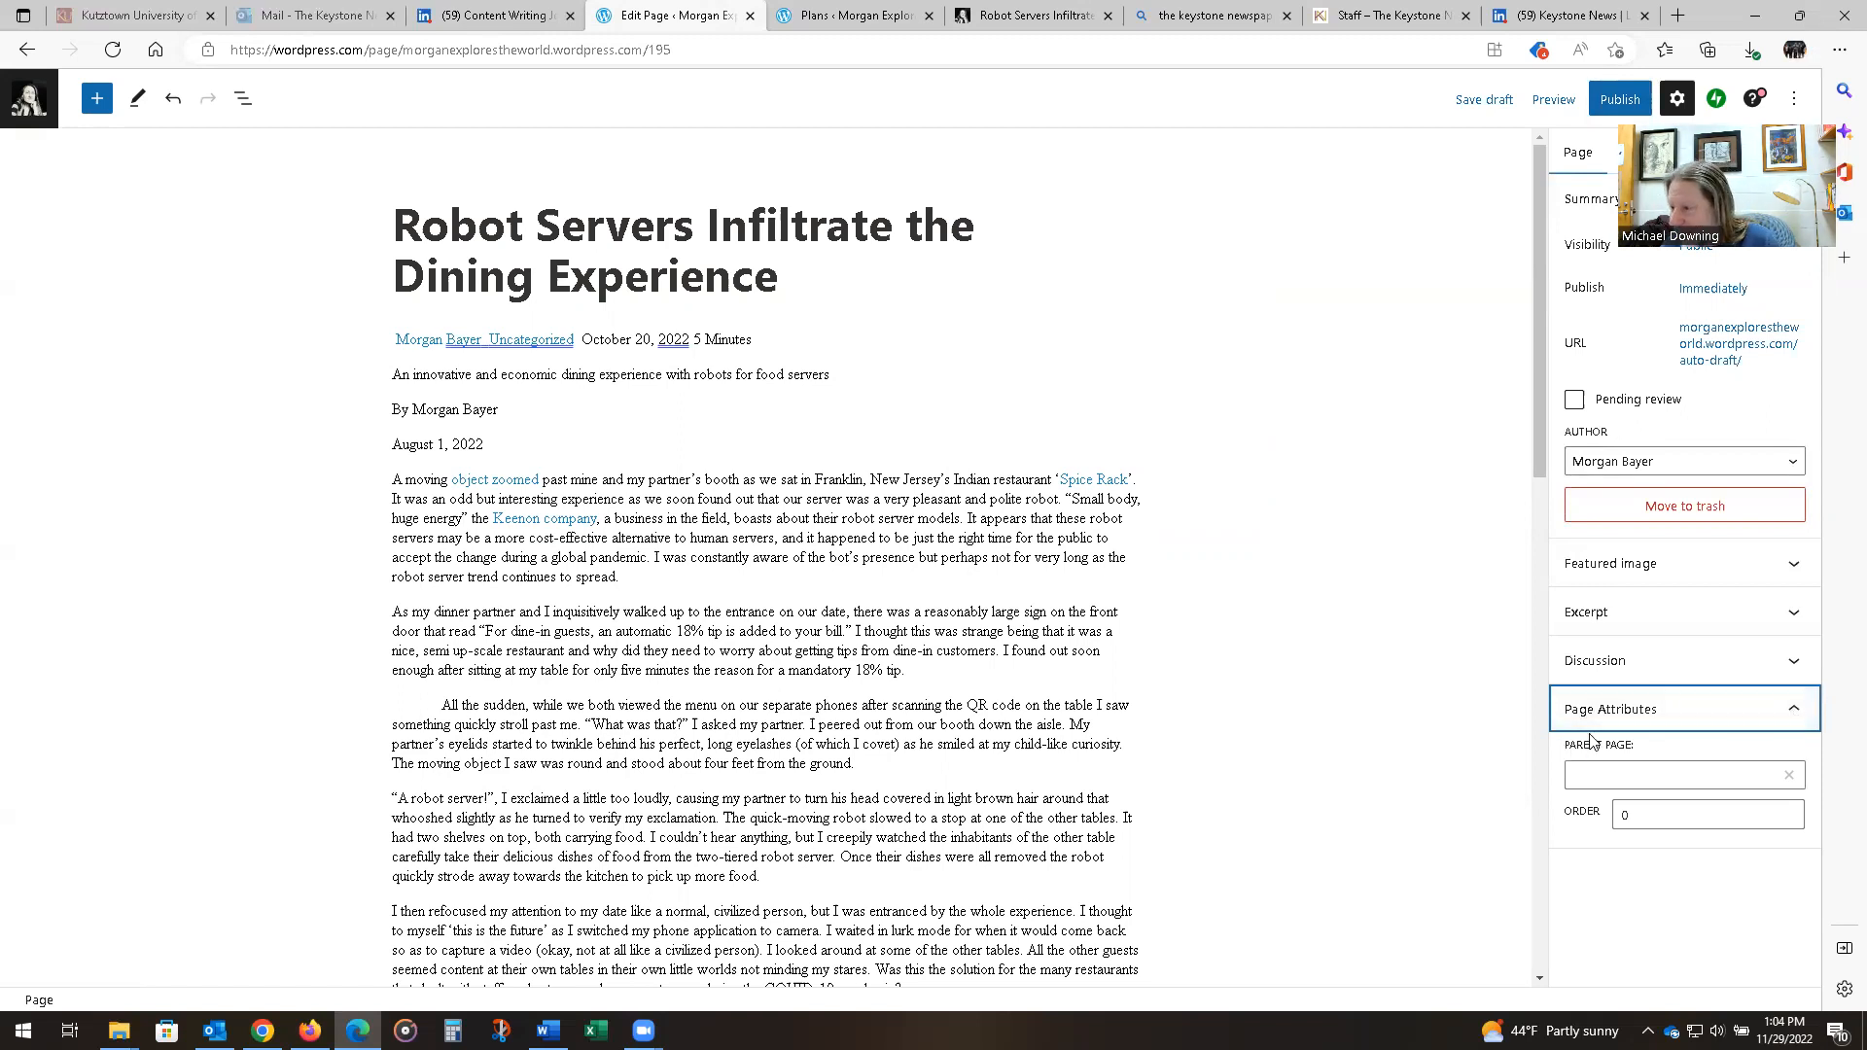
pyautogui.click(1629, 774)
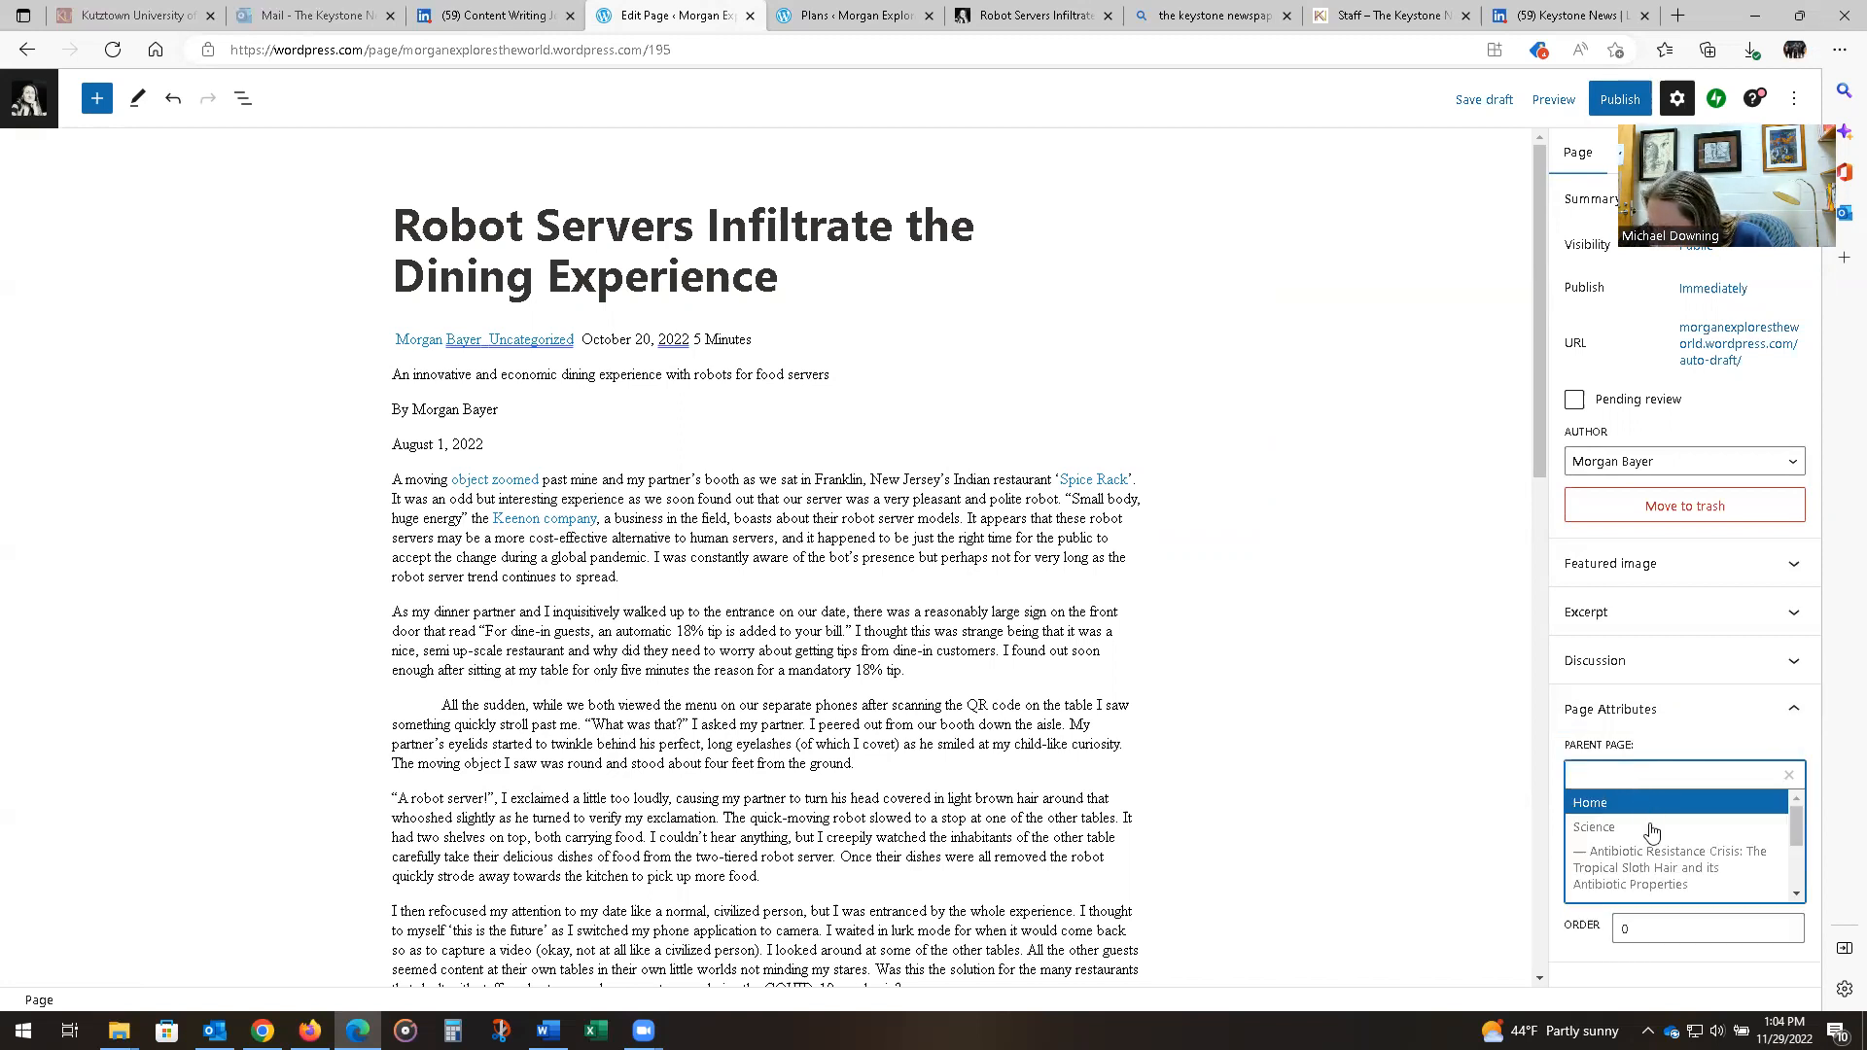
pyautogui.scroll(-3, 1669, 856)
pyautogui.press('Up')
pyautogui.press('Up')
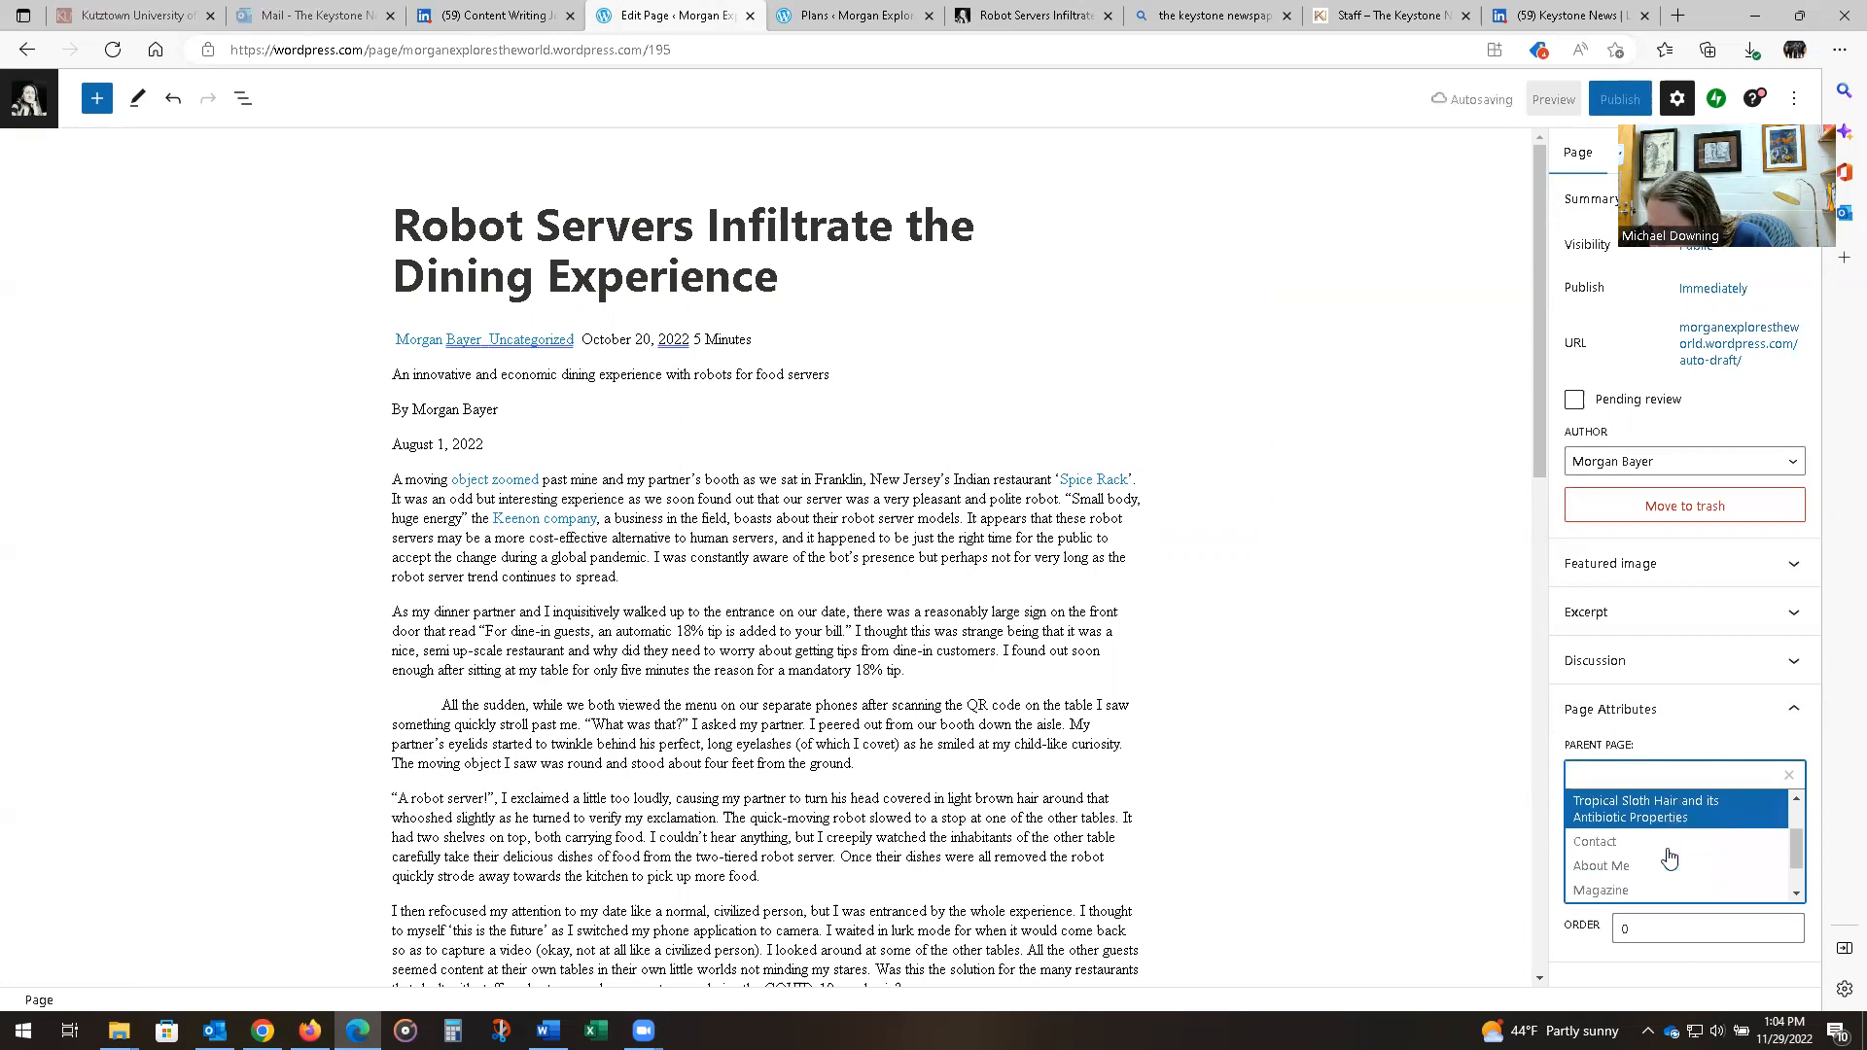
pyautogui.click(1797, 895)
pyautogui.click(1798, 895)
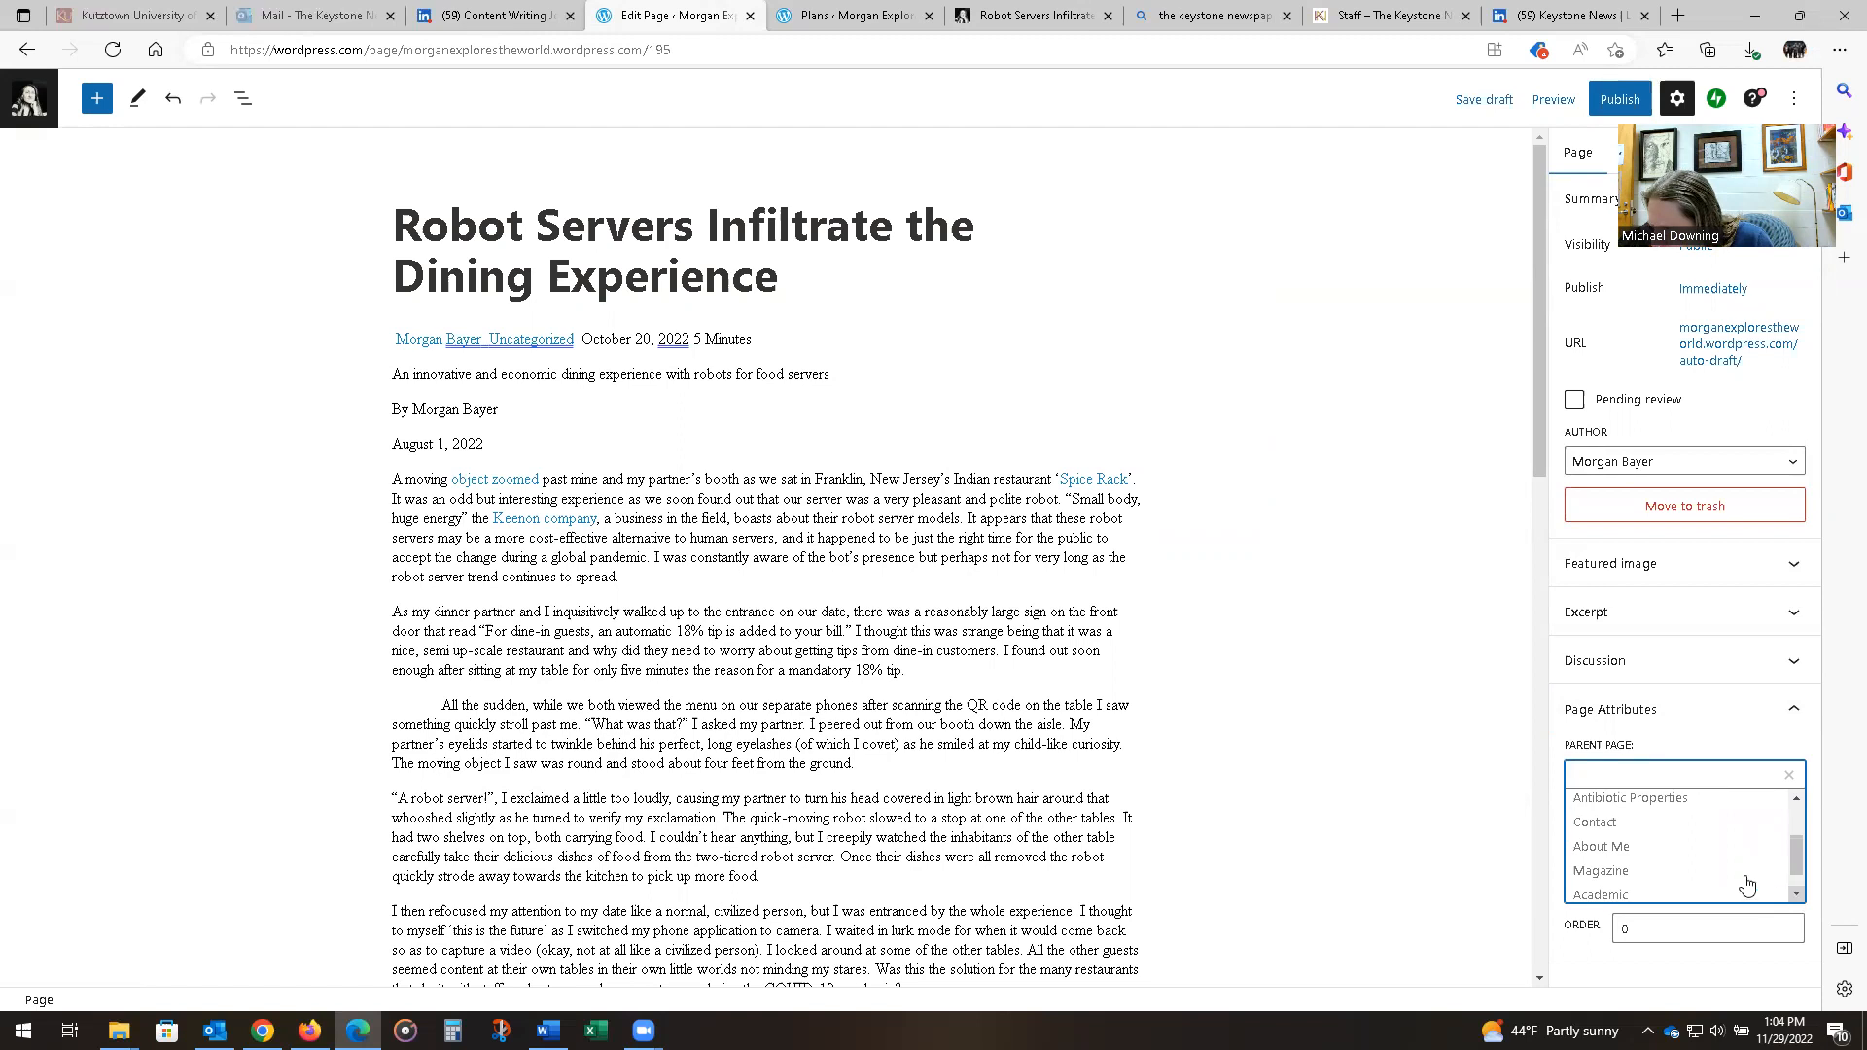
pyautogui.click(1703, 870)
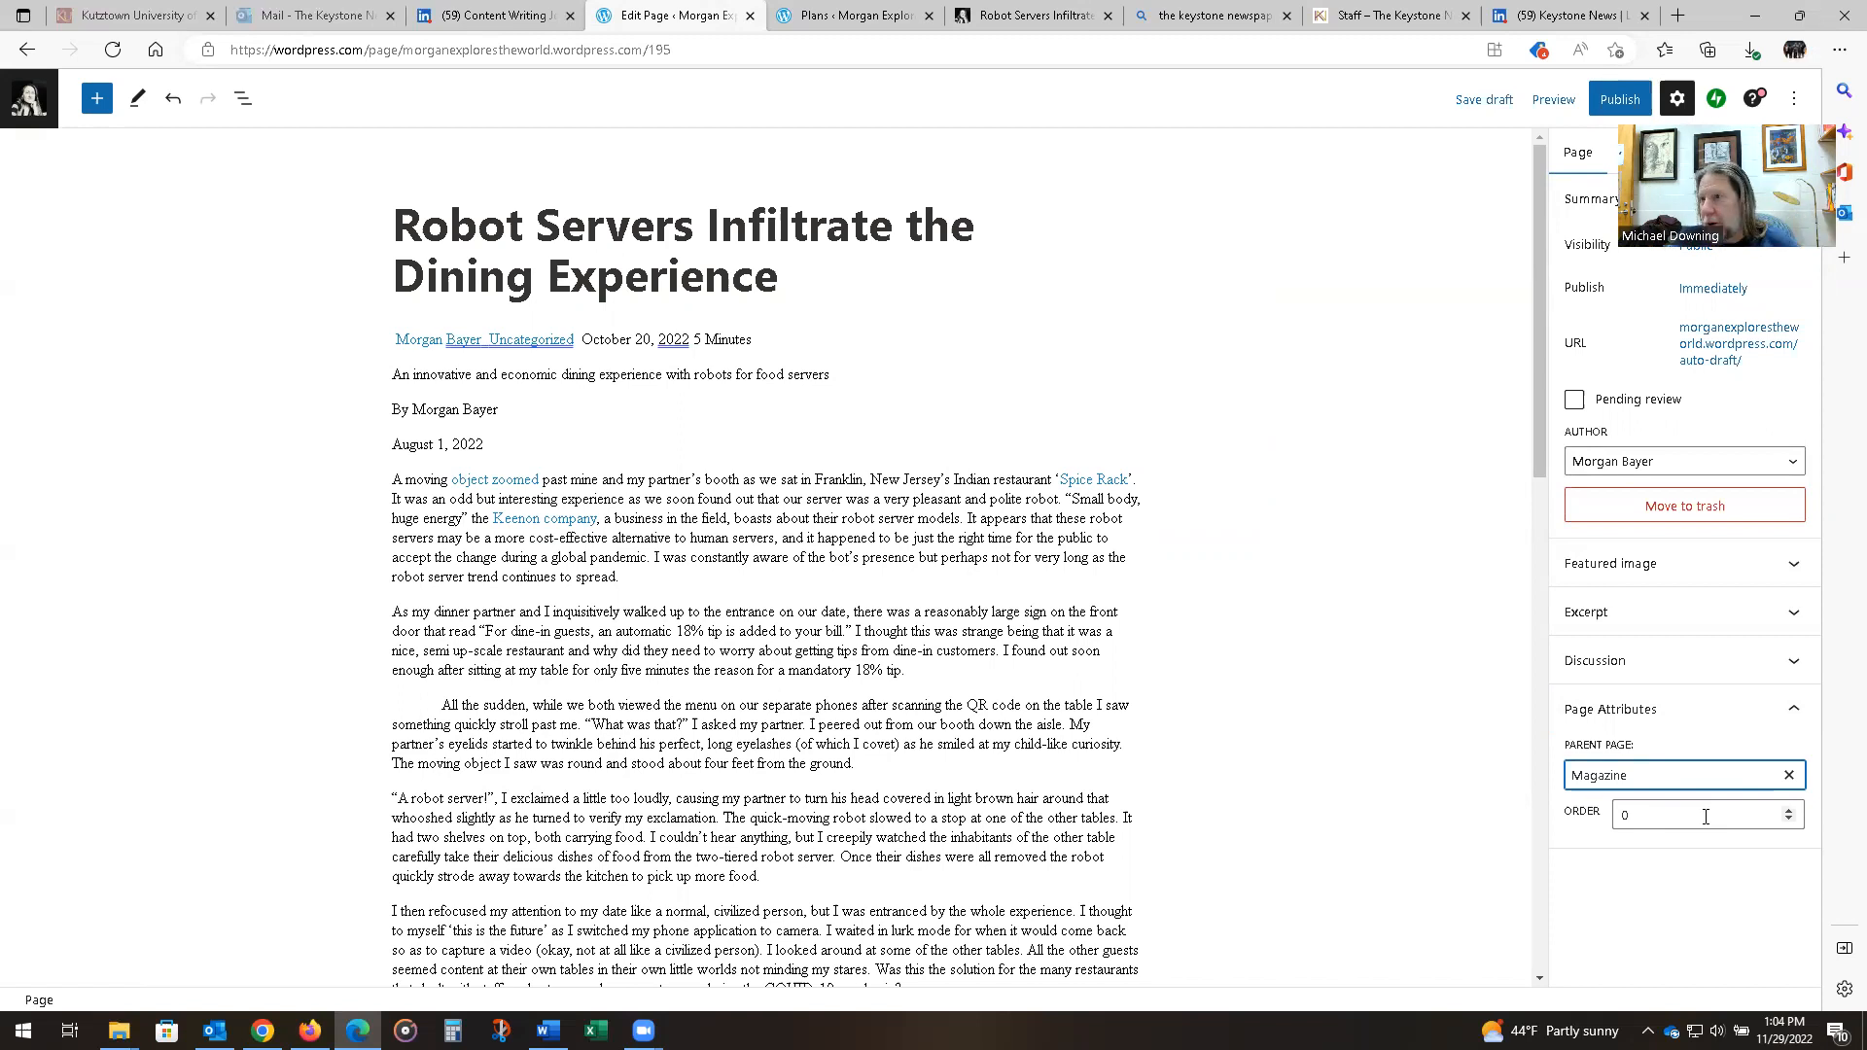
# - View the navigation menu on the Keystone Newspaper staff page as an example of categories and sub-pages
pyautogui.click(1357, 10)
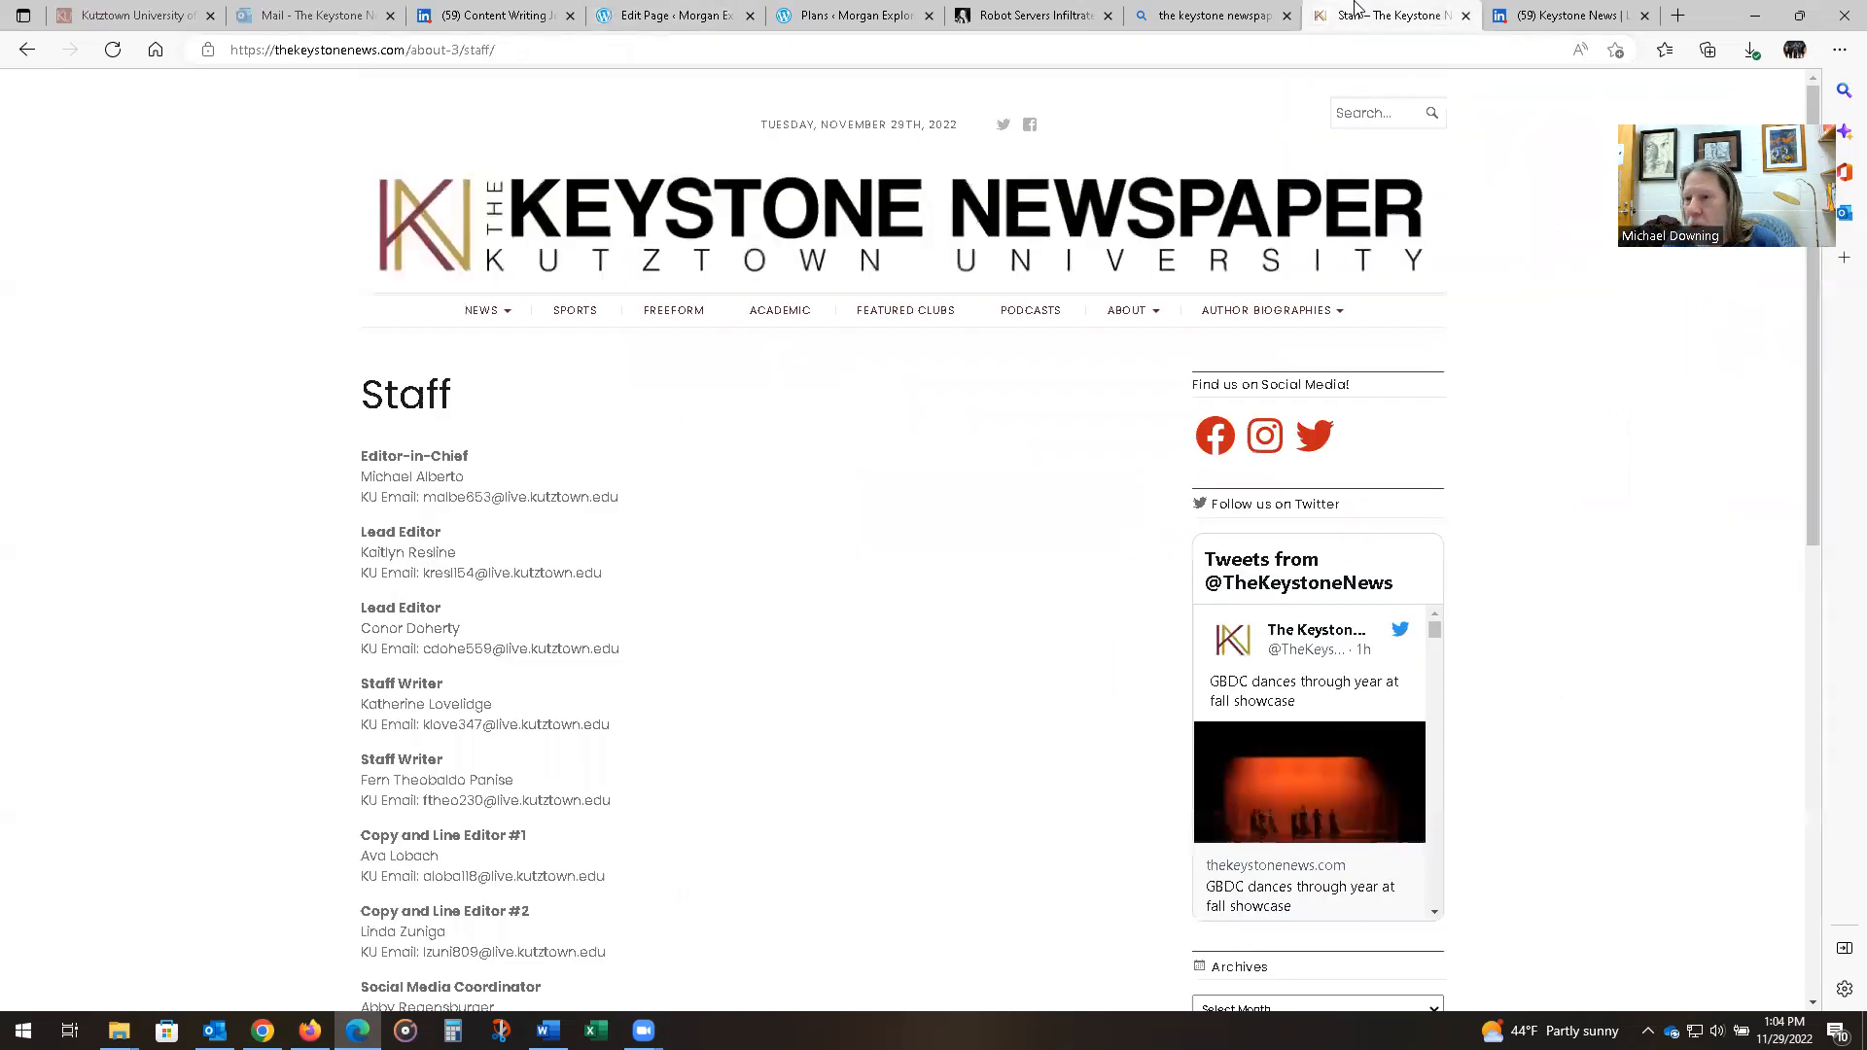
pyautogui.moveTo(1244, 312)
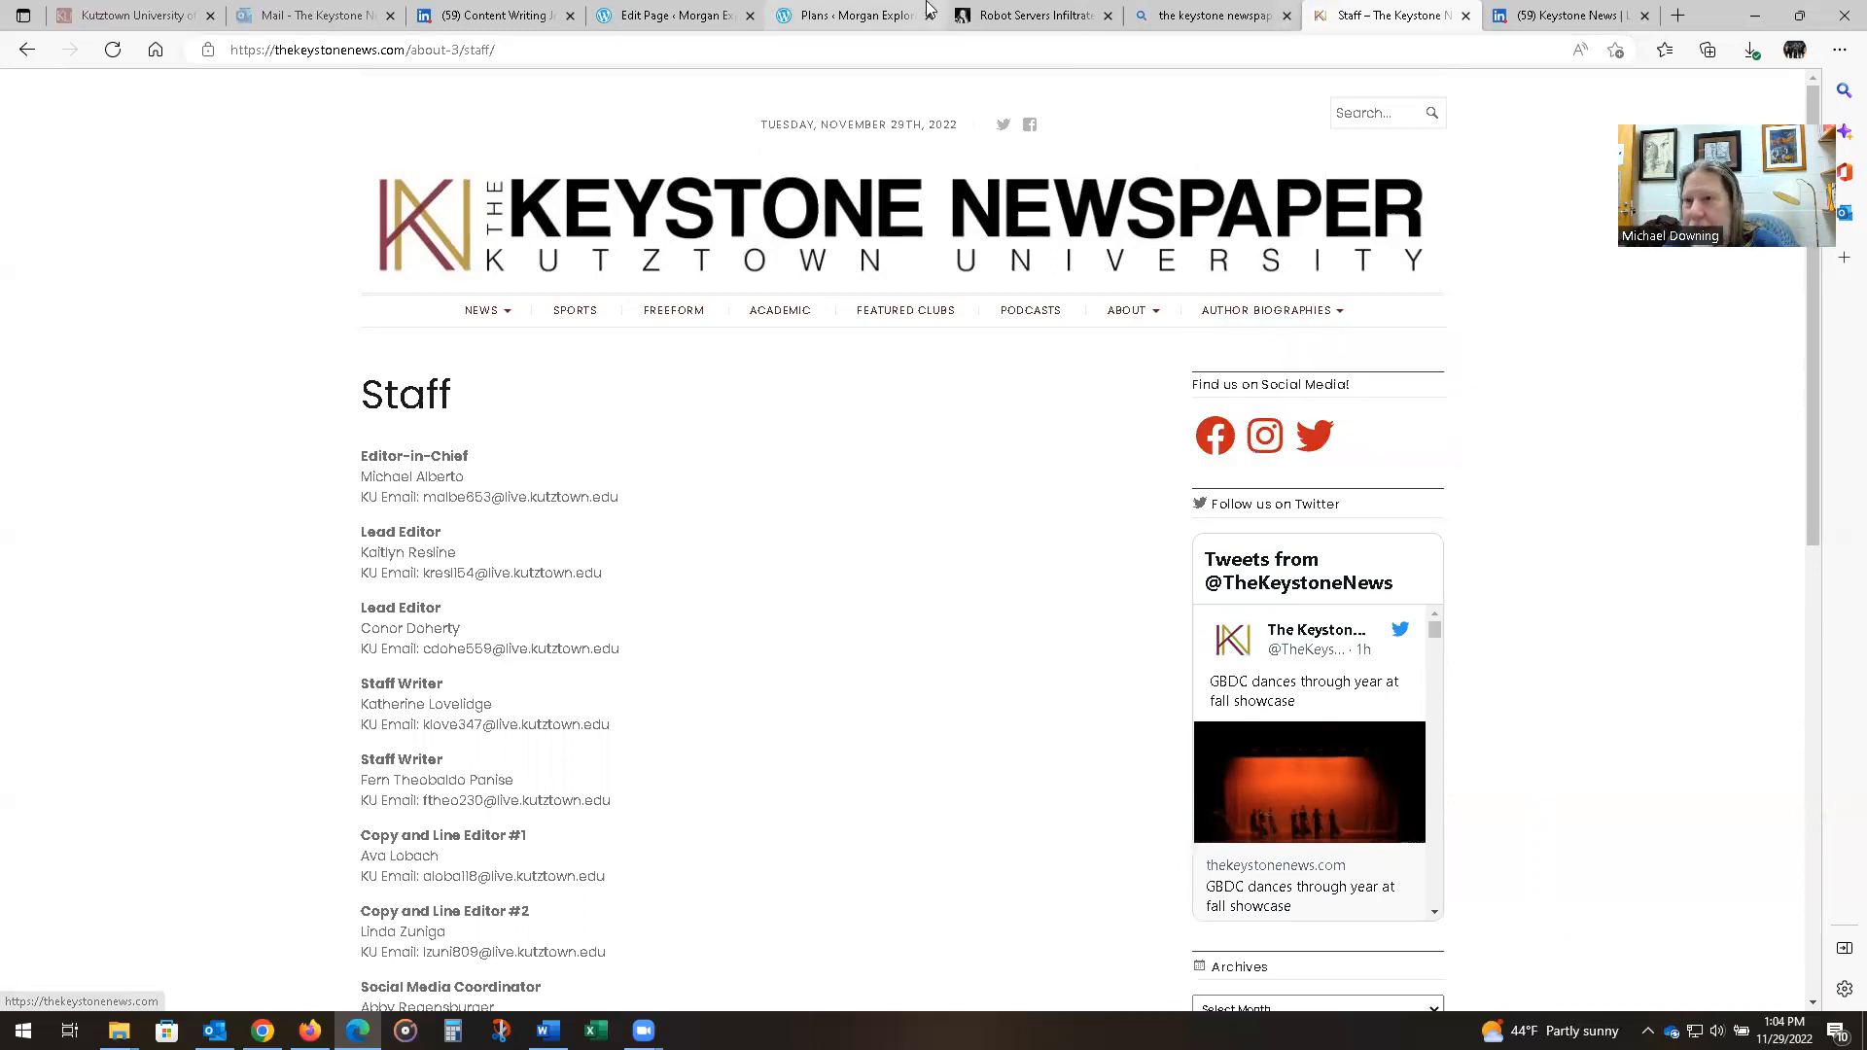
# - Return to the robot servers draft, show its Discussion settings and bring up the pre-publish checks
pyautogui.click(678, 12)
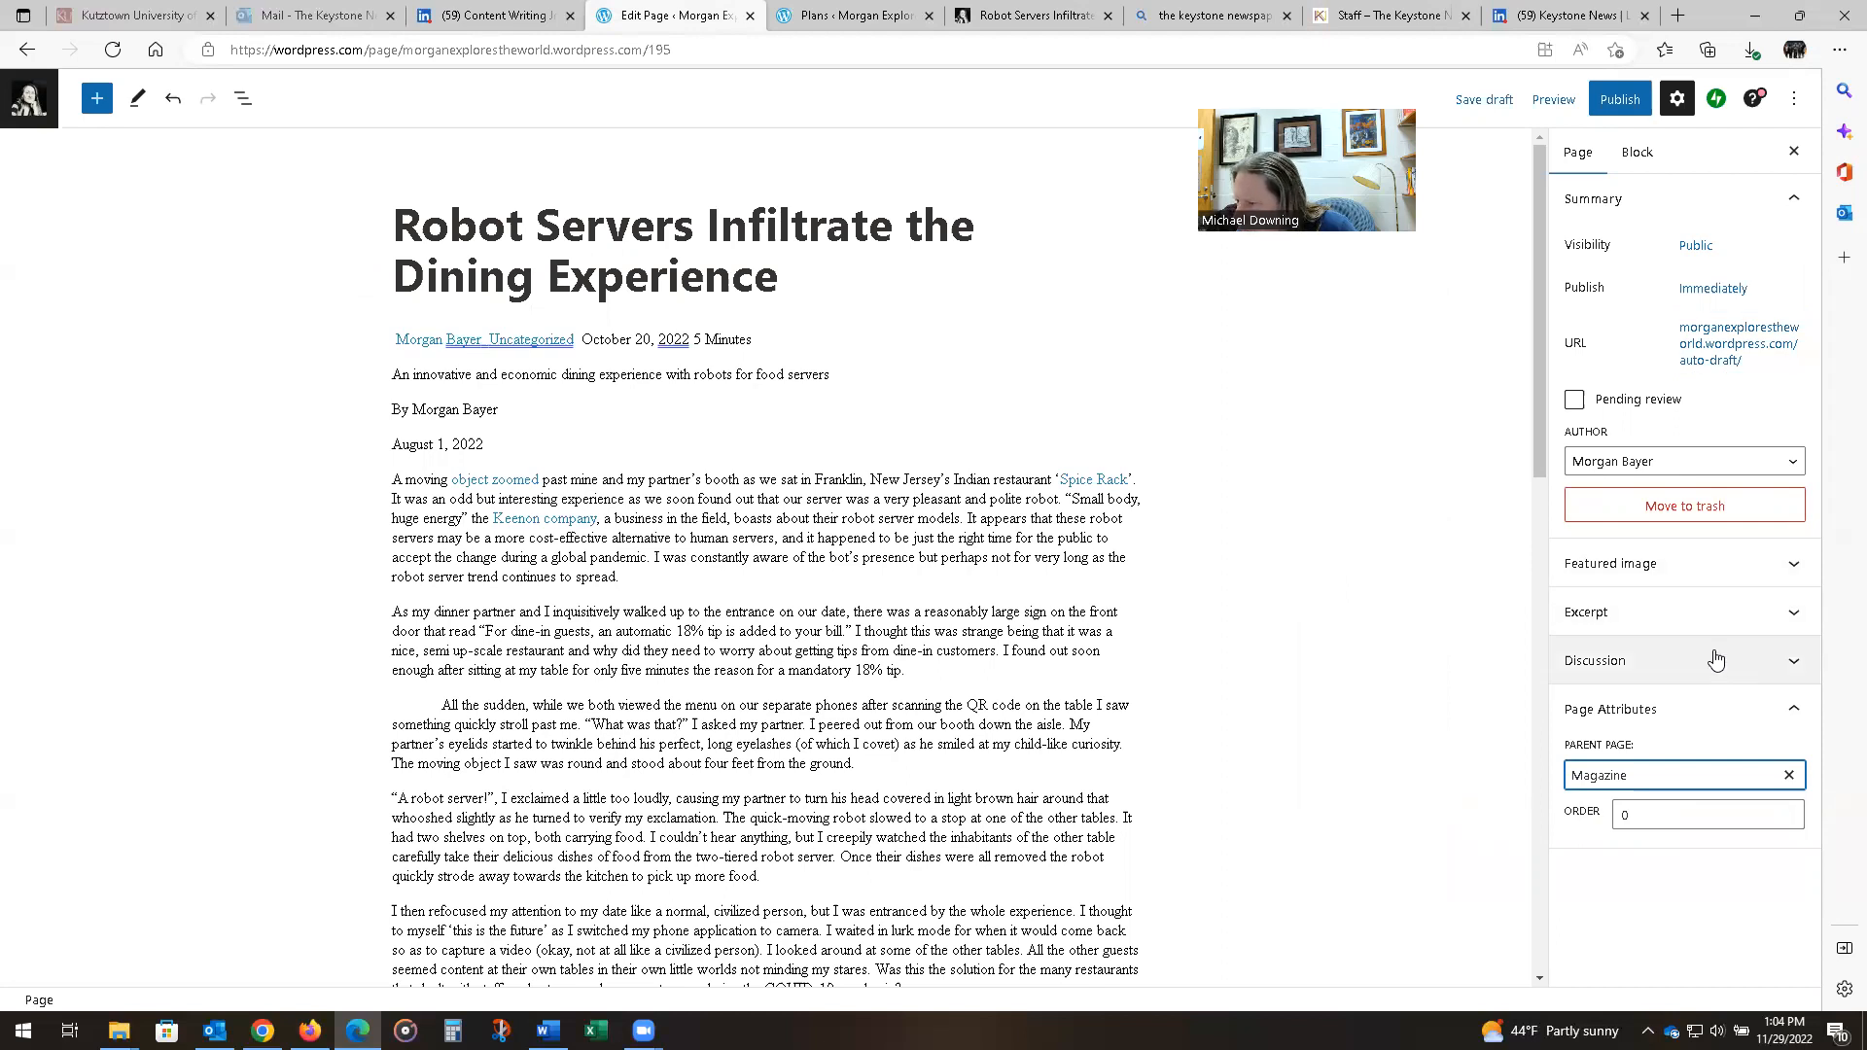
pyautogui.click(1782, 666)
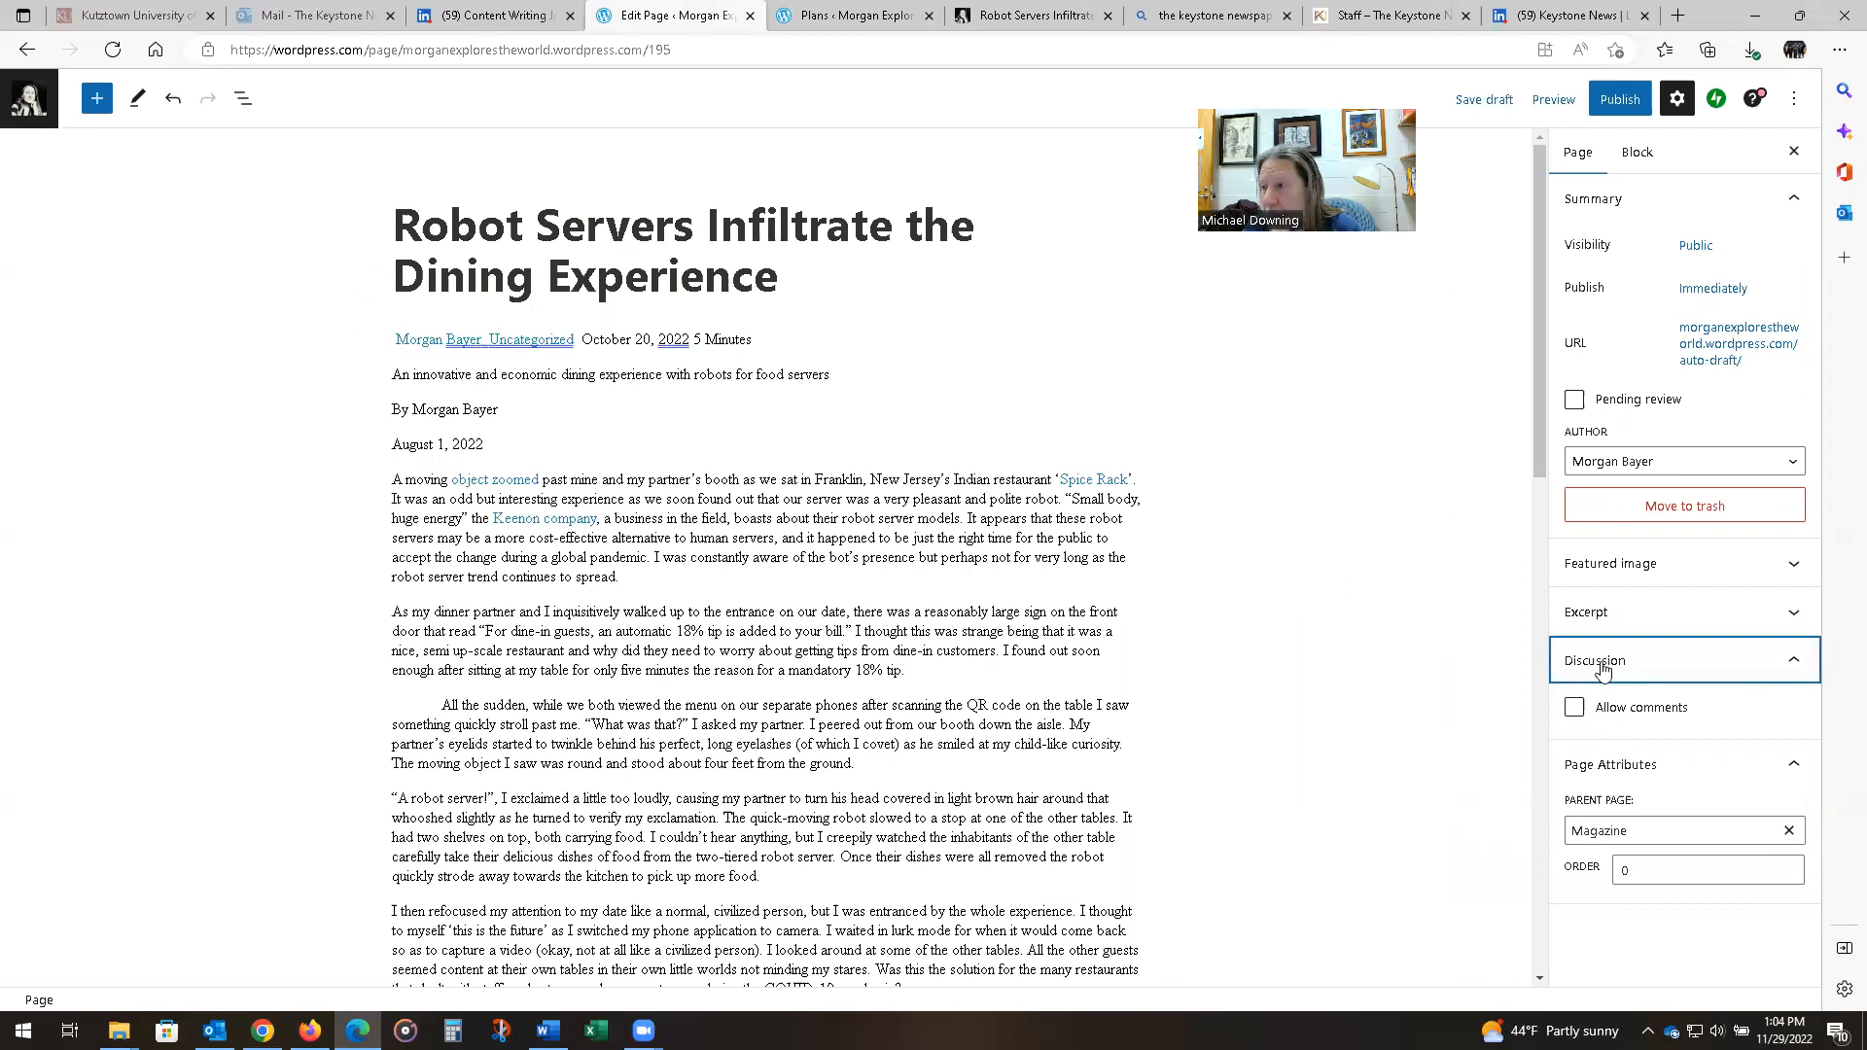
pyautogui.click(1619, 100)
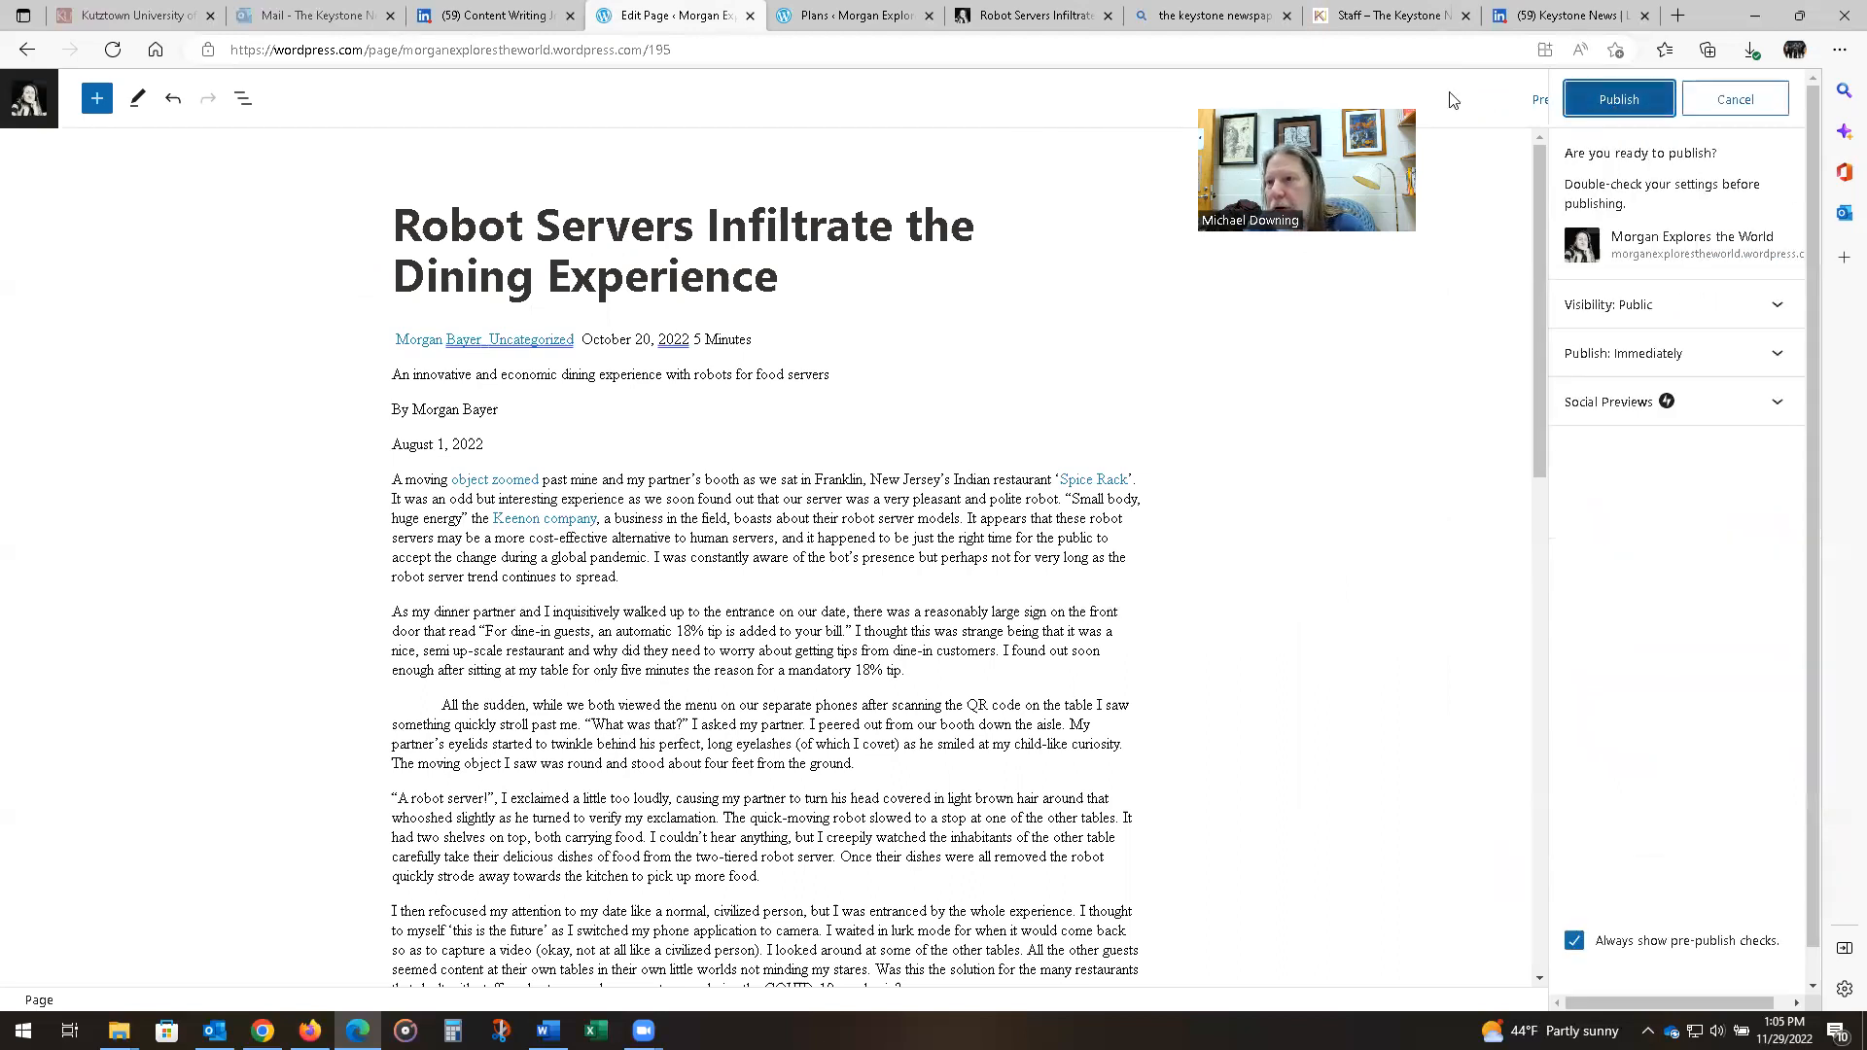
# - Browse the posts on the blog's home page, open the robot servers post and highlight its web address
pyautogui.click(1036, 16)
pyautogui.scroll(20, 1430, 630)
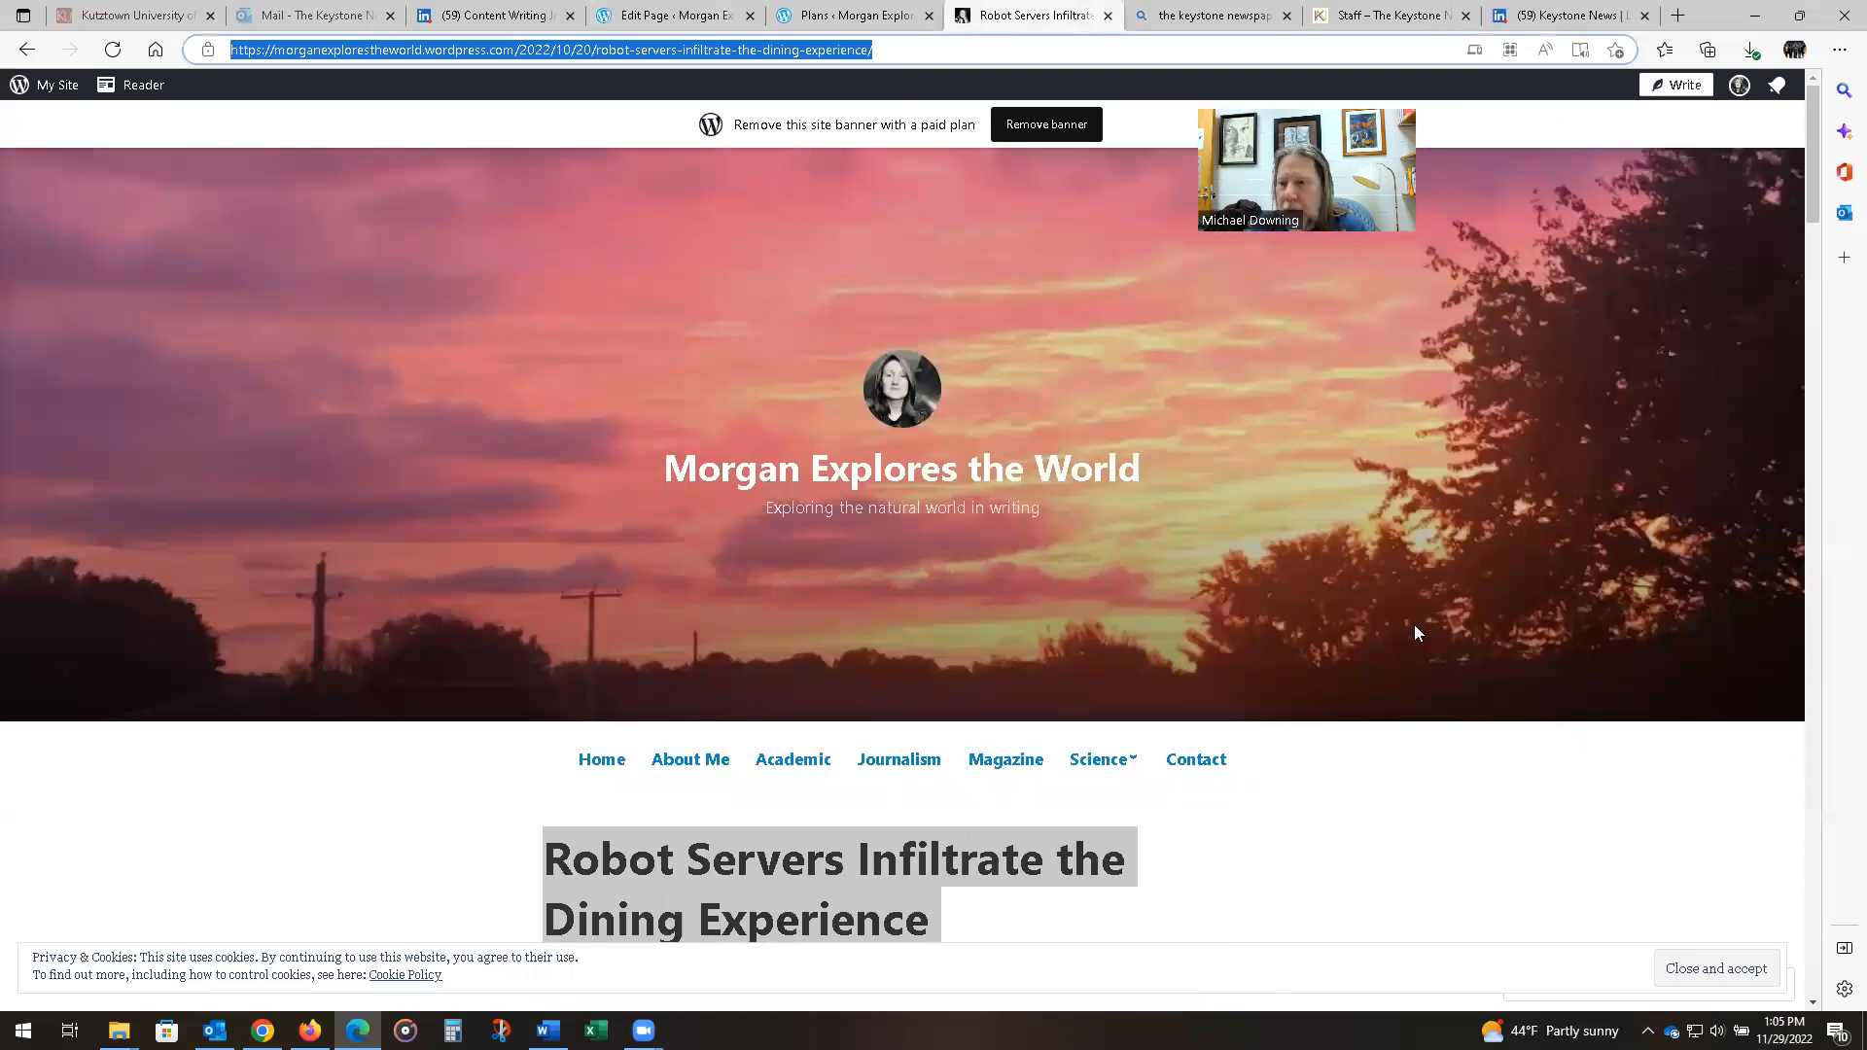
pyautogui.click(970, 475)
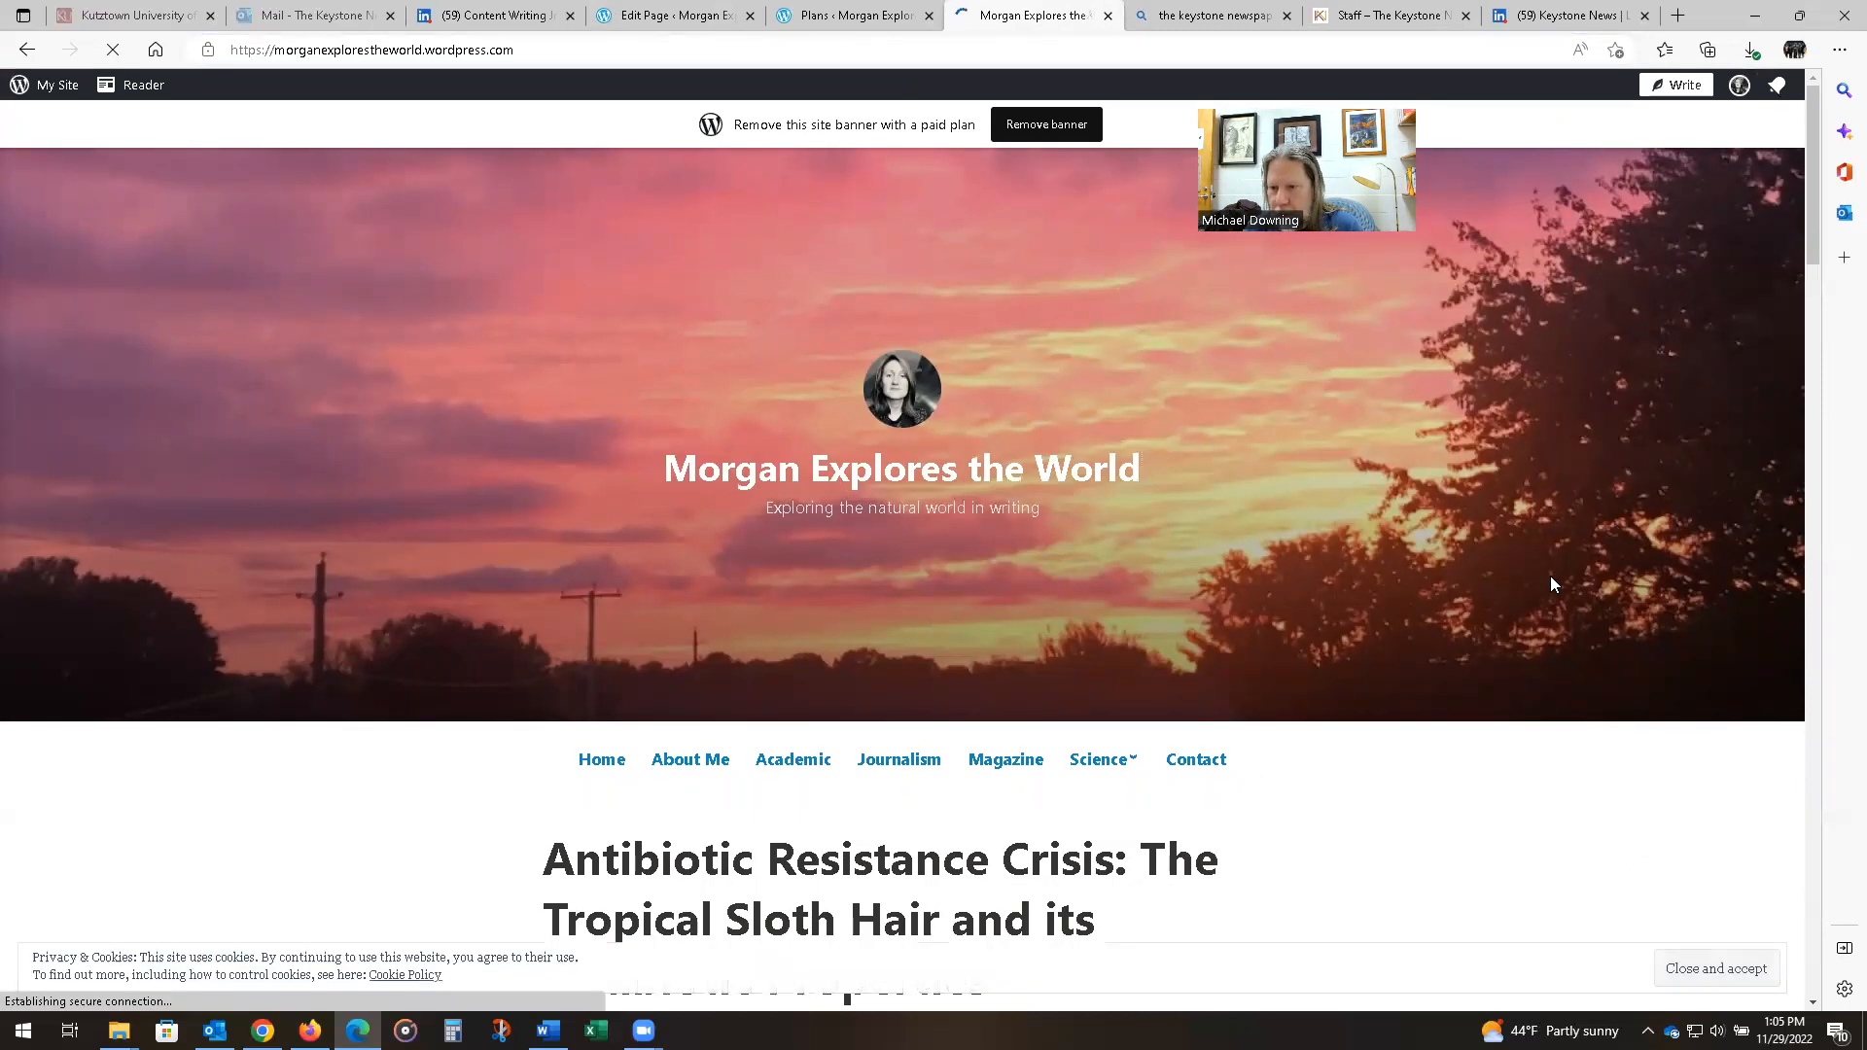
pyautogui.scroll(-1, 1550, 576)
pyautogui.scroll(-3, 1553, 583)
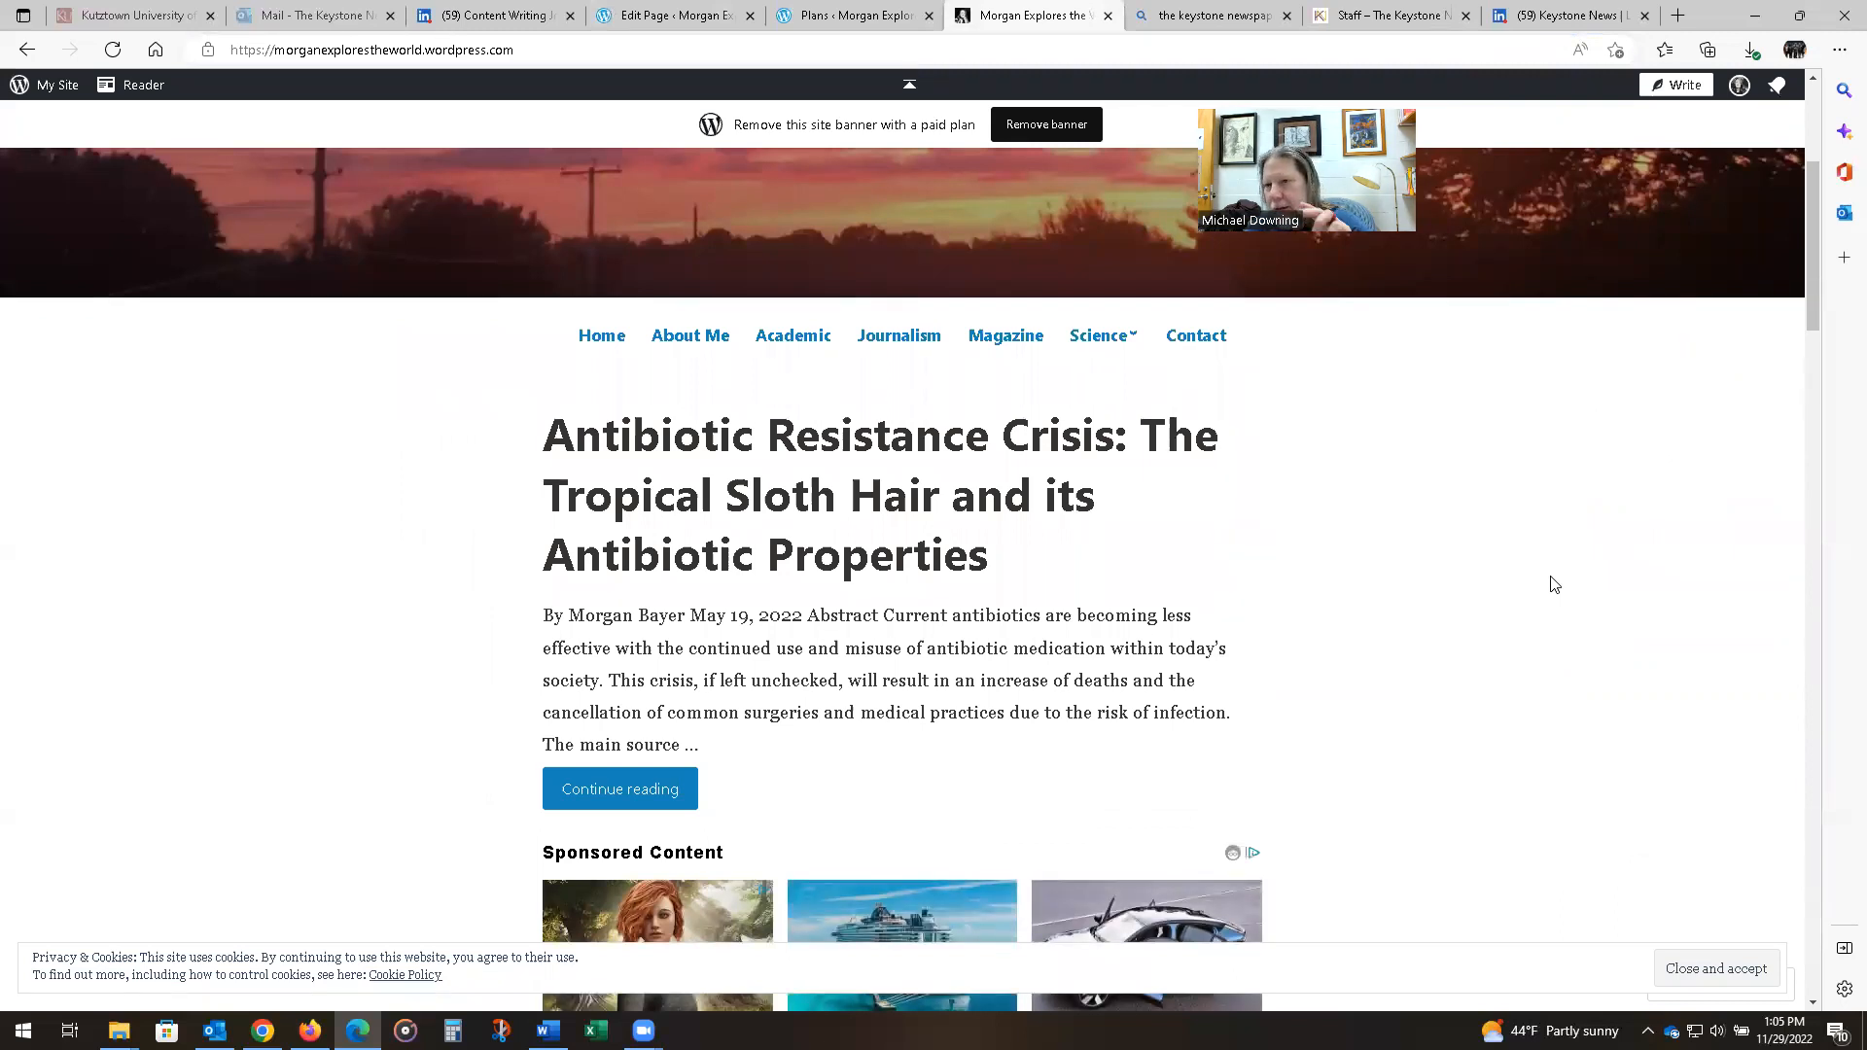
pyautogui.scroll(-15, 1553, 584)
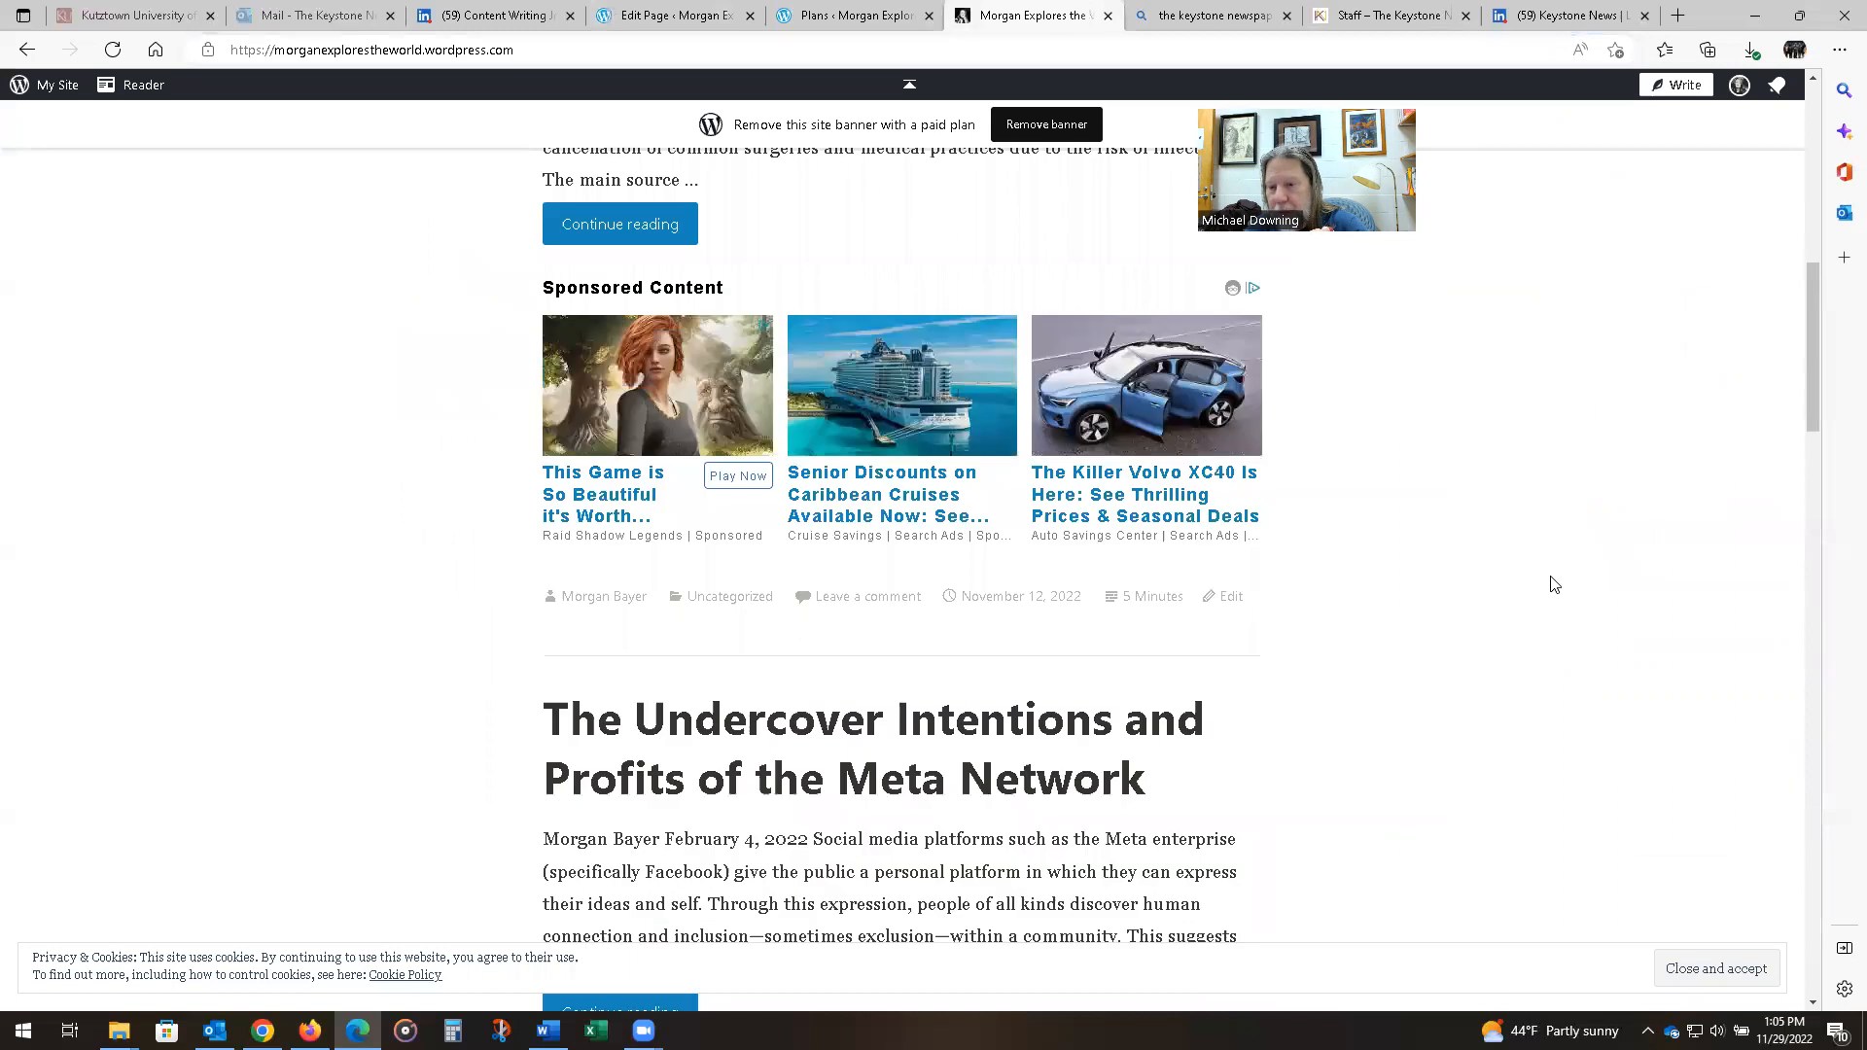
pyautogui.scroll(-15, 1554, 584)
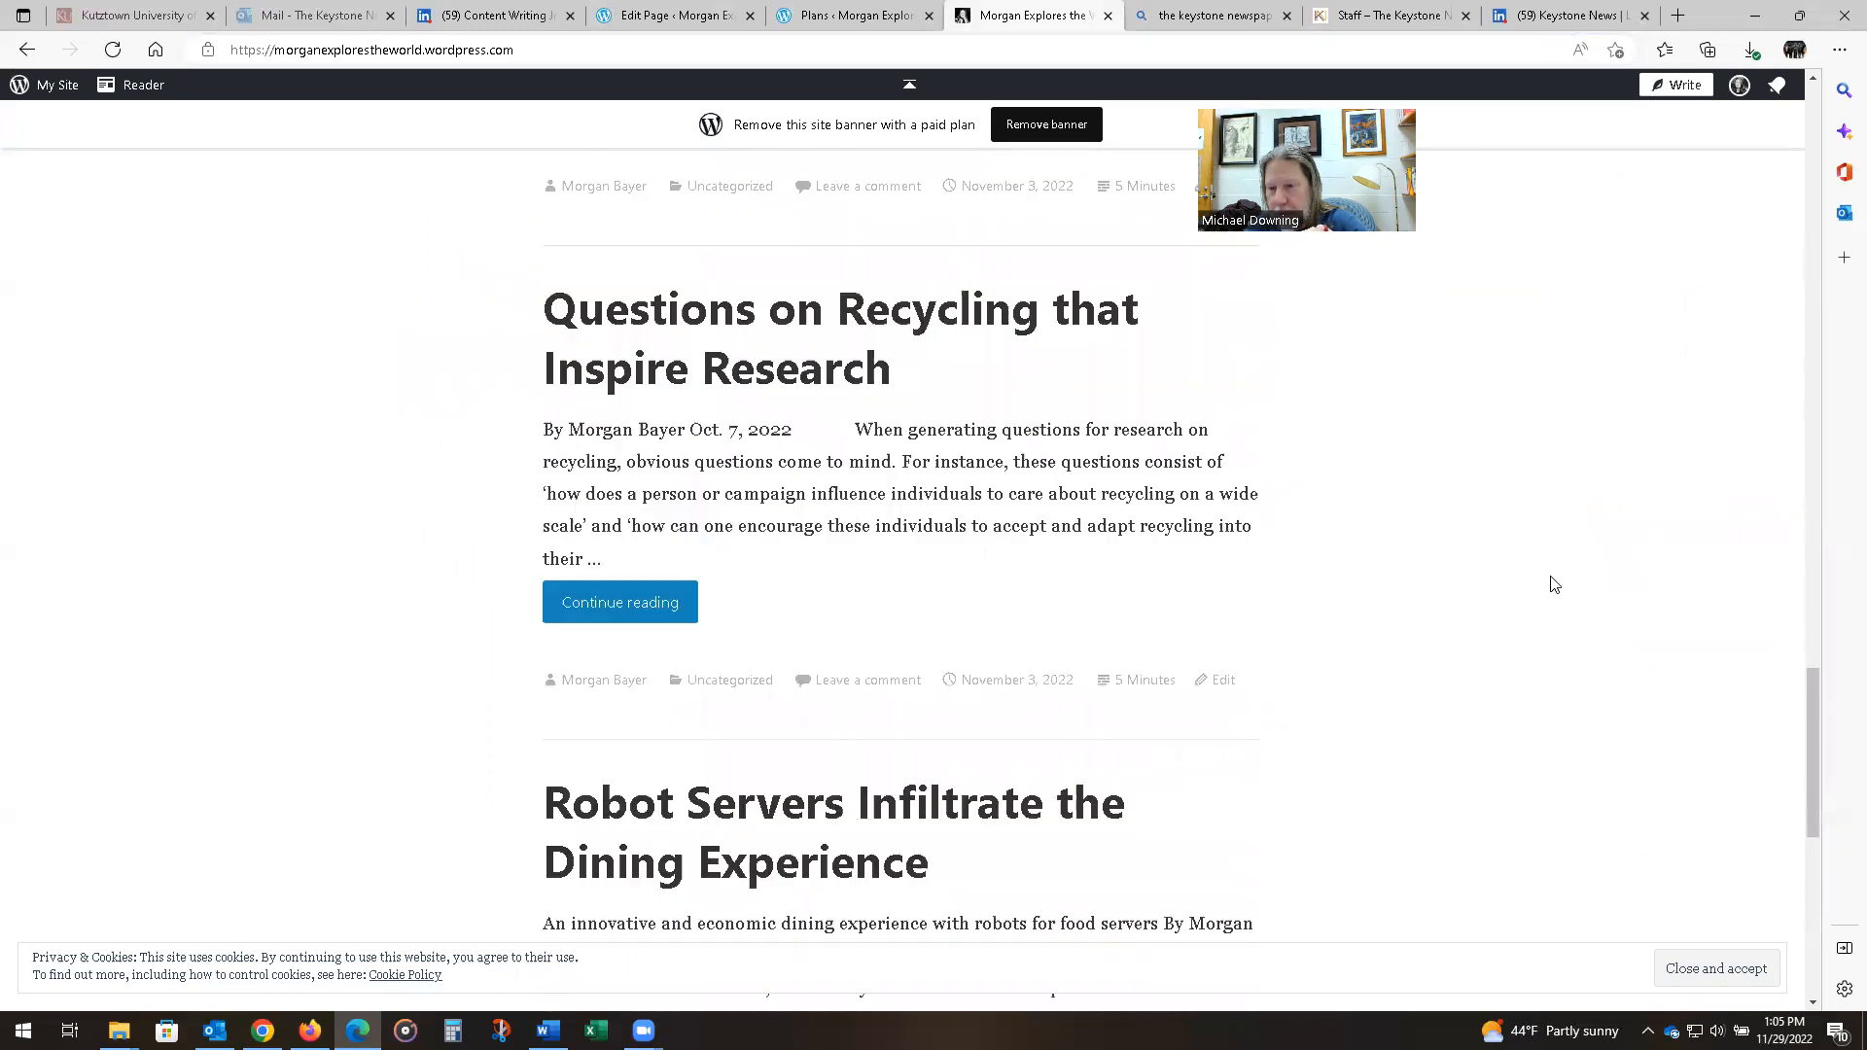
pyautogui.click(863, 250)
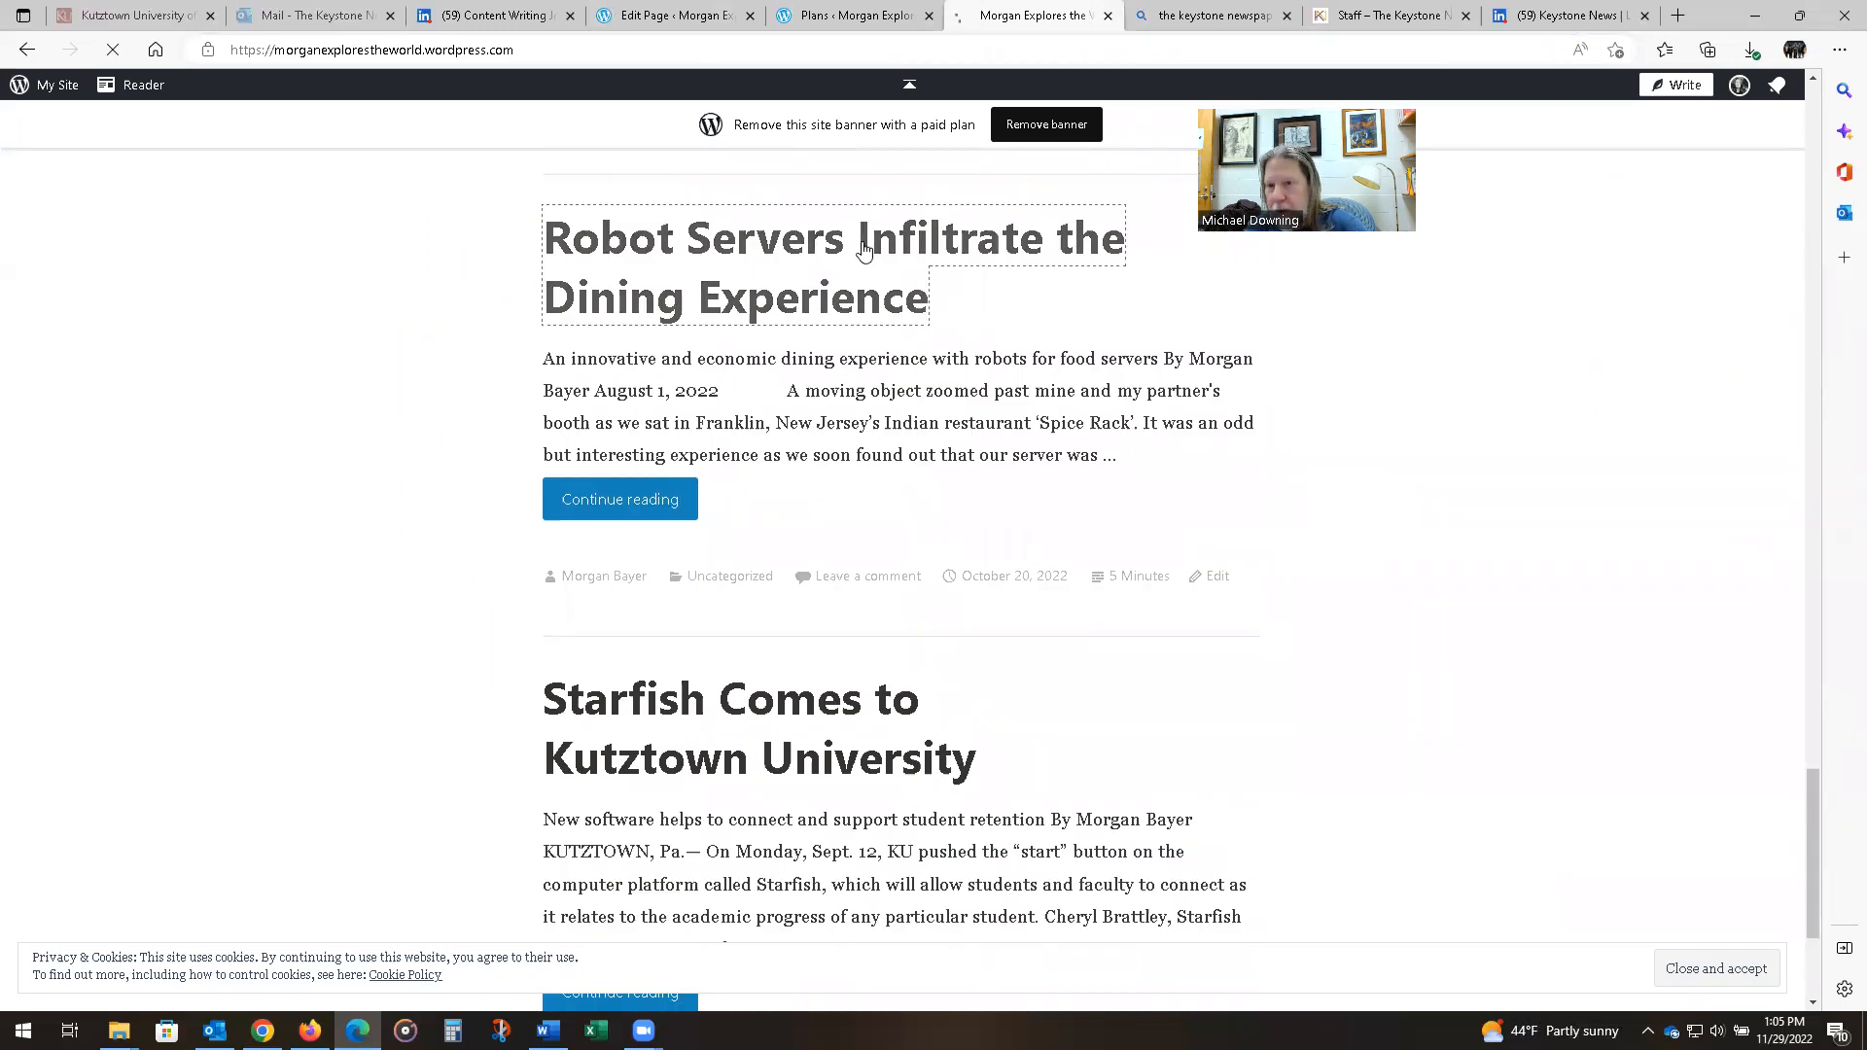
pyautogui.click(693, 52)
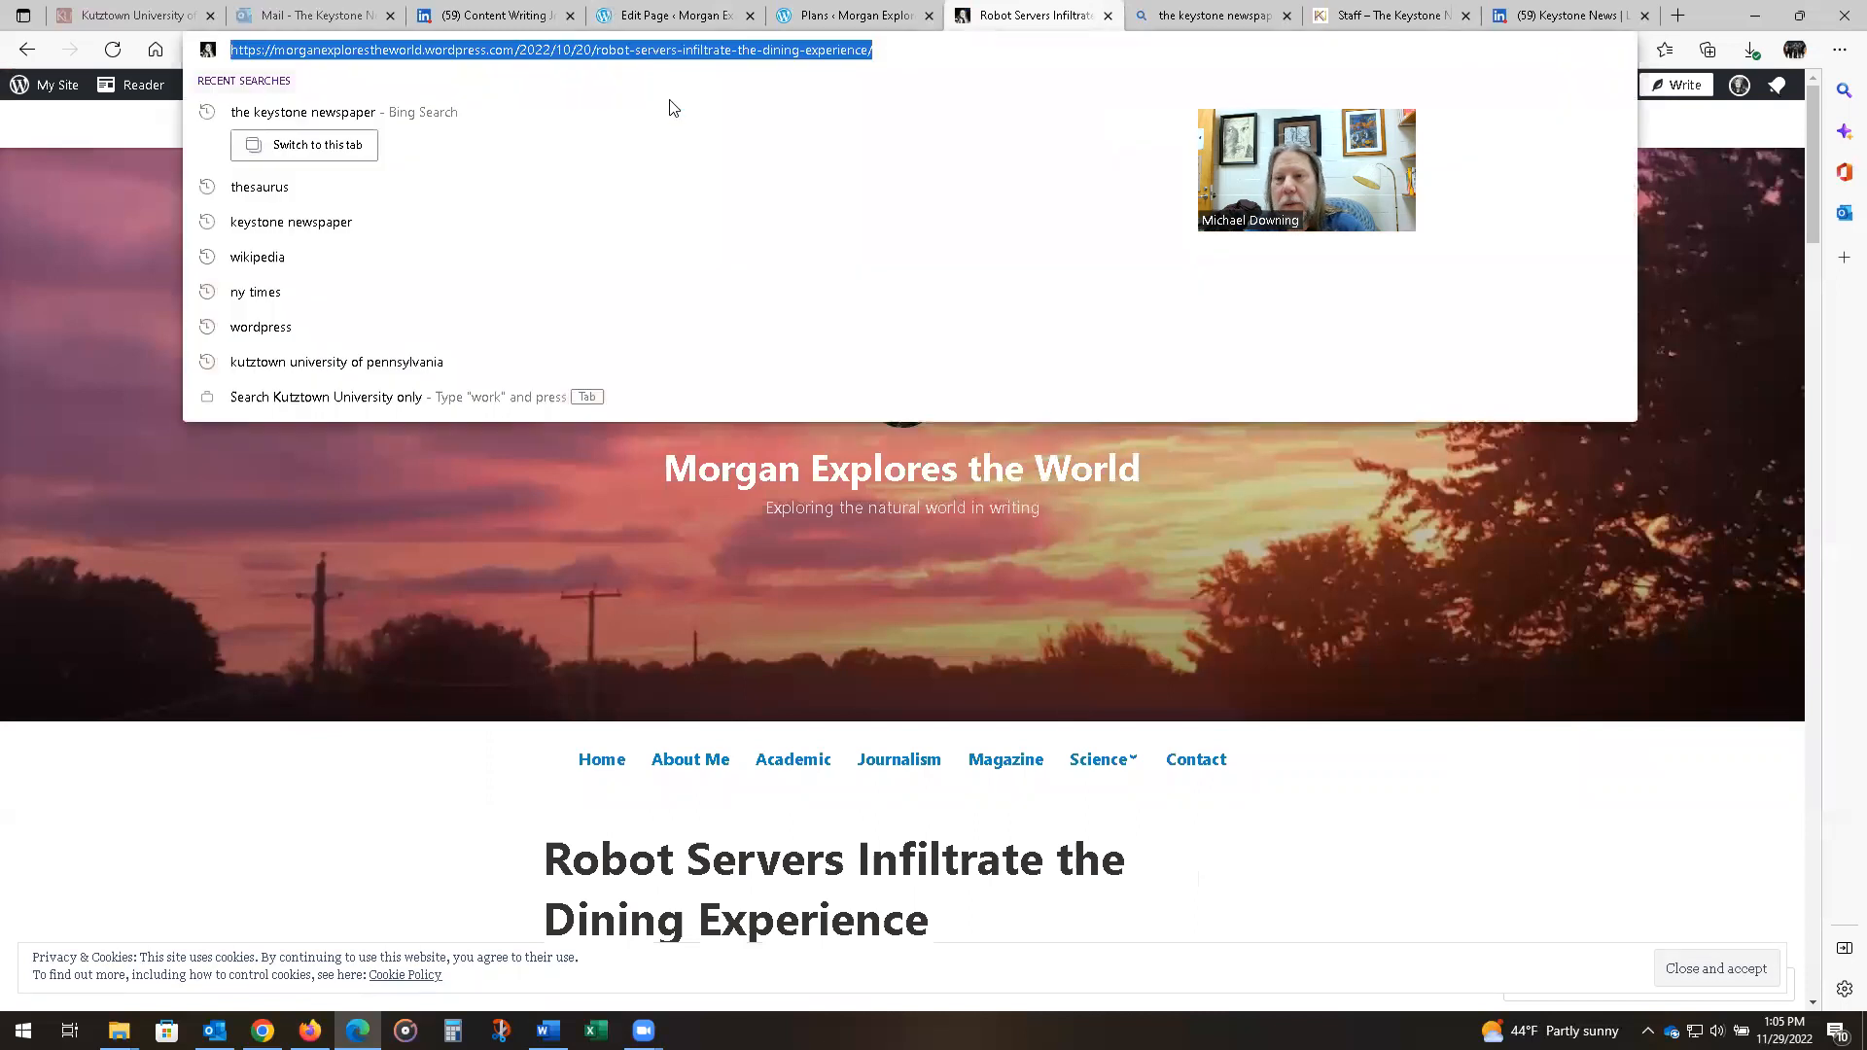
pyautogui.click(1424, 796)
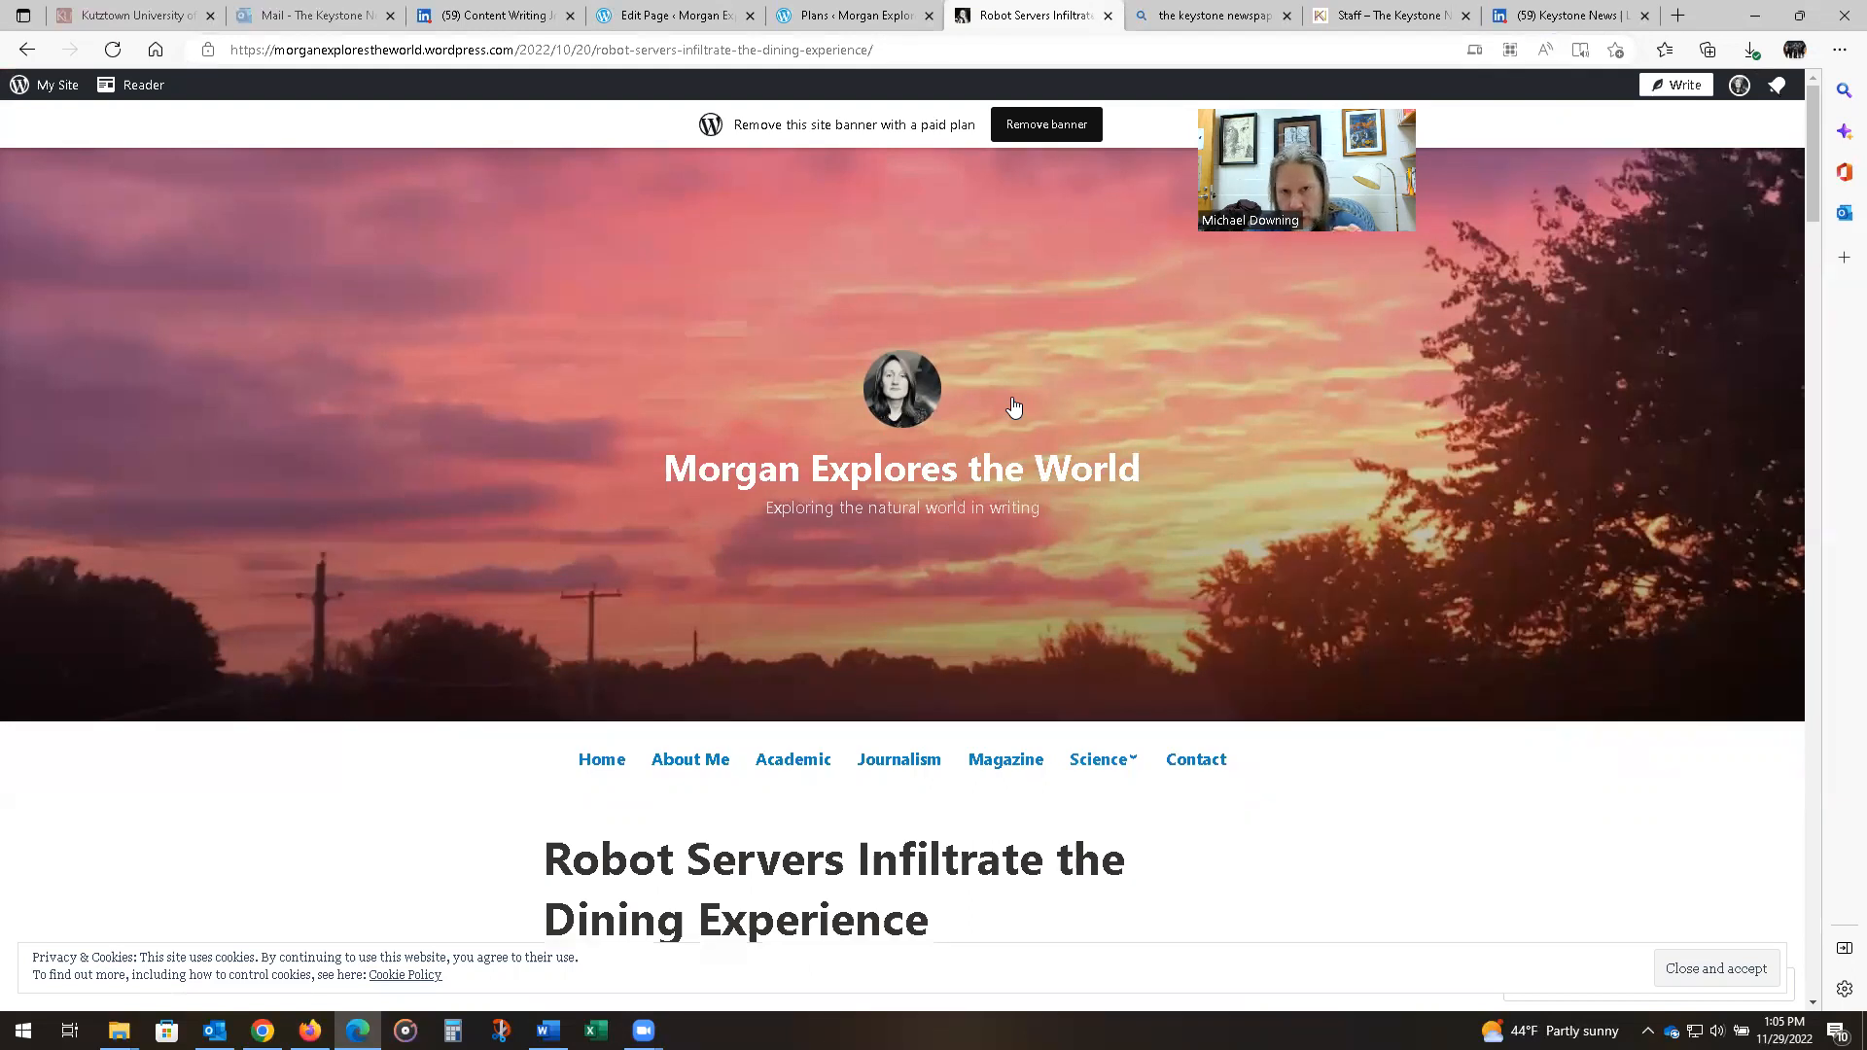
# - Publish the robot servers page and go to the site's list of published pages
pyautogui.click(702, 15)
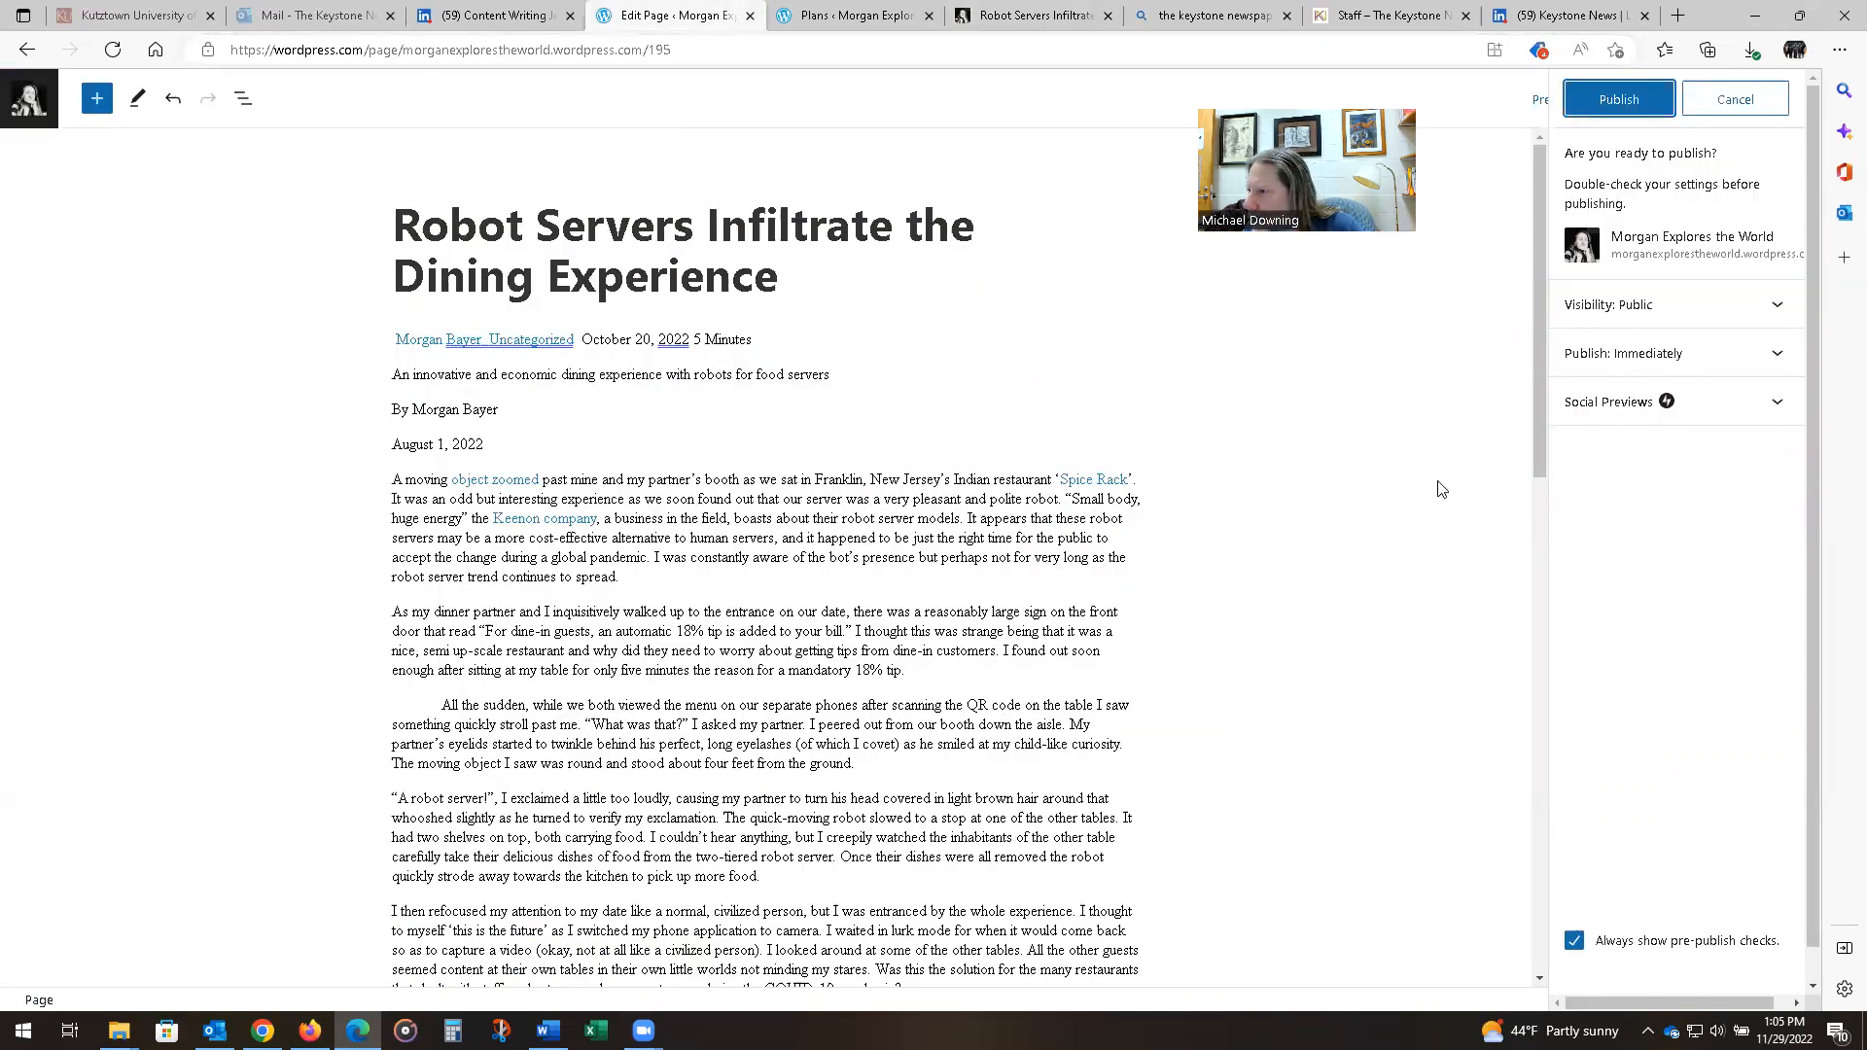
pyautogui.click(1612, 100)
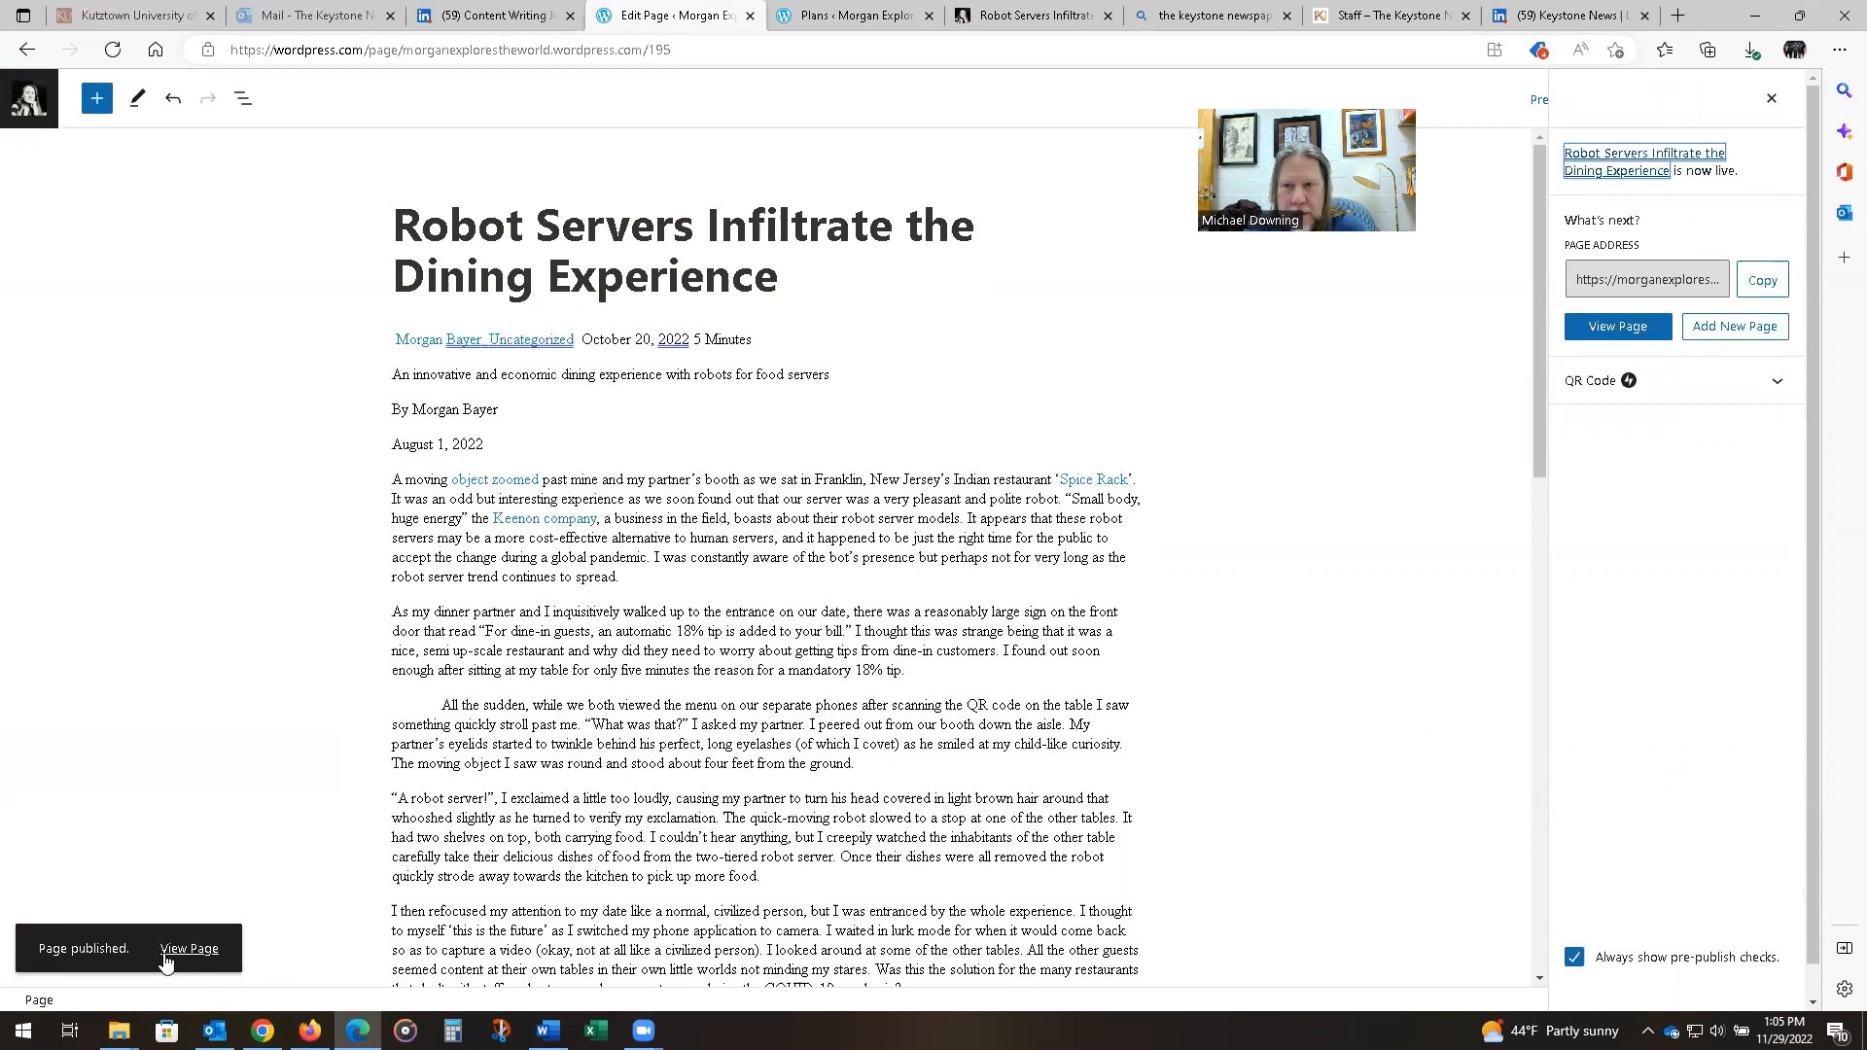
pyautogui.click(29, 98)
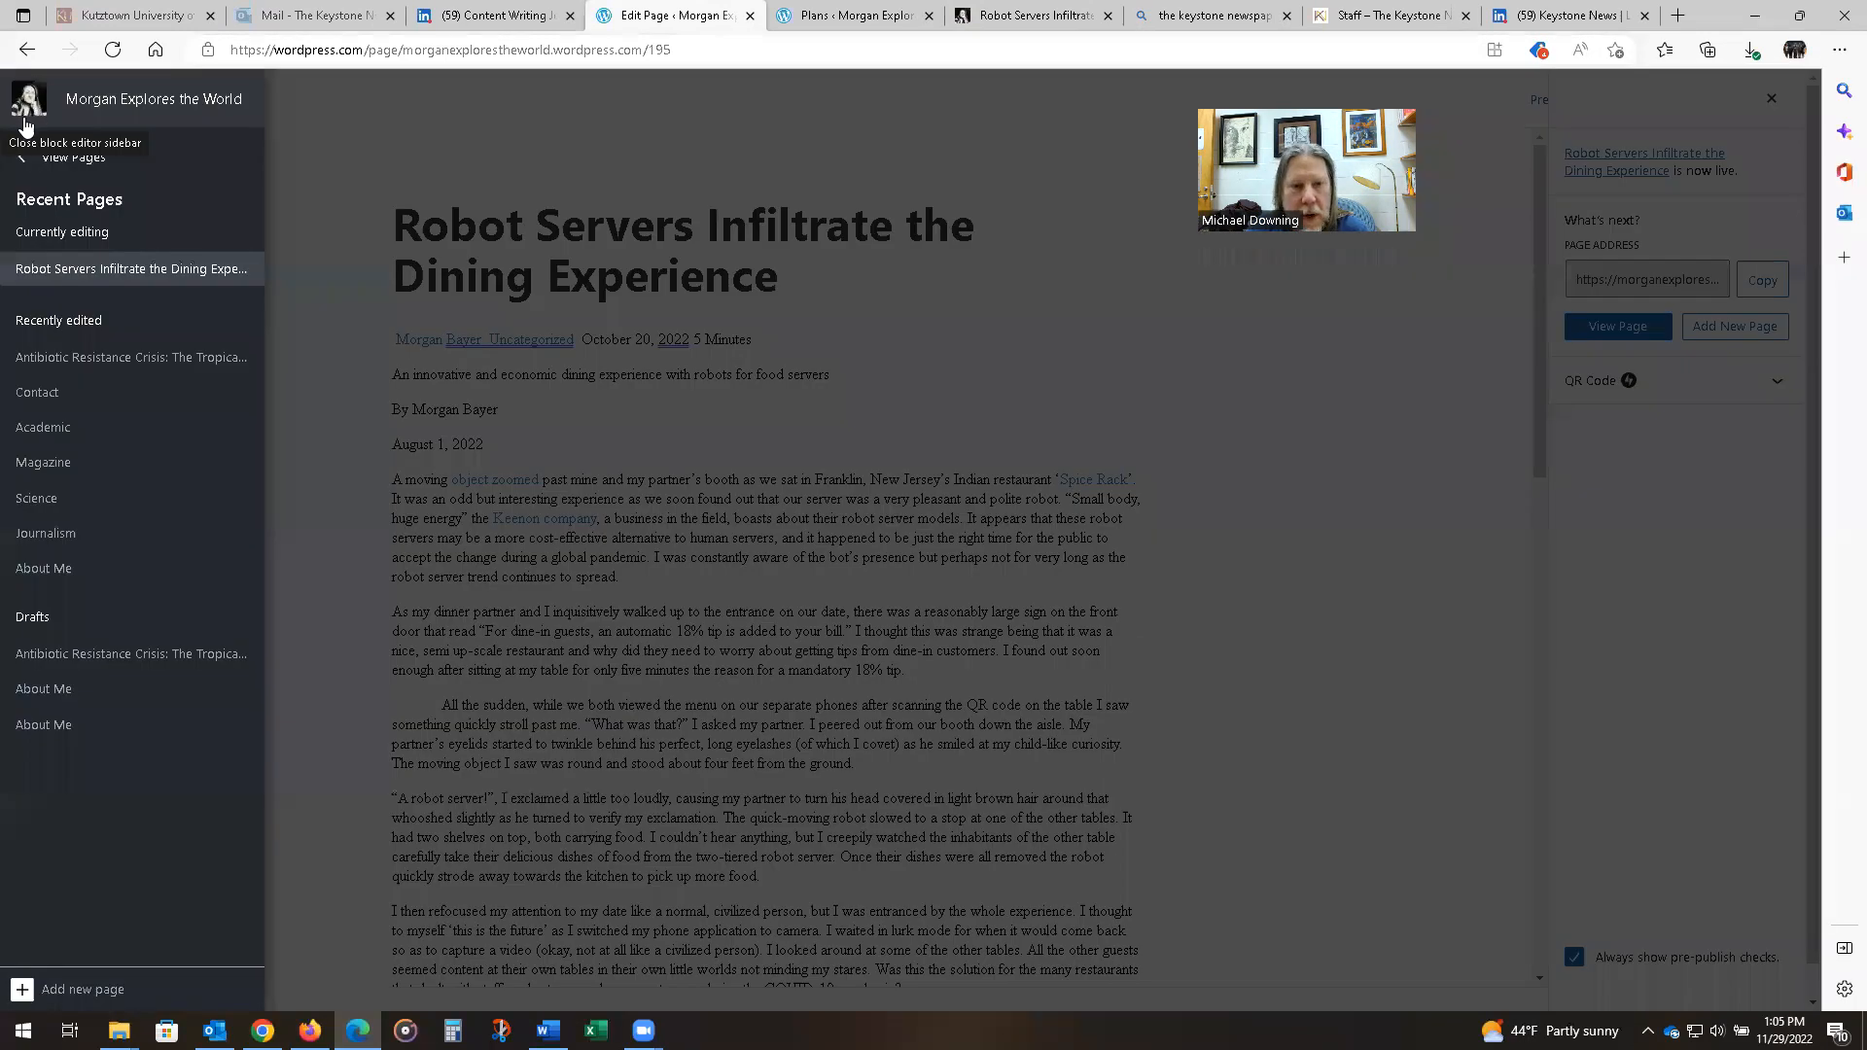
pyautogui.click(39, 158)
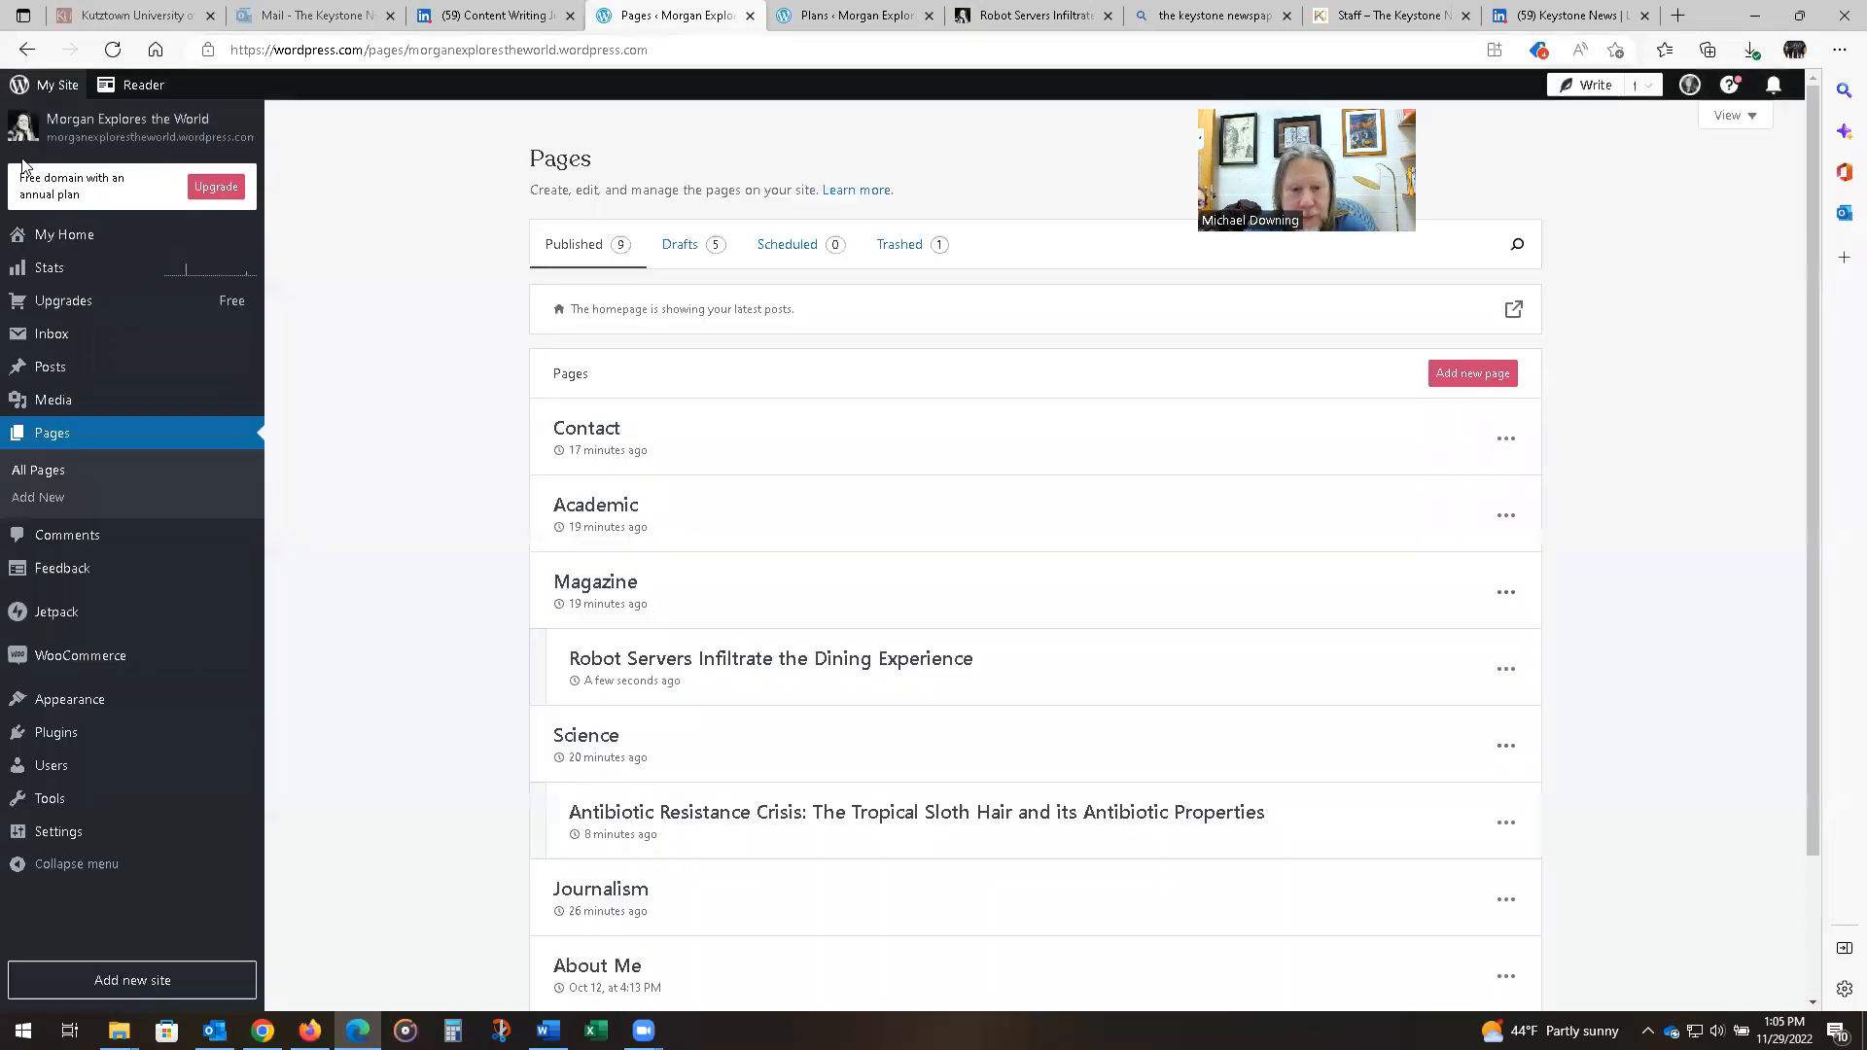
# - Add the Robot Servers Infiltrate the Dining Experience page to Menu 1 and nest it as a sub item under Magazine
pyautogui.moveTo(120, 697)
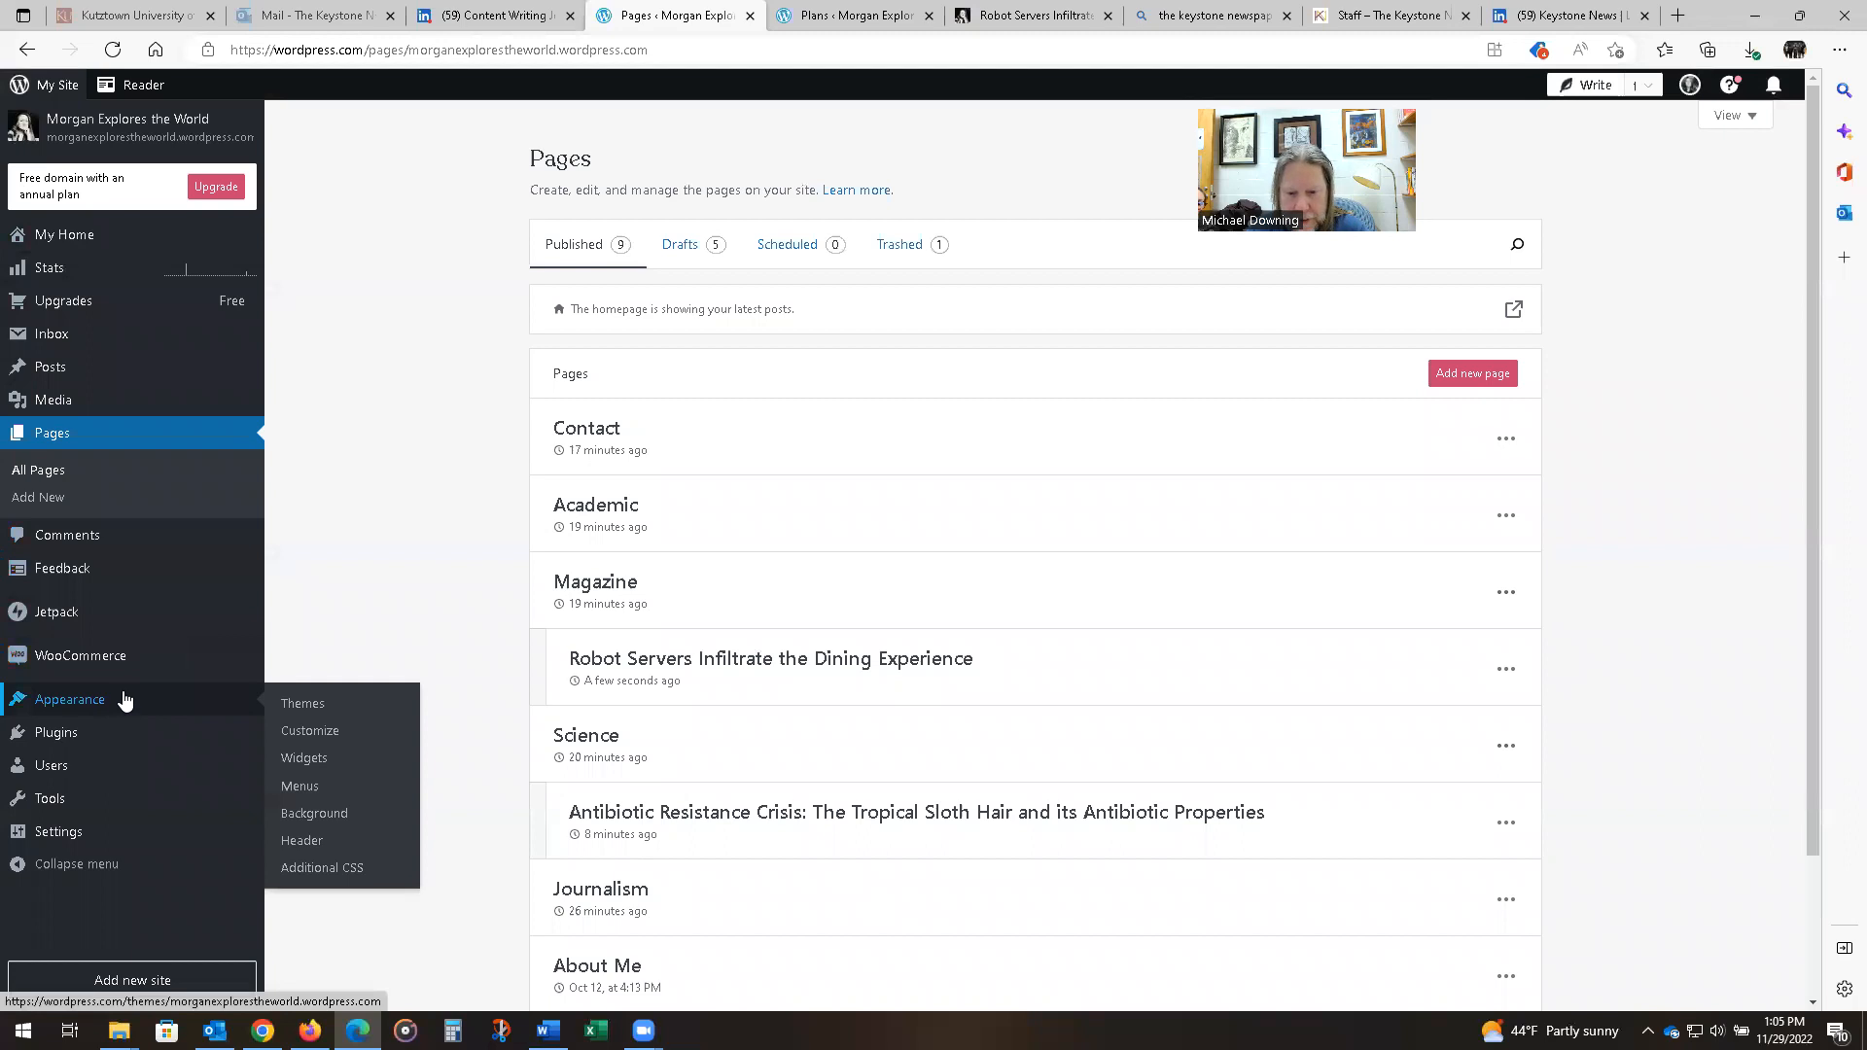
pyautogui.click(304, 786)
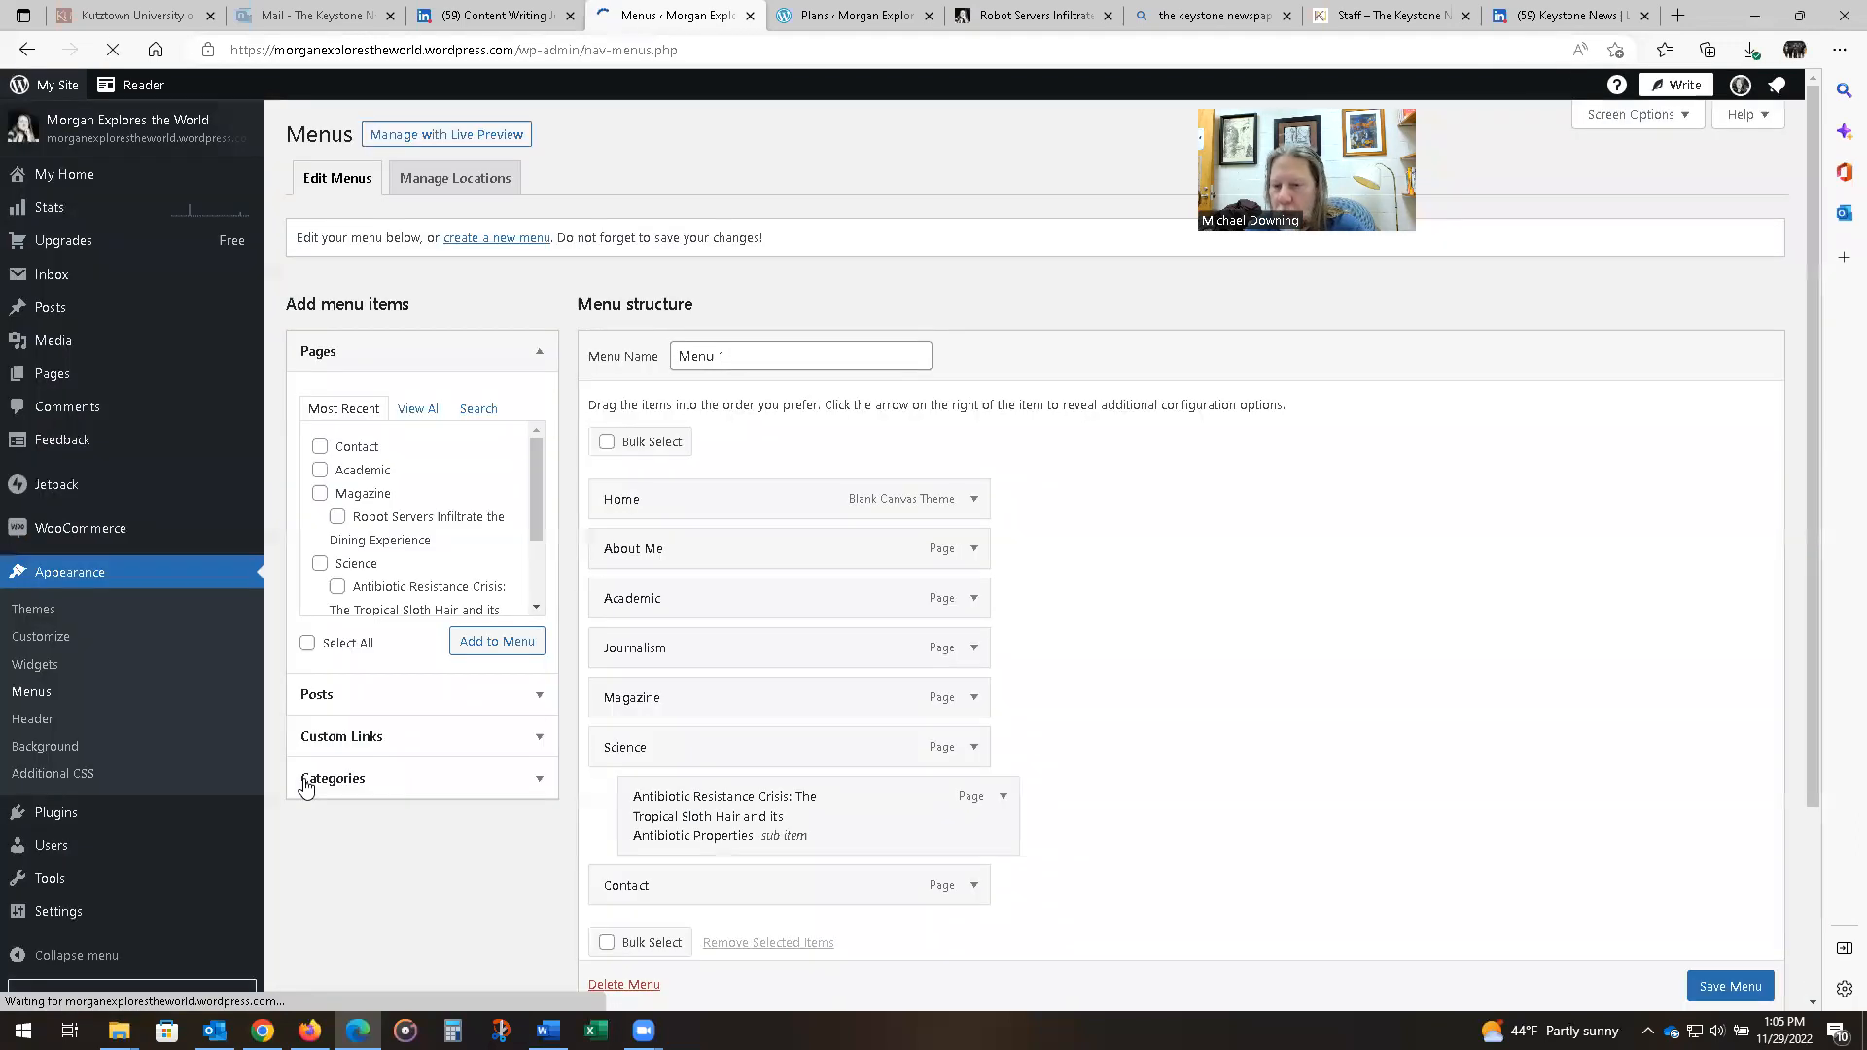
pyautogui.scroll(-2, 1366, 699)
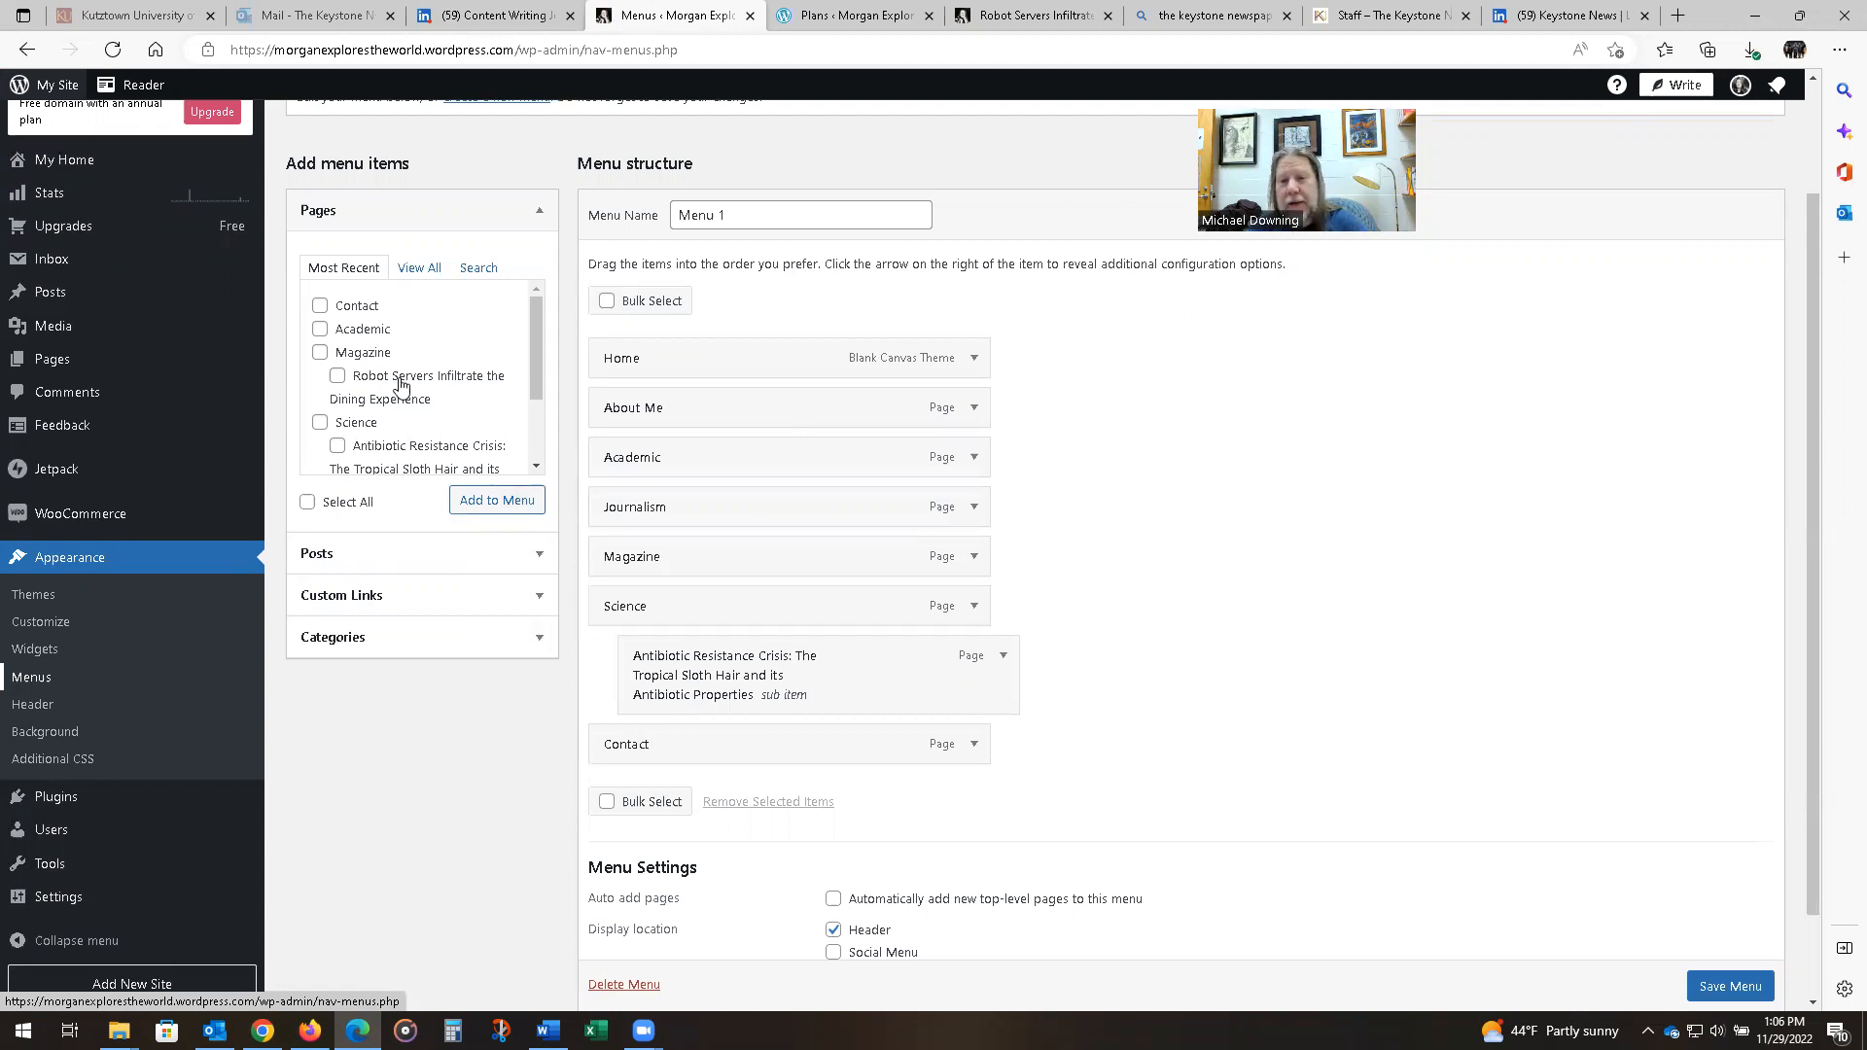
pyautogui.click(337, 376)
pyautogui.click(488, 508)
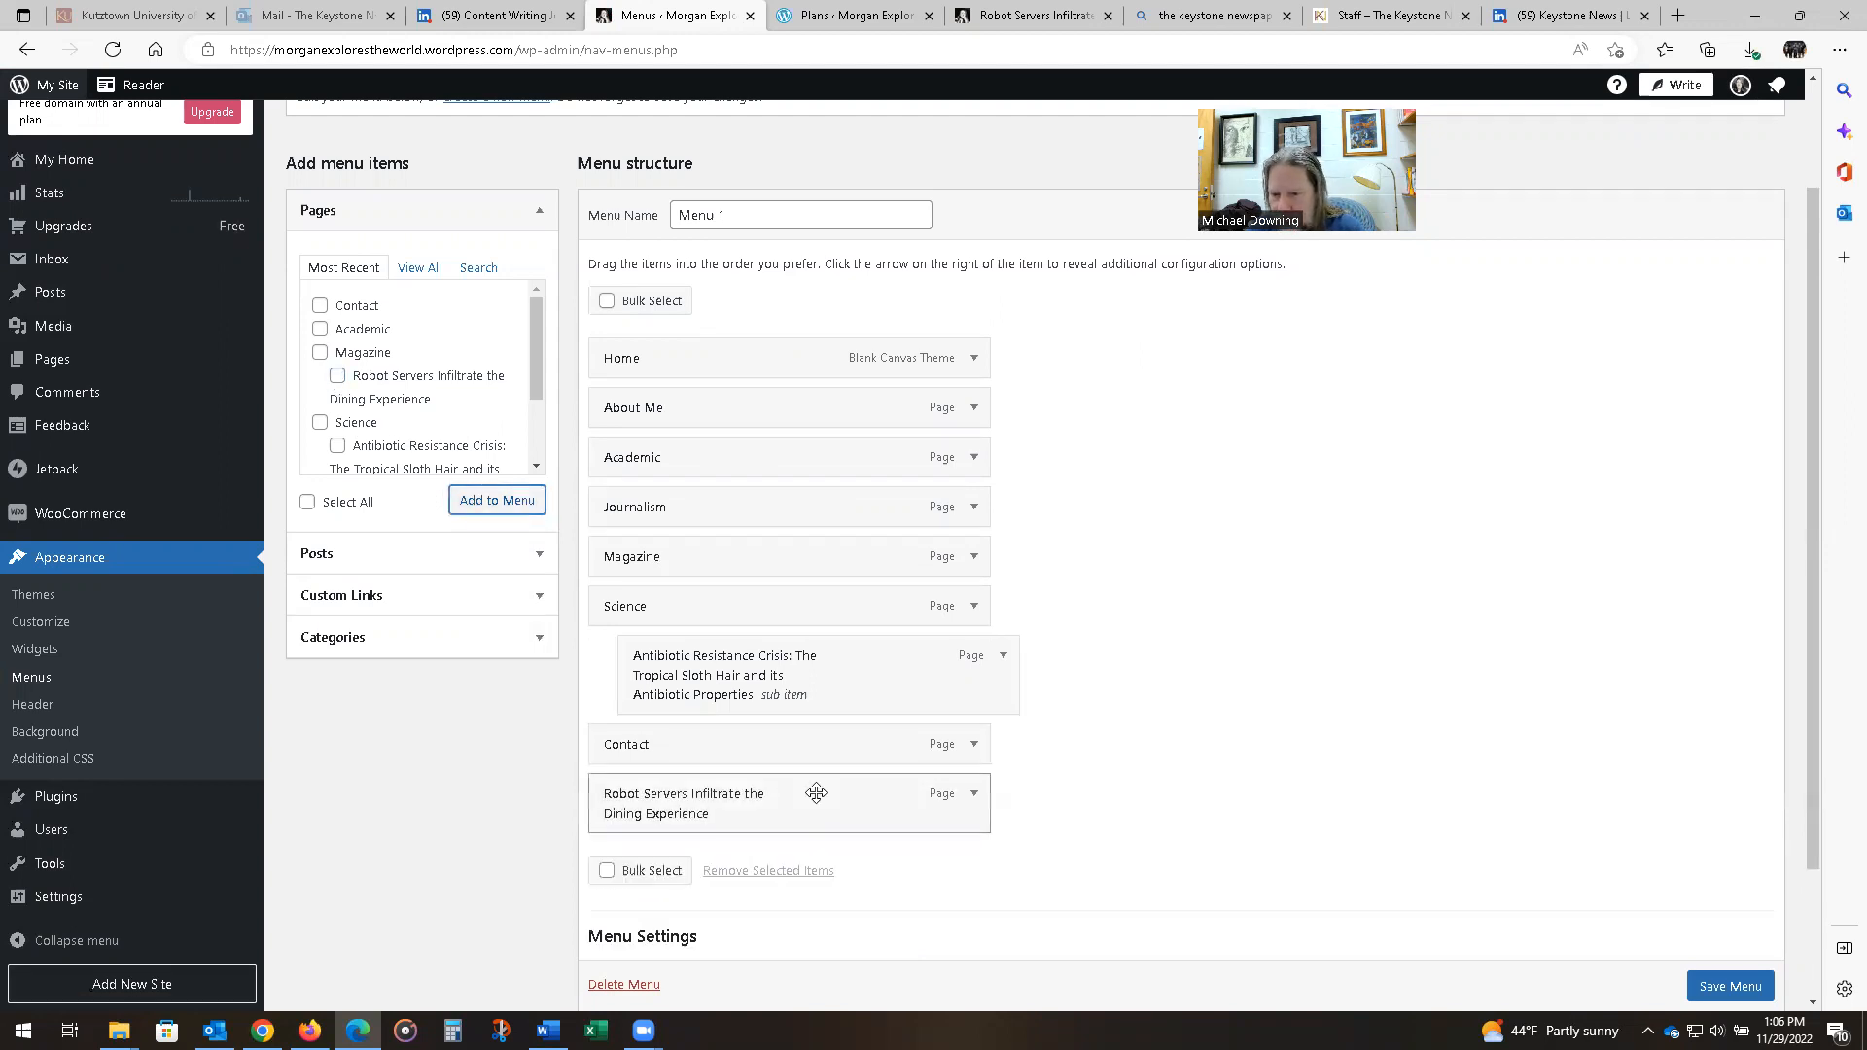
pyautogui.moveTo(816, 794); pyautogui.dragTo(852, 608)
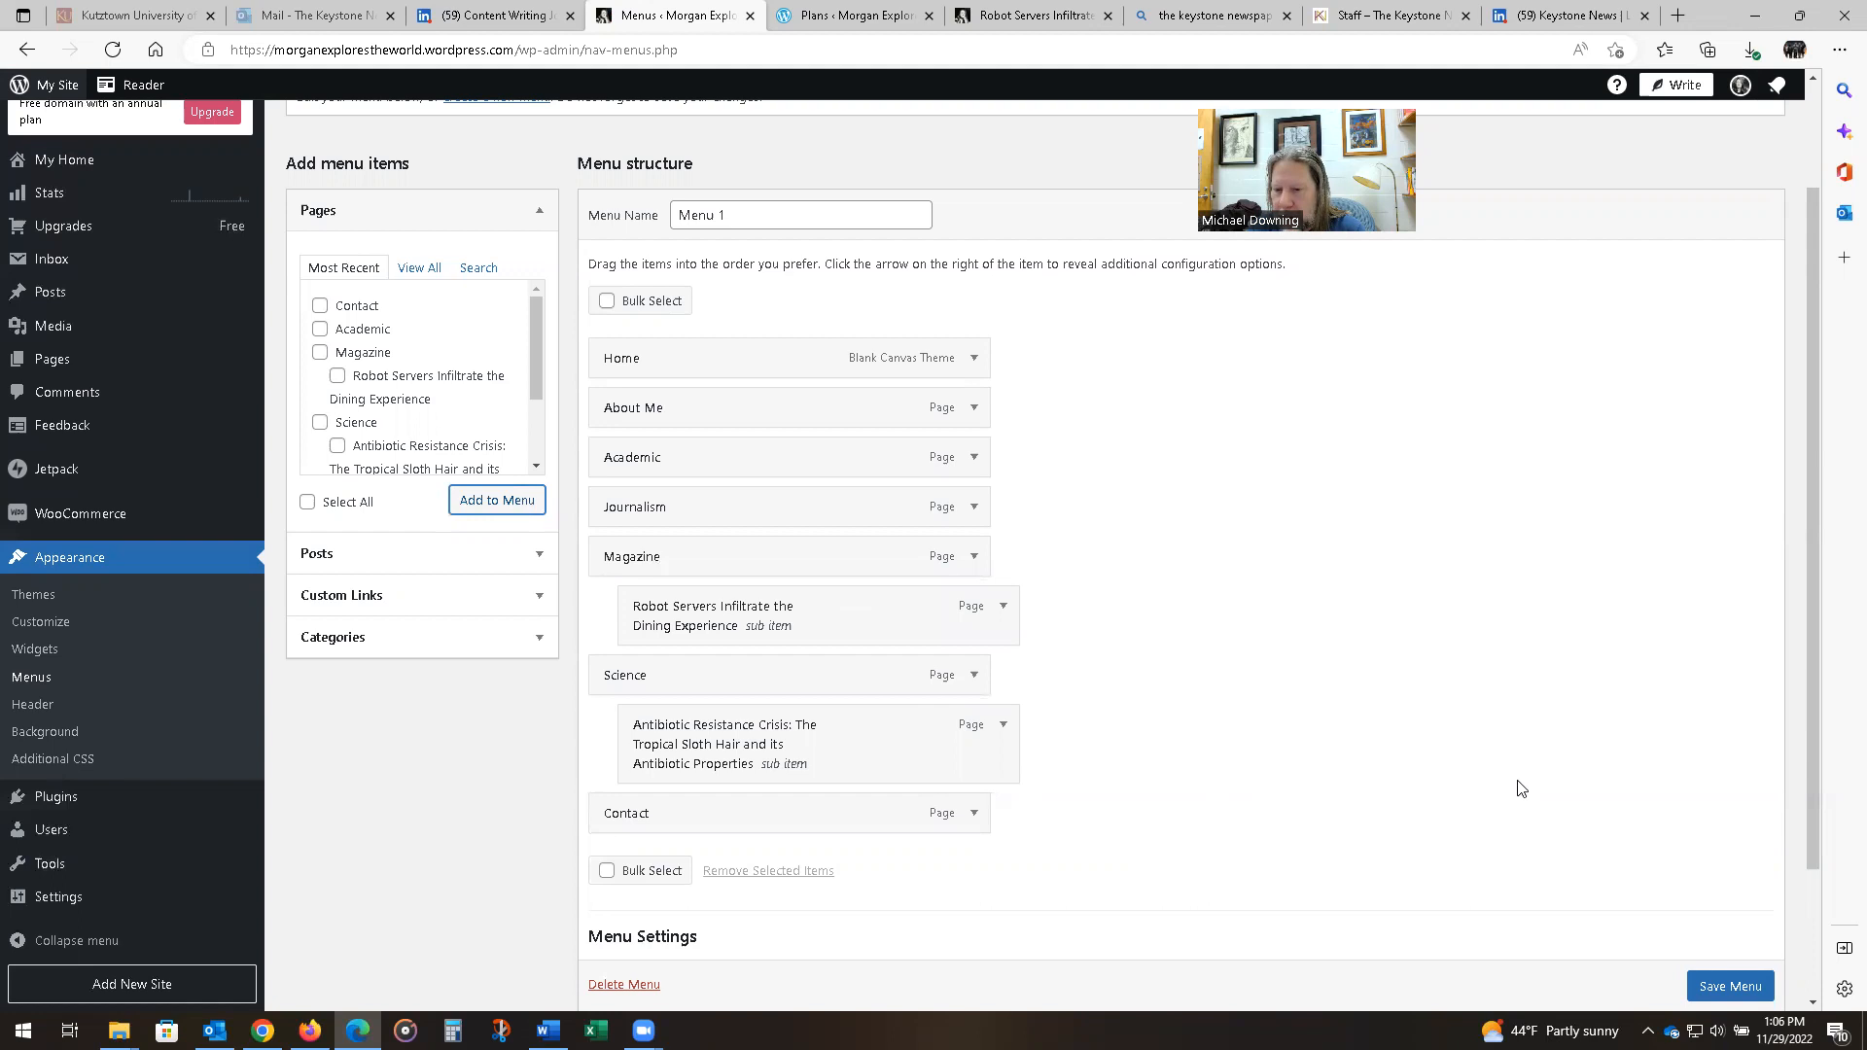
# - Check the News submenu on the Keystone Newspaper site as a comparison, and save the changes to Menu 1
pyautogui.click(1401, 15)
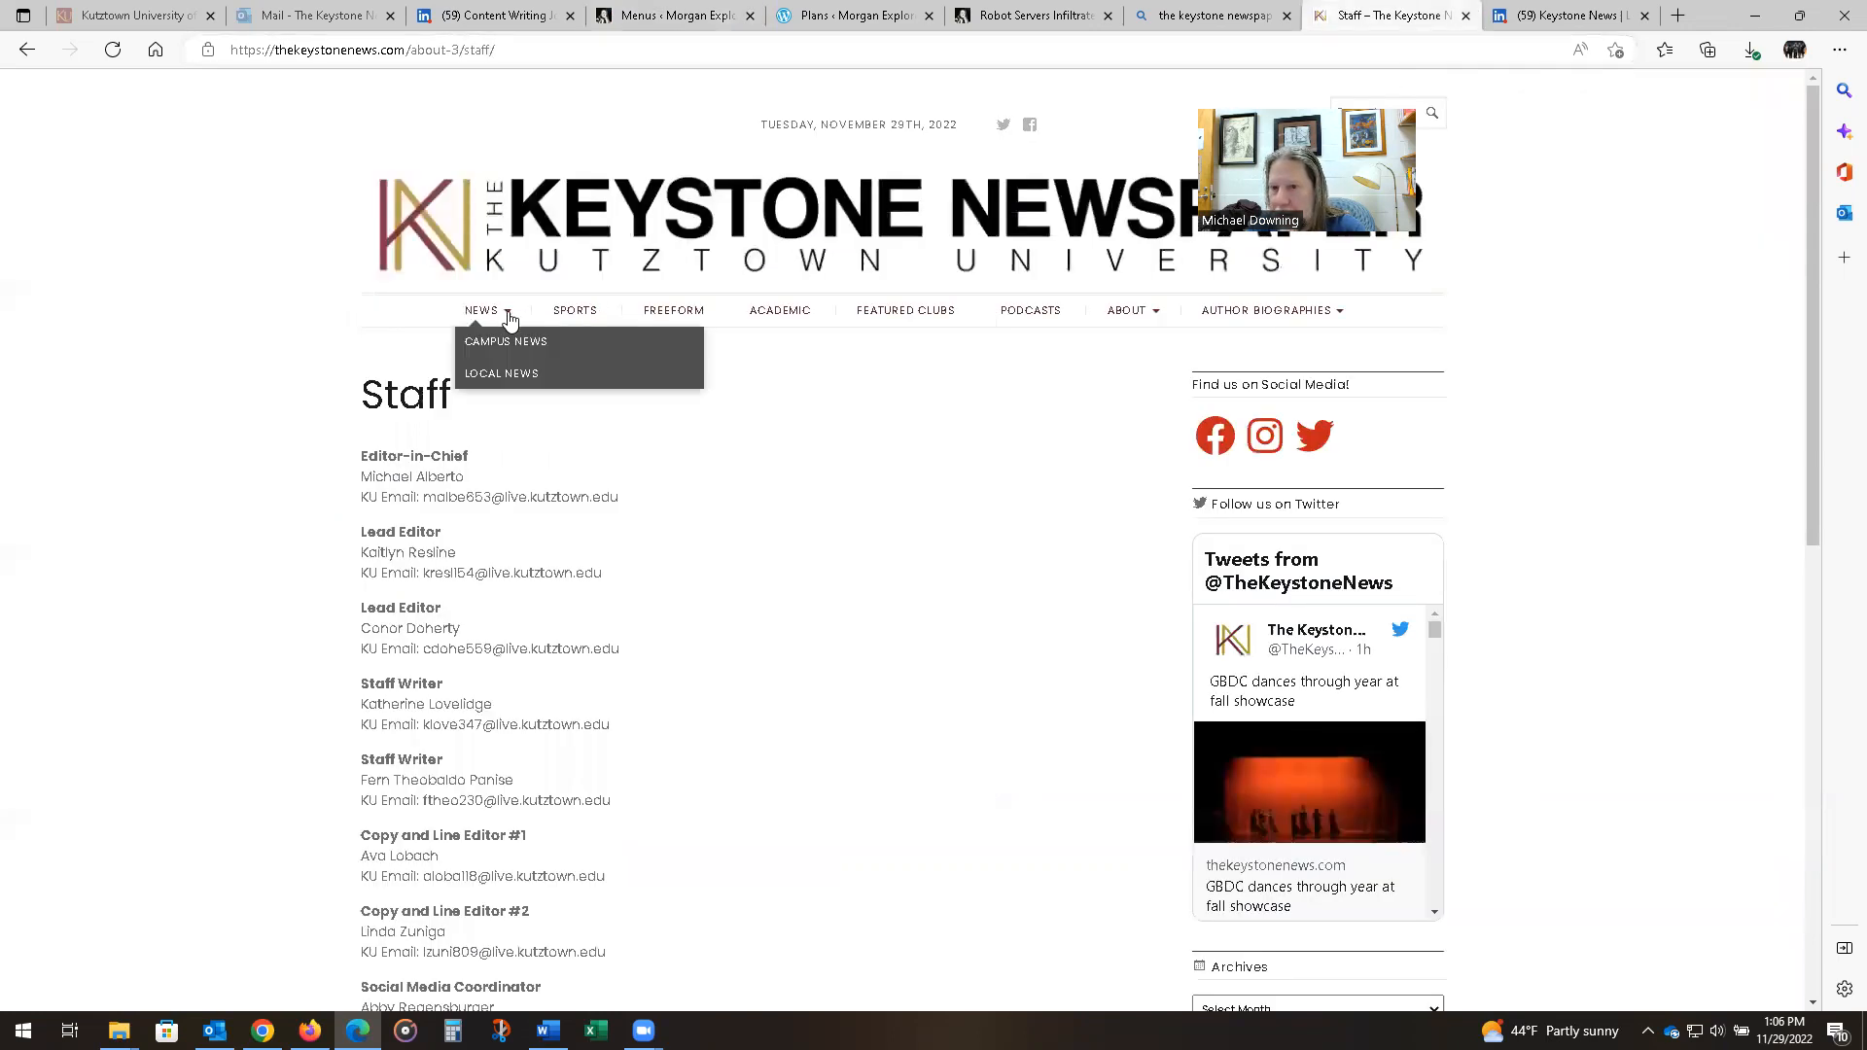
pyautogui.moveTo(487, 311)
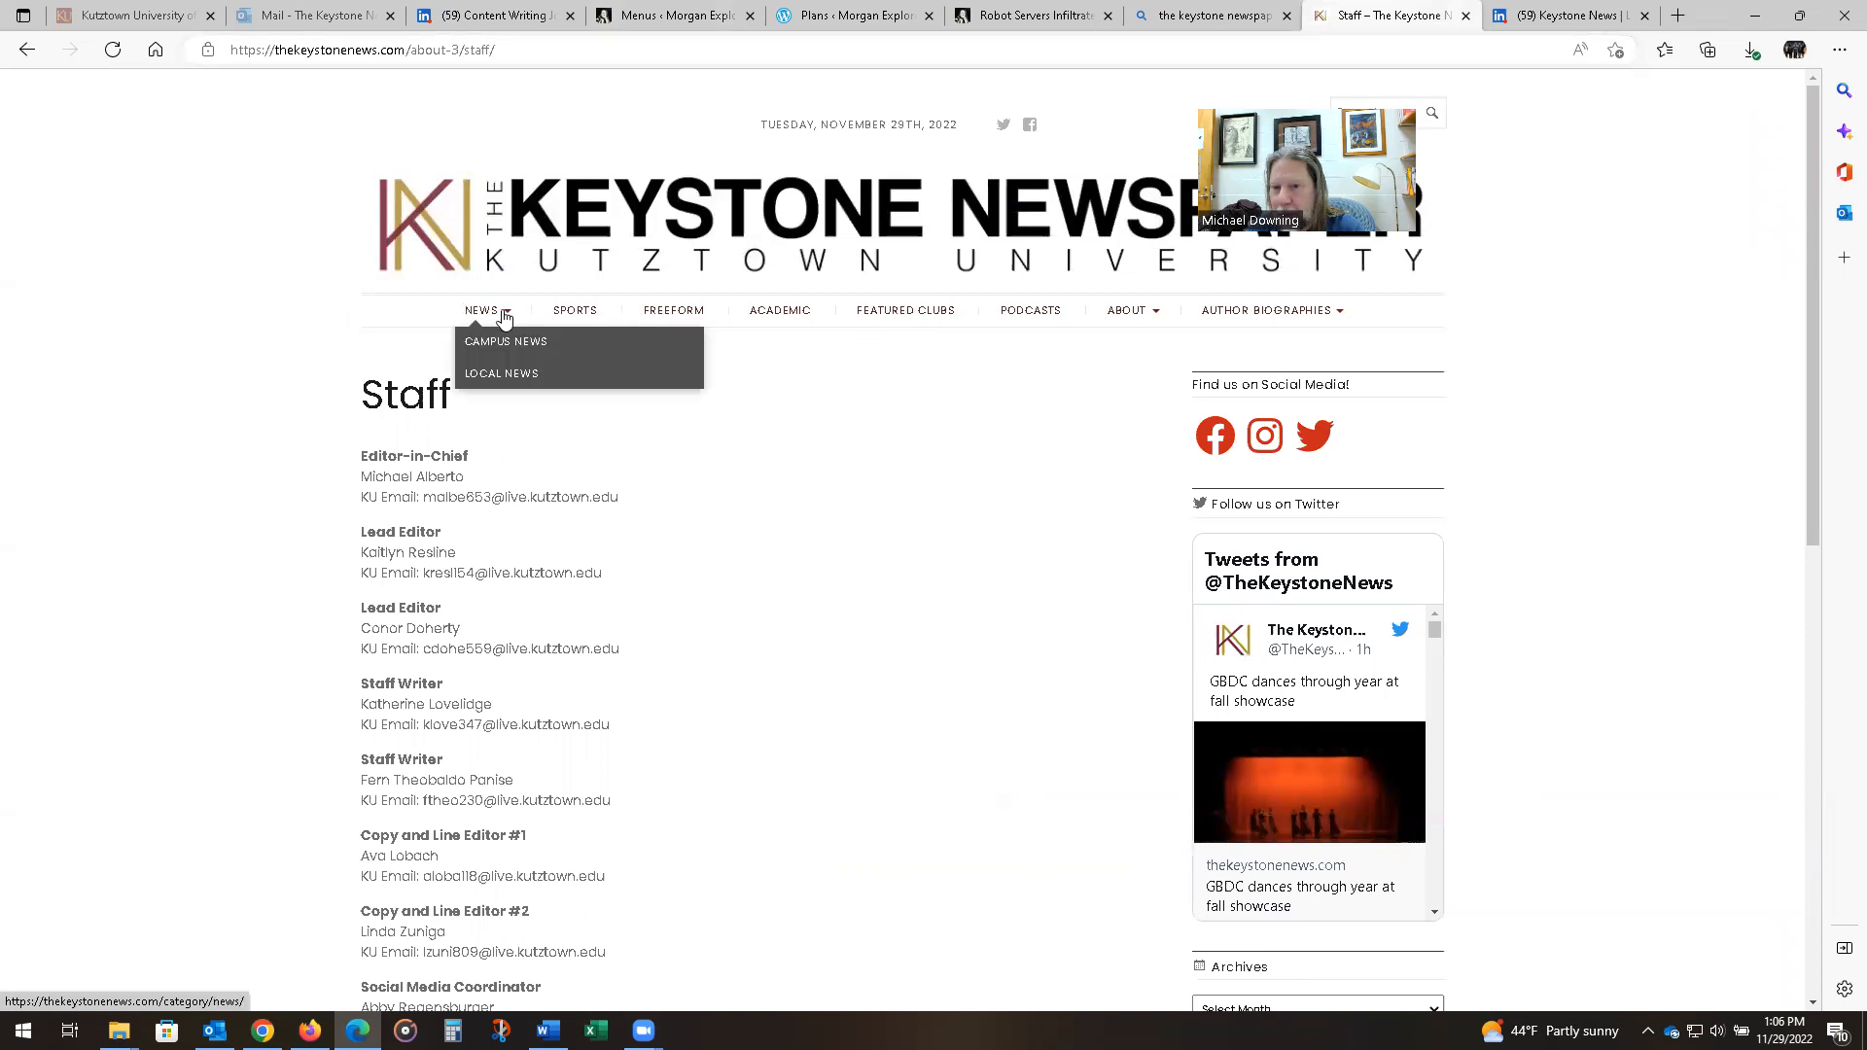
pyautogui.click(634, 8)
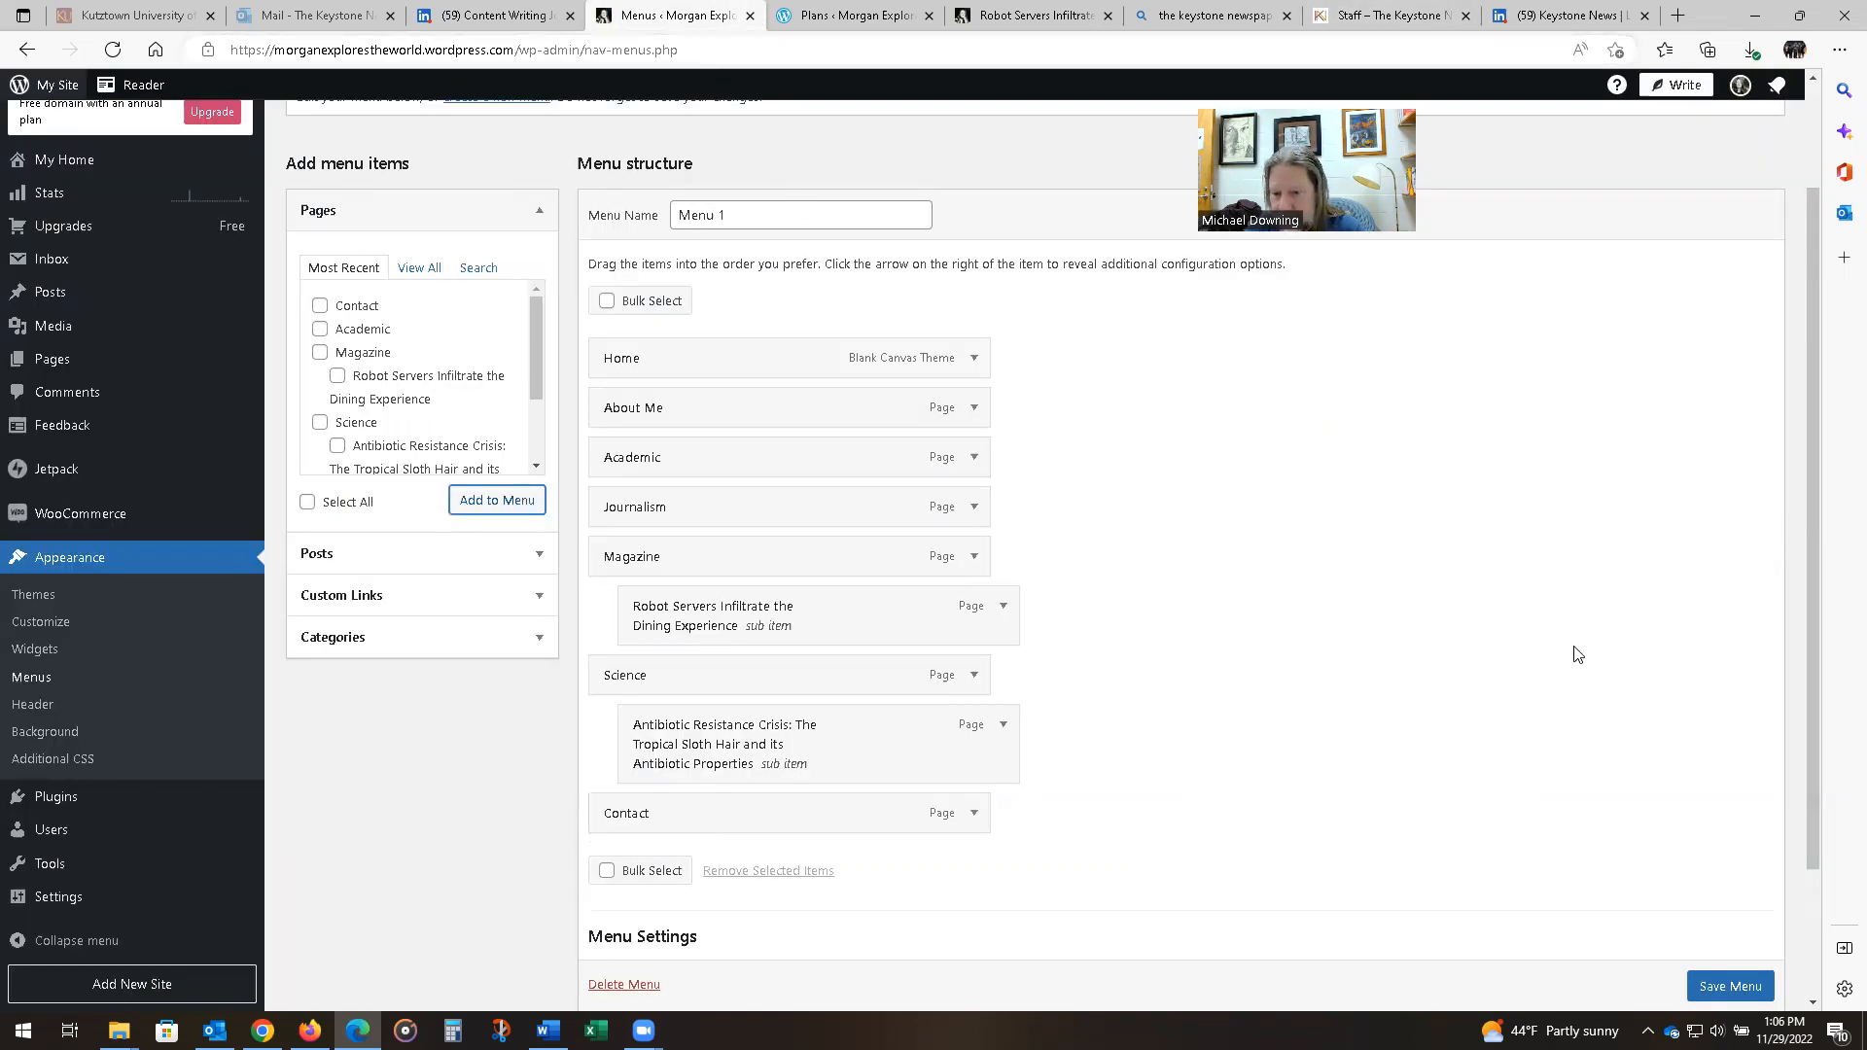
pyautogui.click(1694, 978)
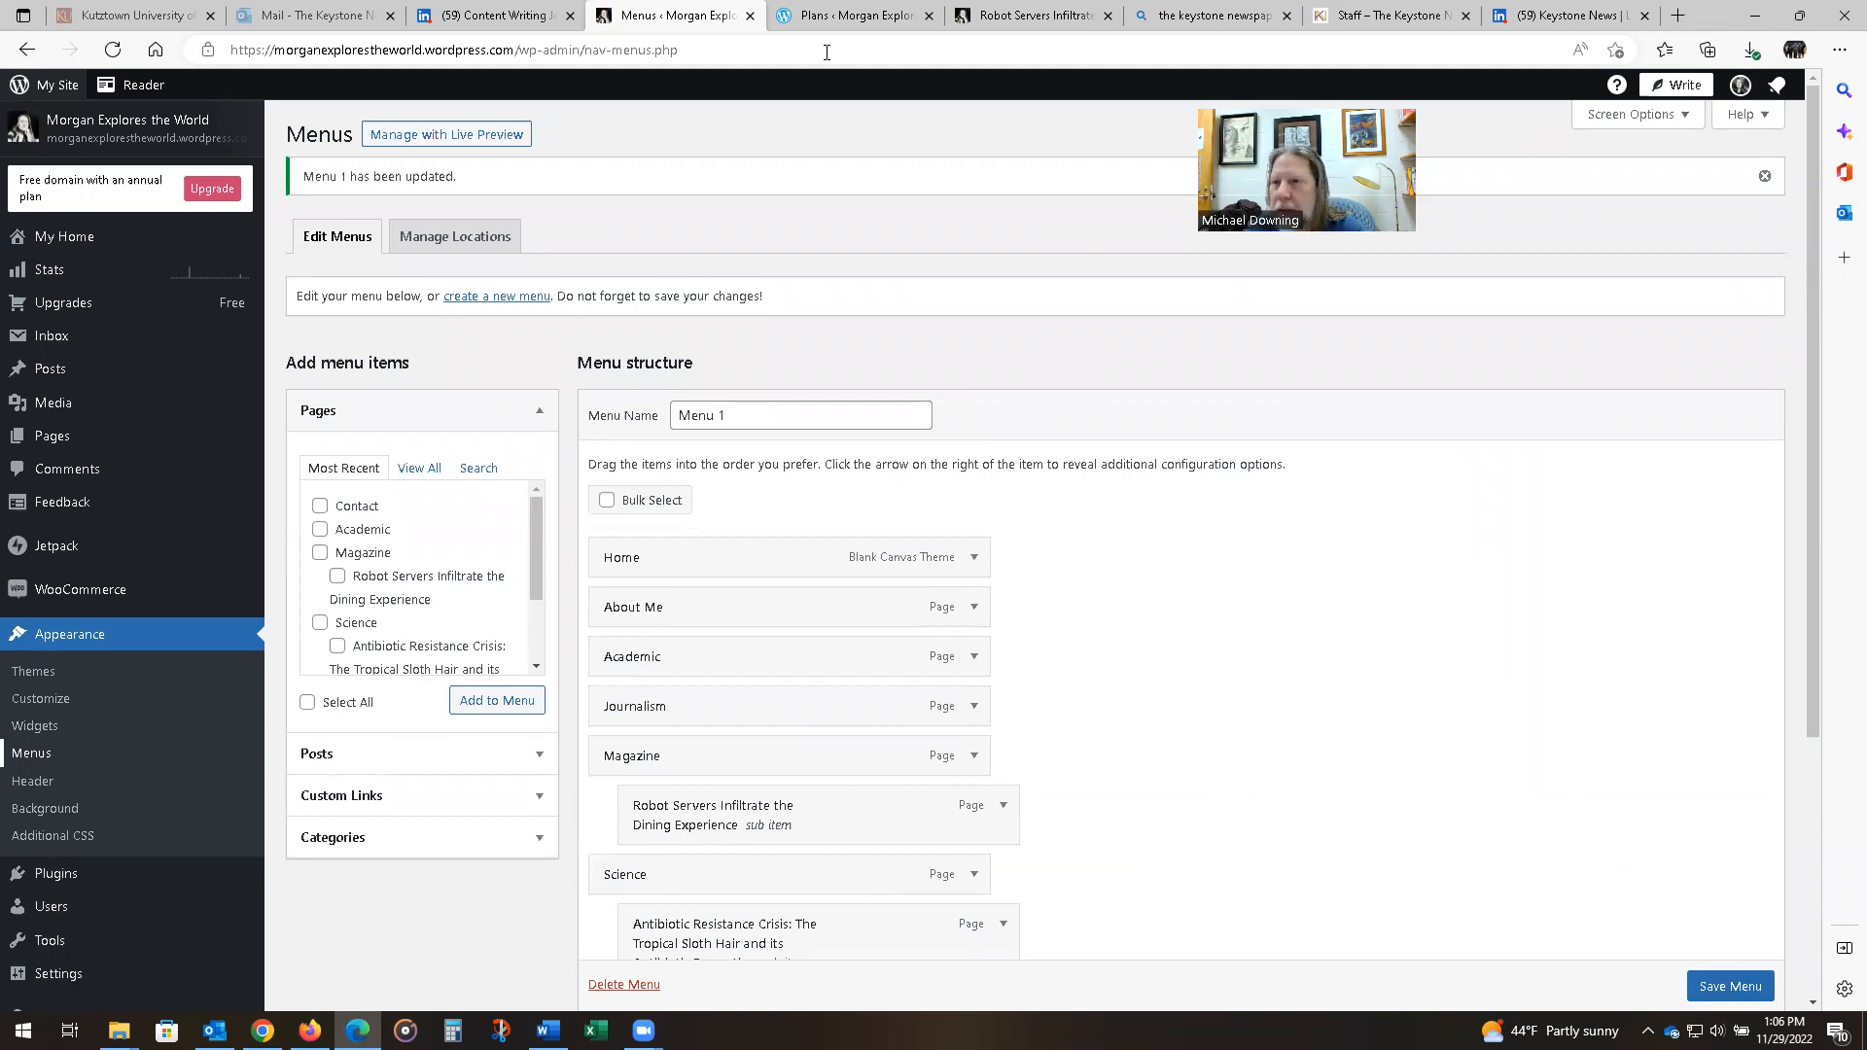
# - Reload the blog, open the robot servers page from the Magazine submenu and look through the article
pyautogui.click(1008, 14)
pyautogui.click(111, 52)
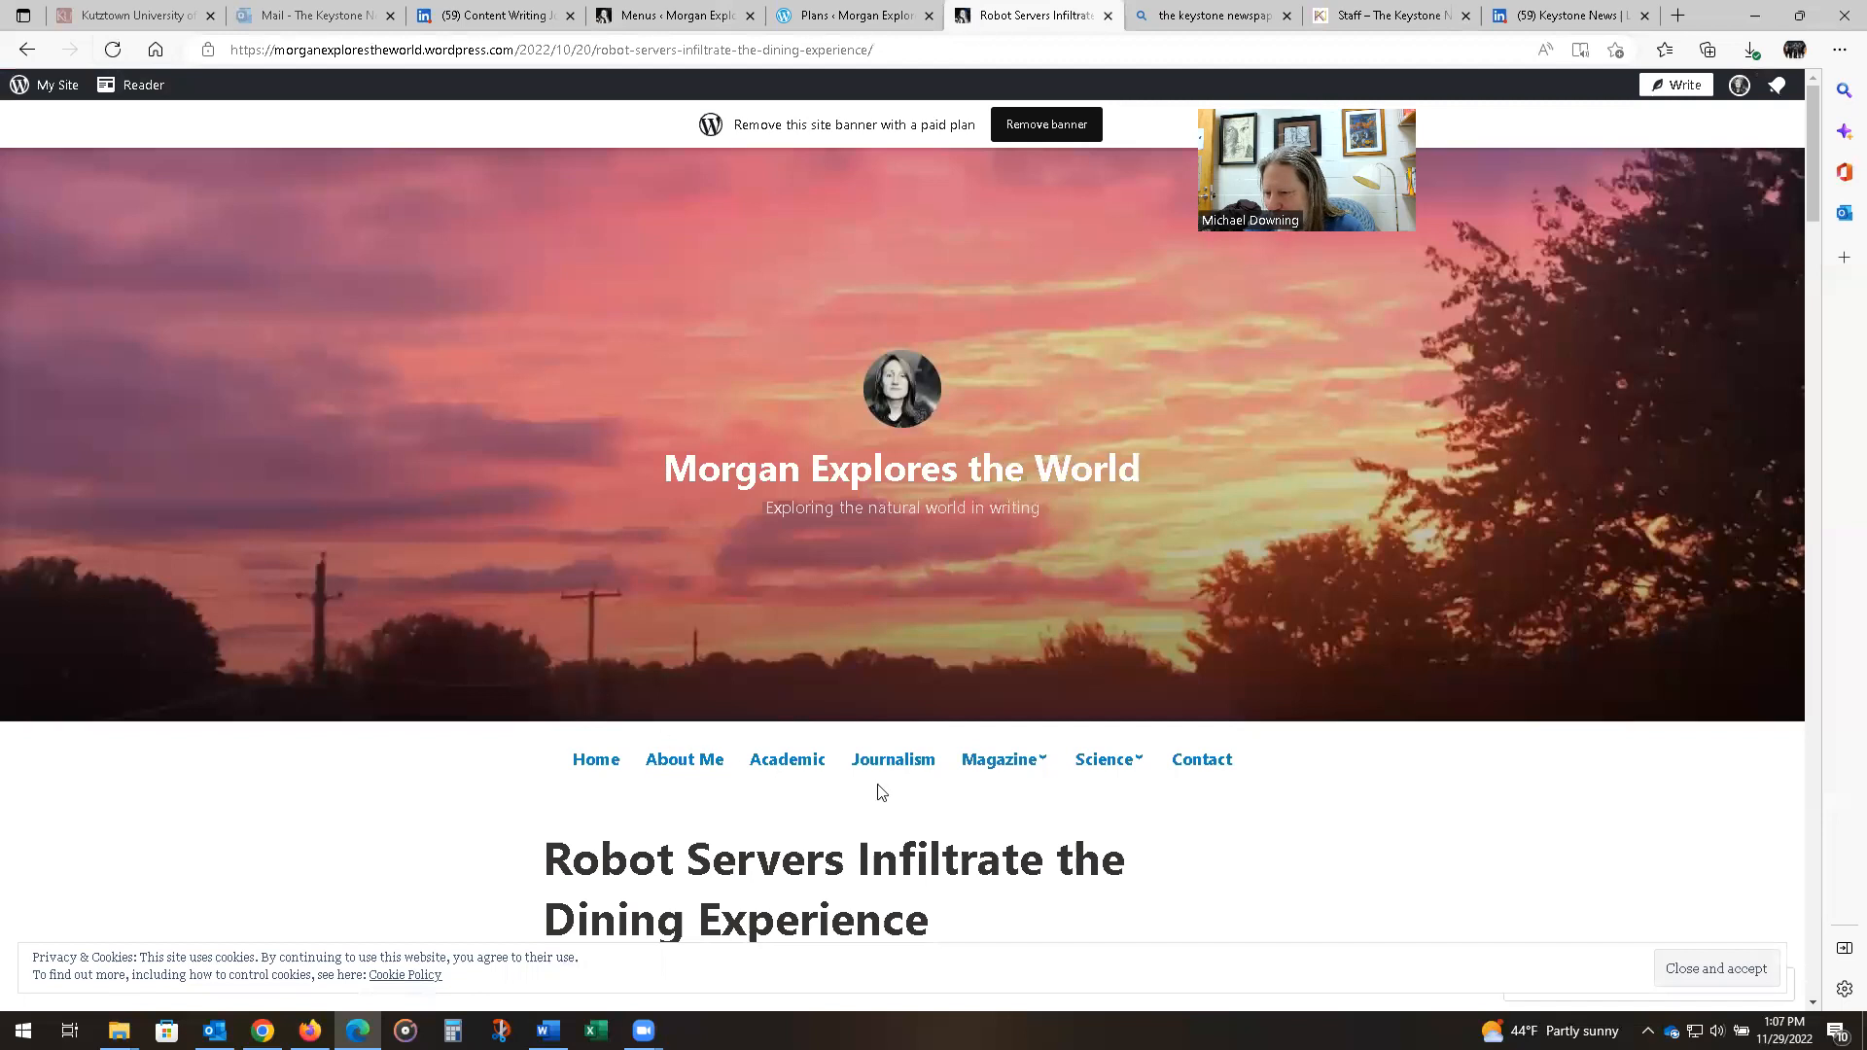
pyautogui.moveTo(1012, 772)
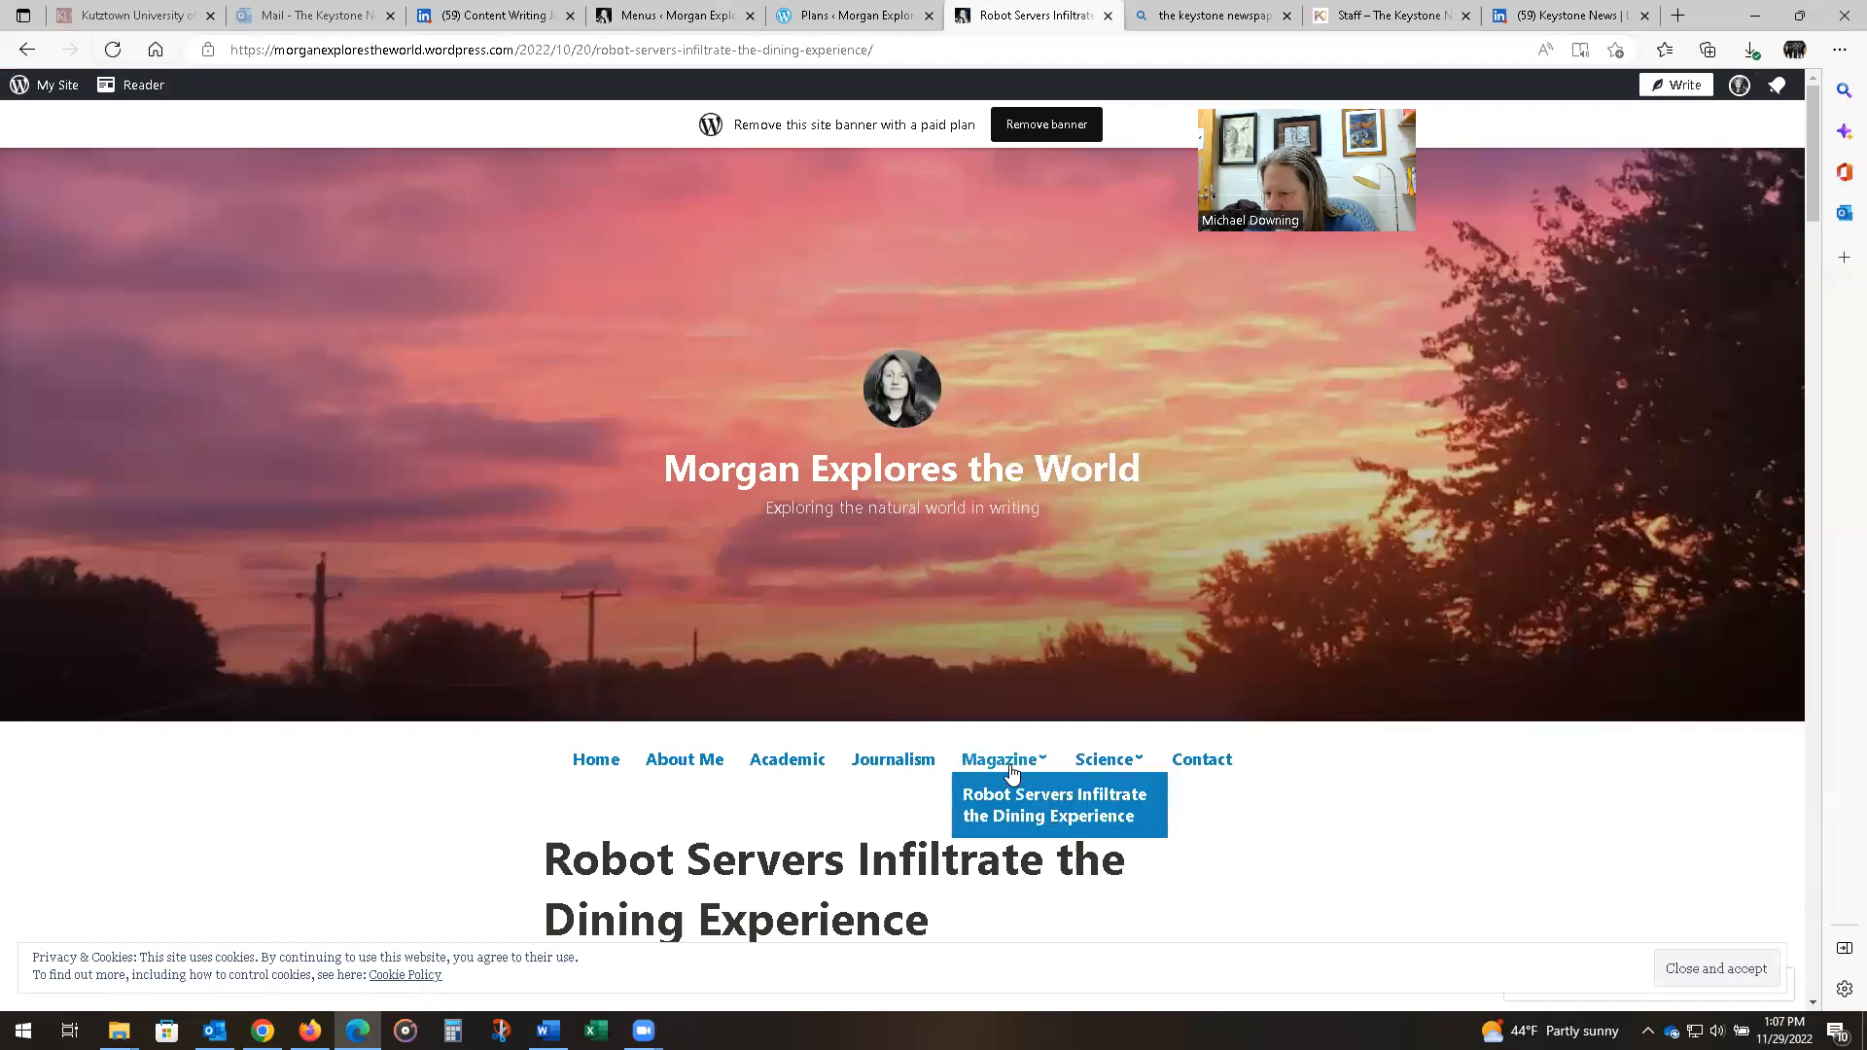
pyautogui.click(1057, 818)
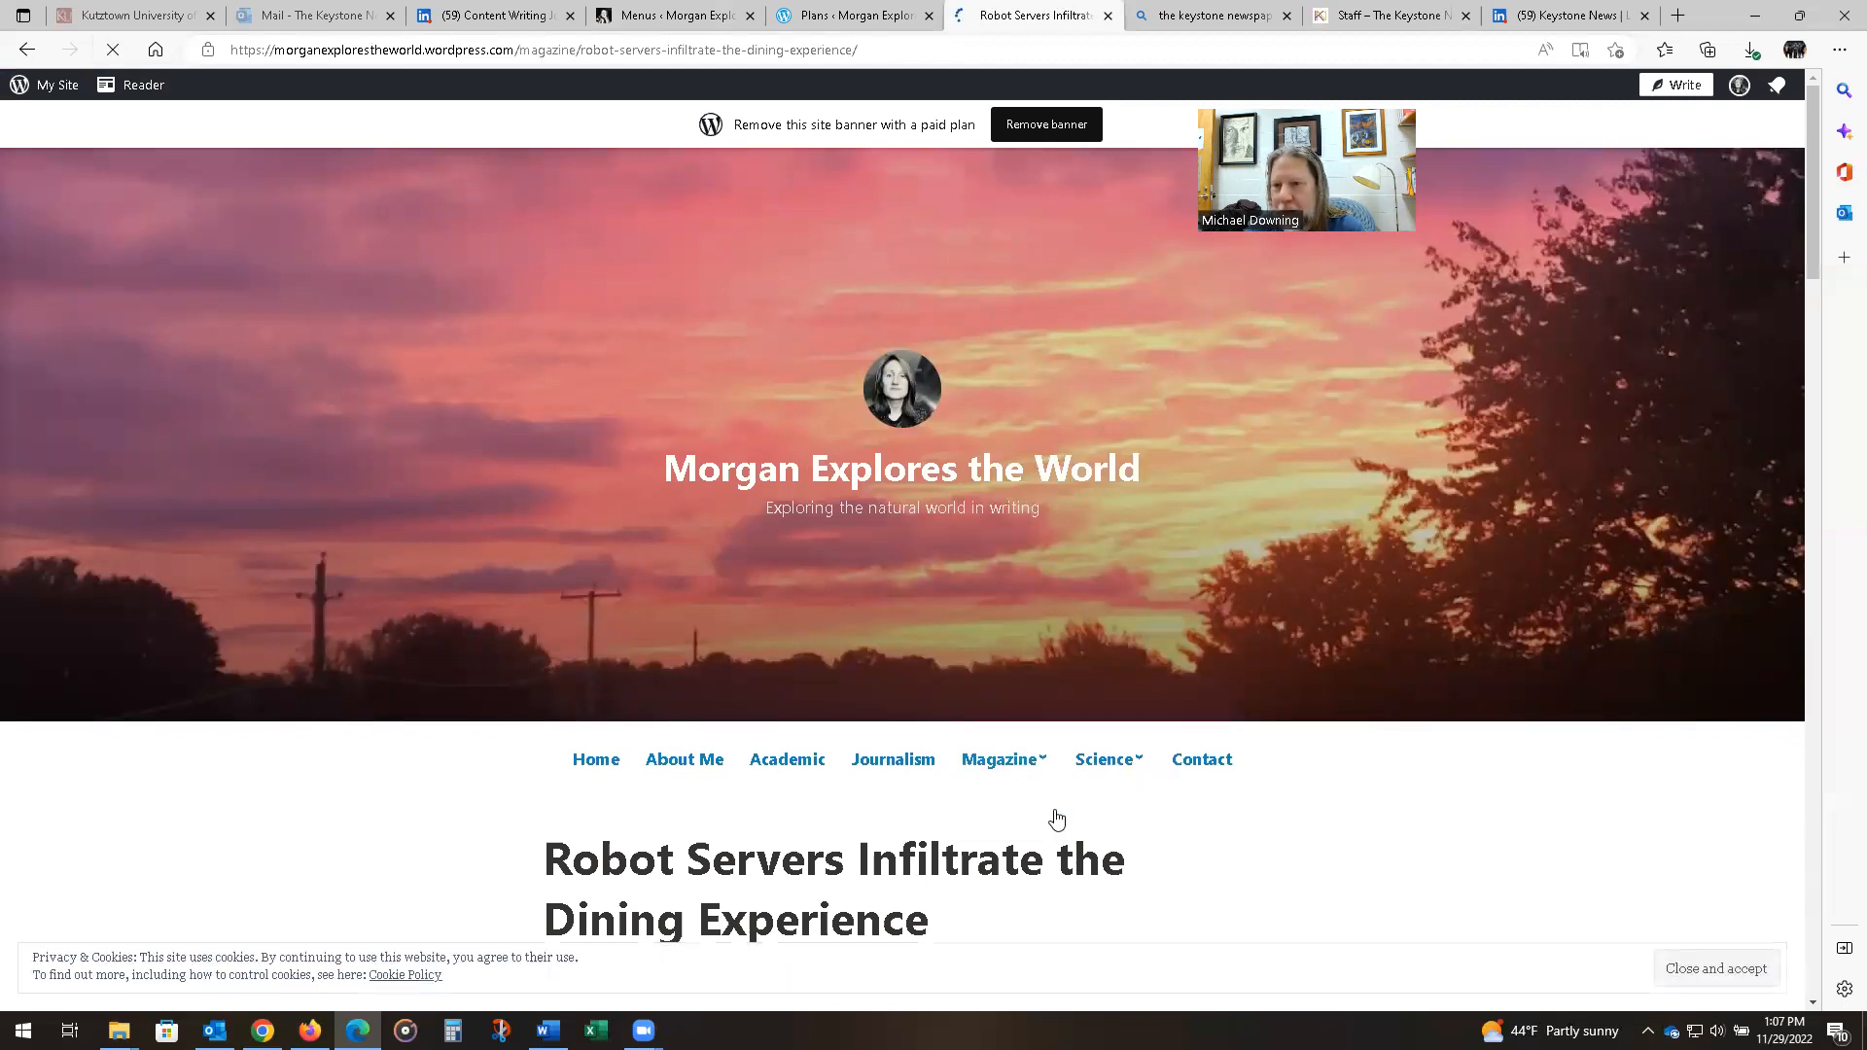
pyautogui.scroll(-3, 1420, 771)
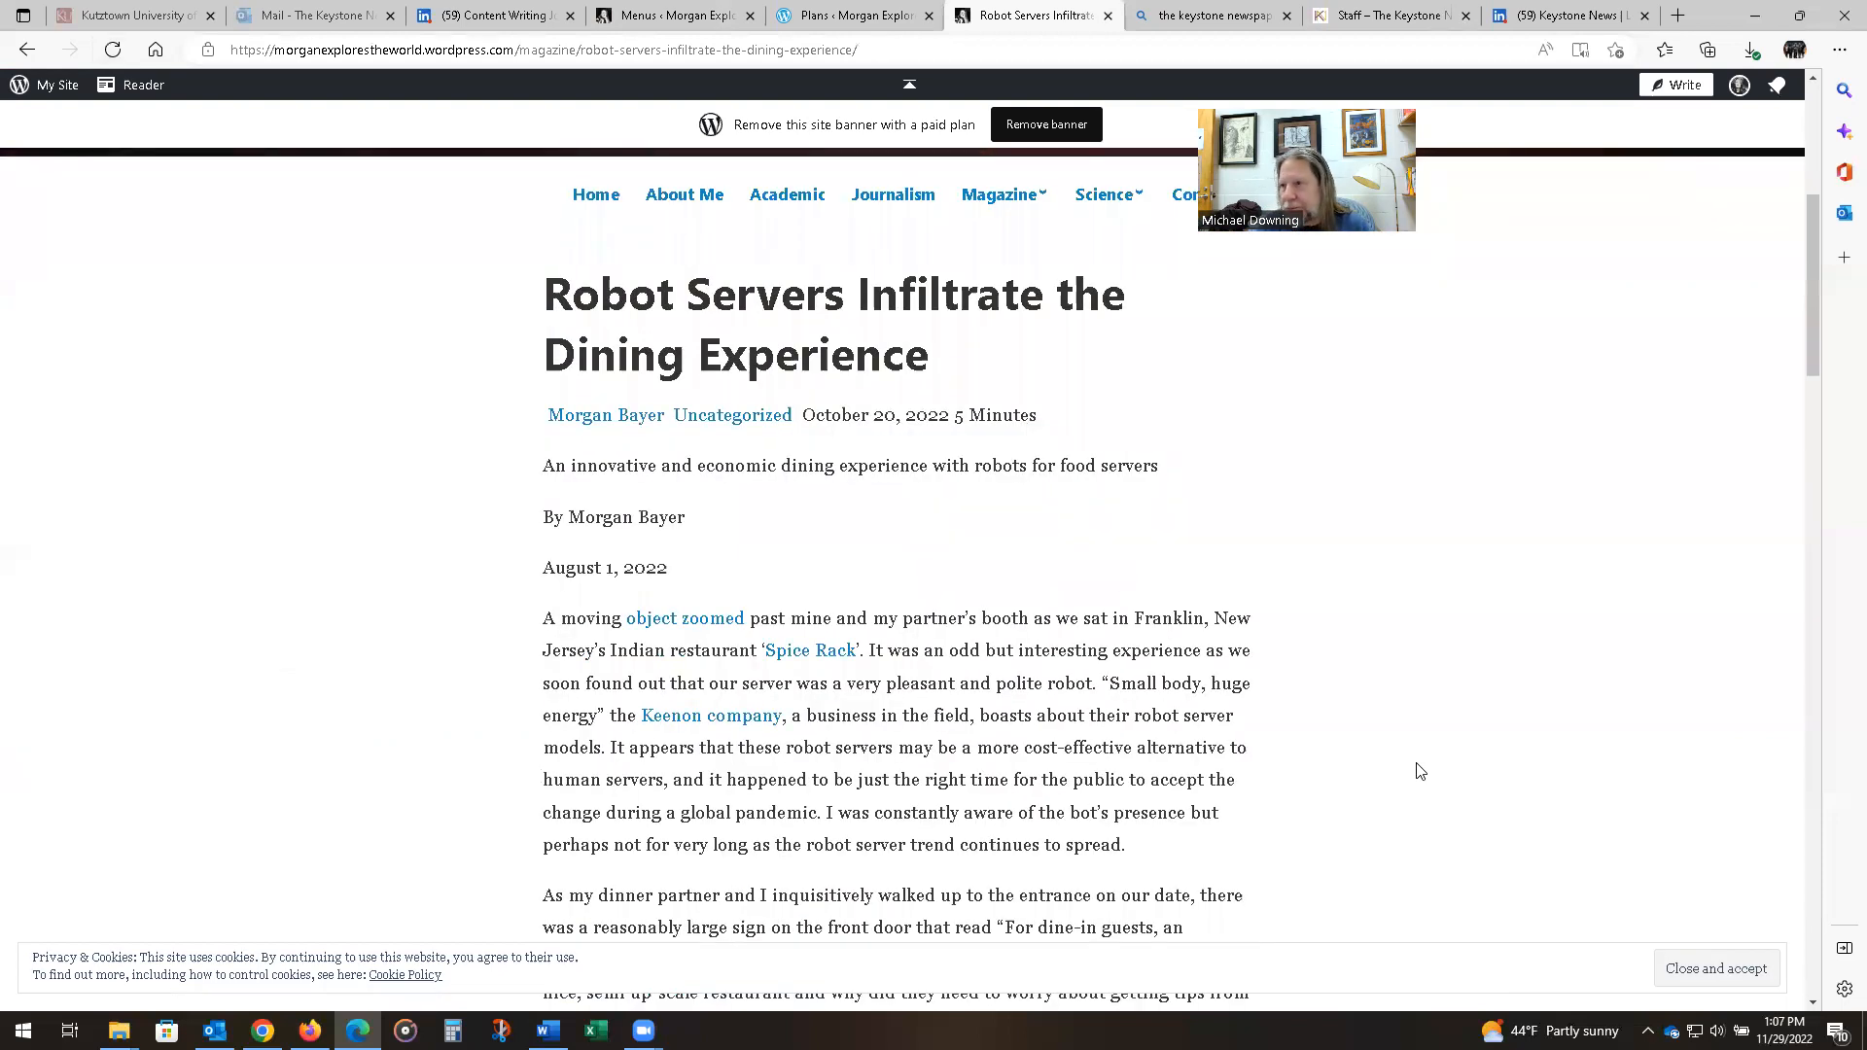